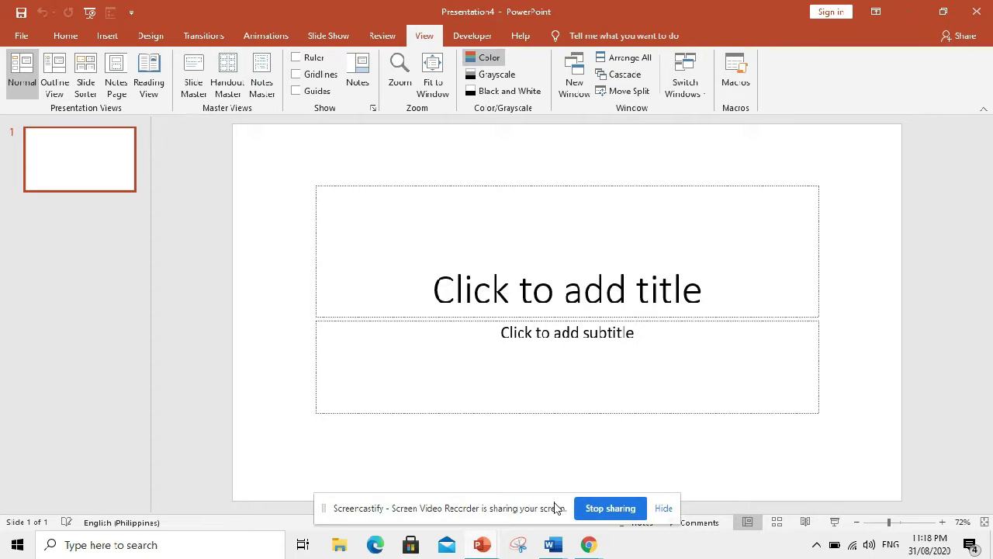
Delete the title slide, add a Blank layout slide, and turn on View > Guides
right_click(84, 174)
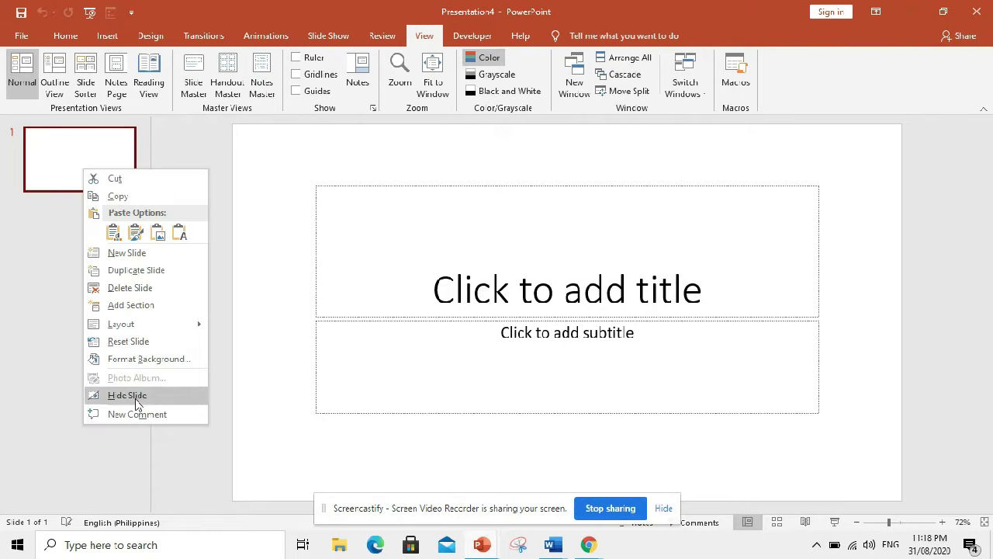
click(130, 287)
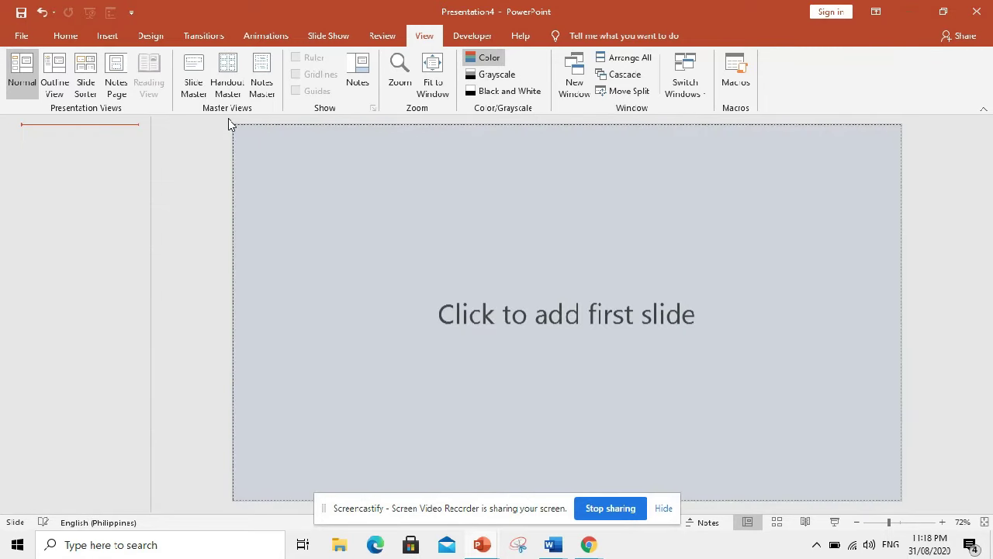
click(64, 31)
click(141, 90)
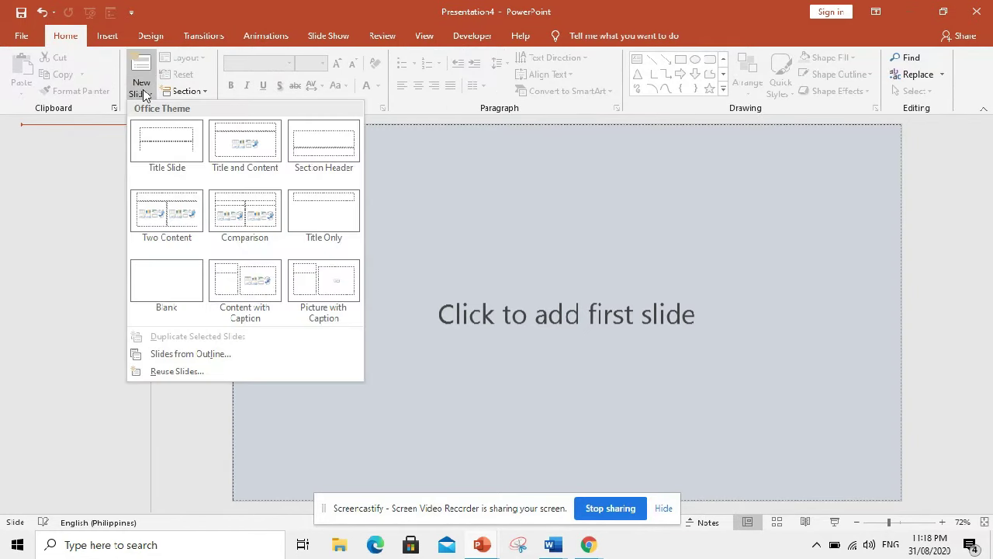
click(177, 297)
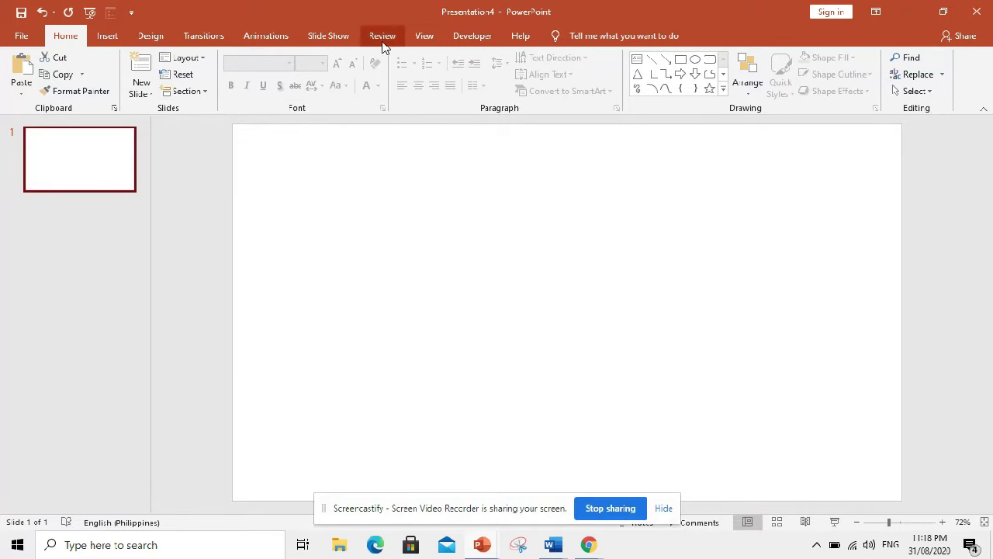
click(425, 39)
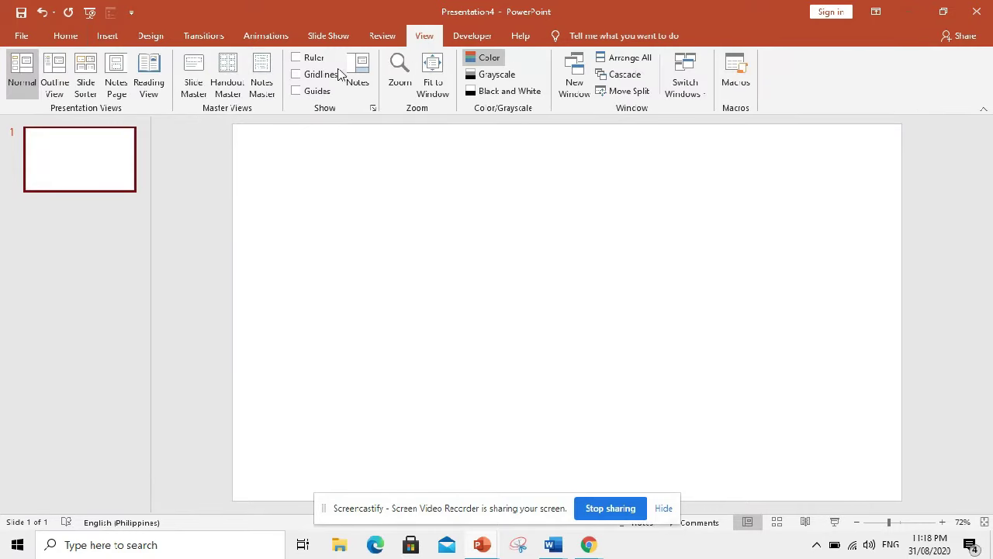
click(295, 95)
Fill the slide background with solid black from Format Background
right_click(318, 160)
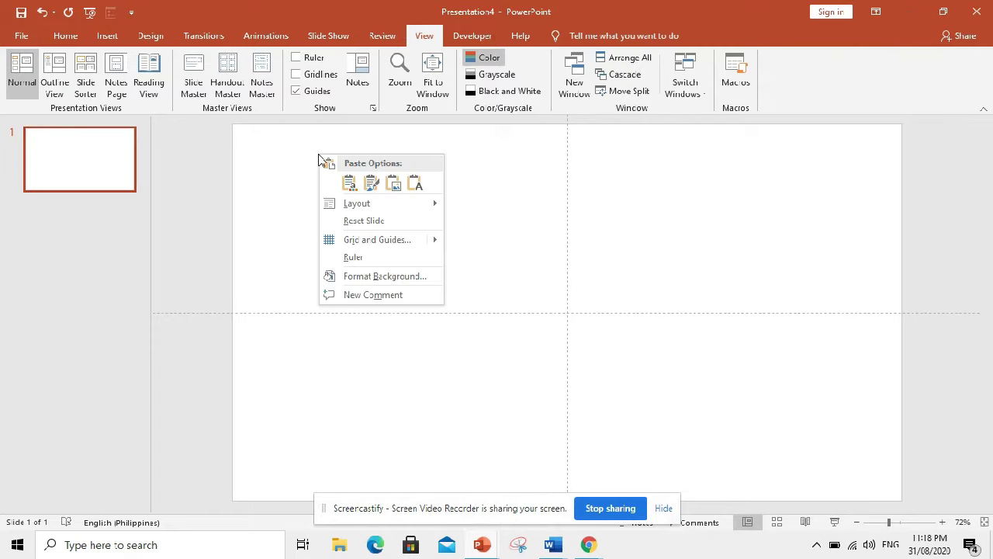
click(390, 277)
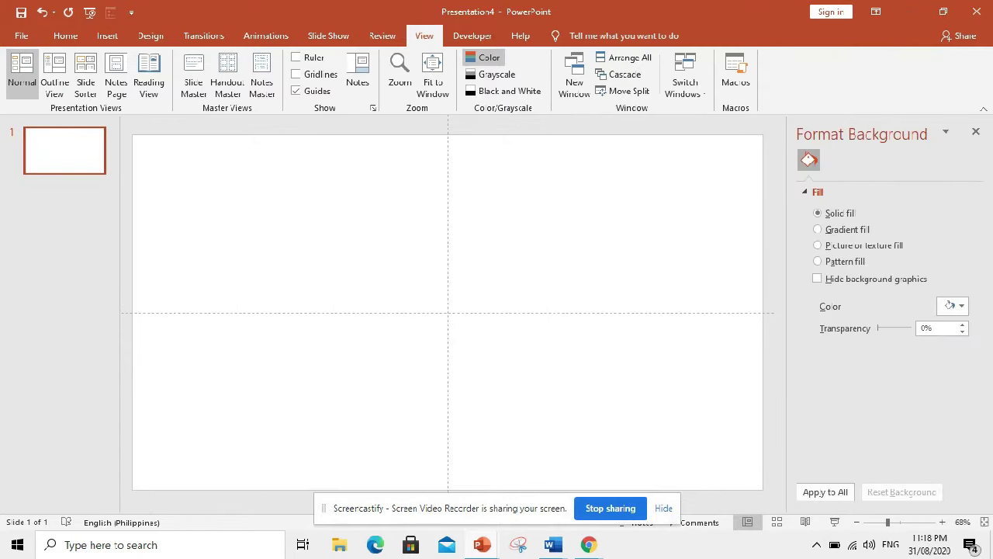
click(958, 306)
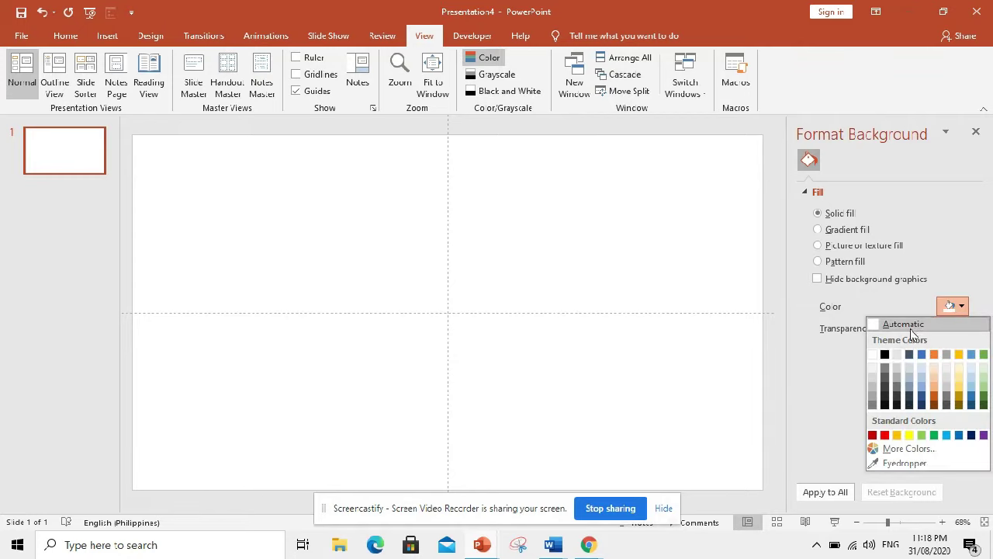
click(884, 355)
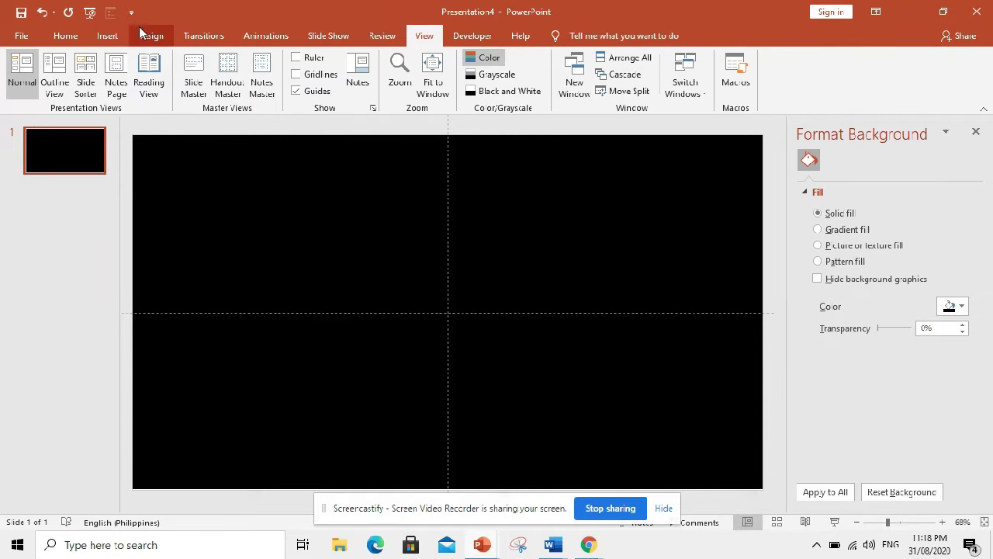
Draw a large oval in the middle of the slide
click(105, 37)
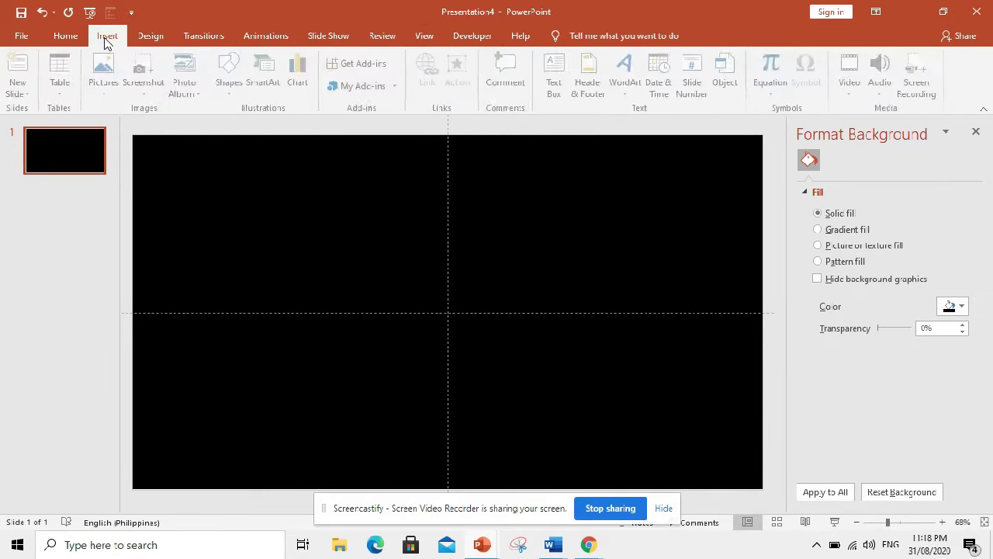
click(232, 70)
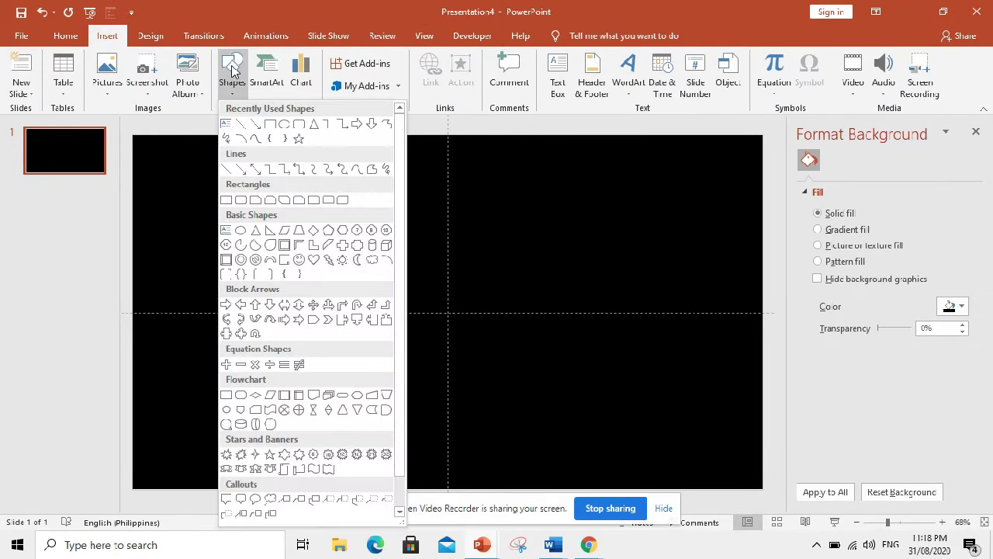
click(284, 124)
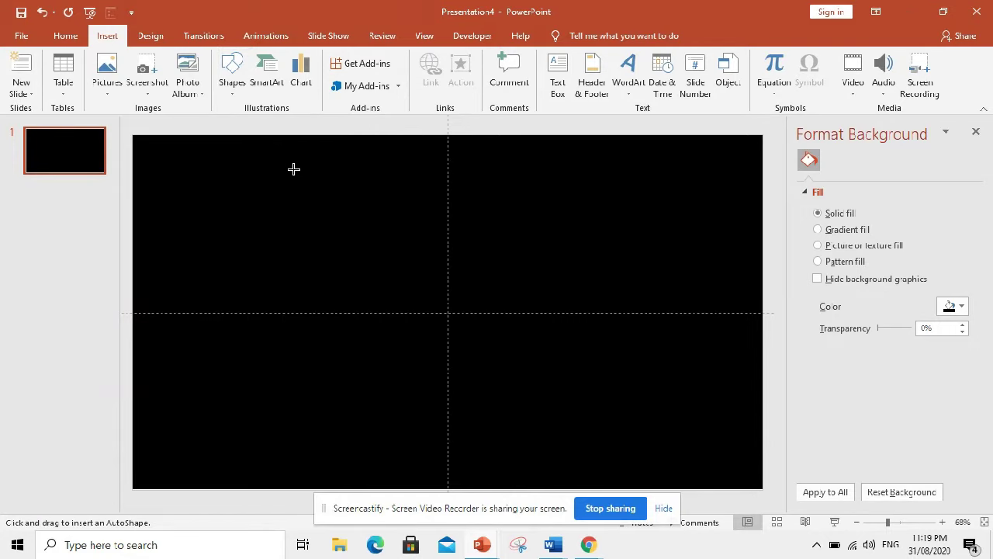
drag(295, 172, 615, 468)
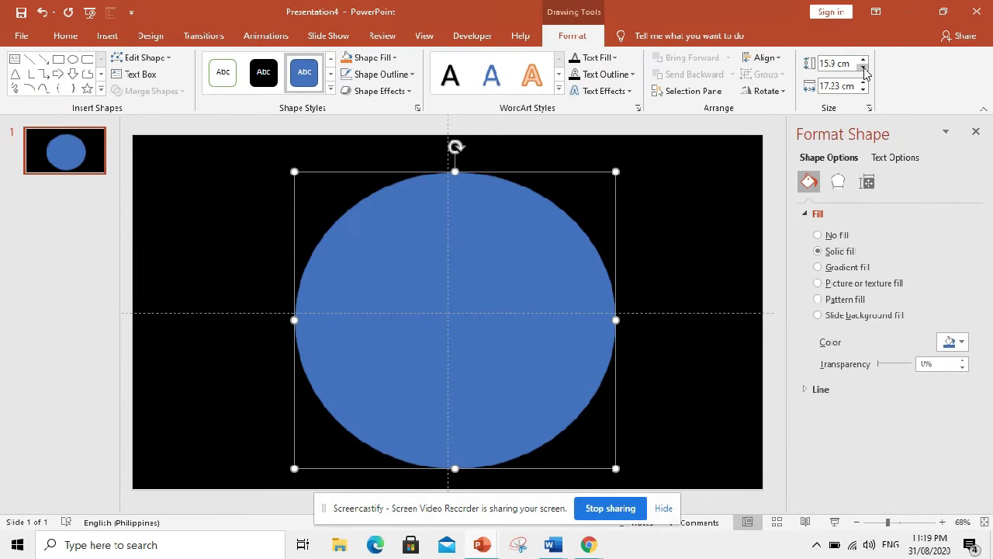
Resize the circle to 17 cm height and 17 cm width
click(863, 60)
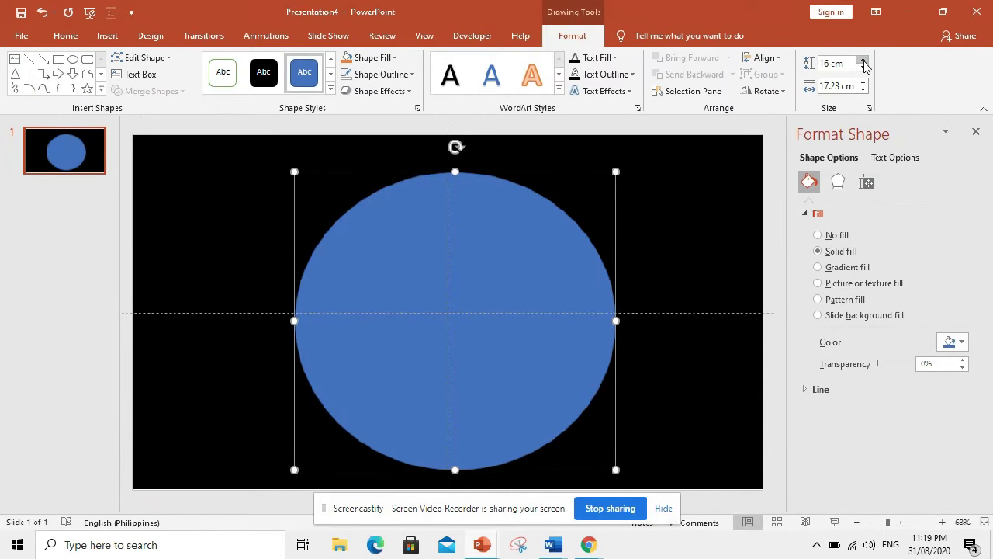
click(862, 61)
click(863, 60)
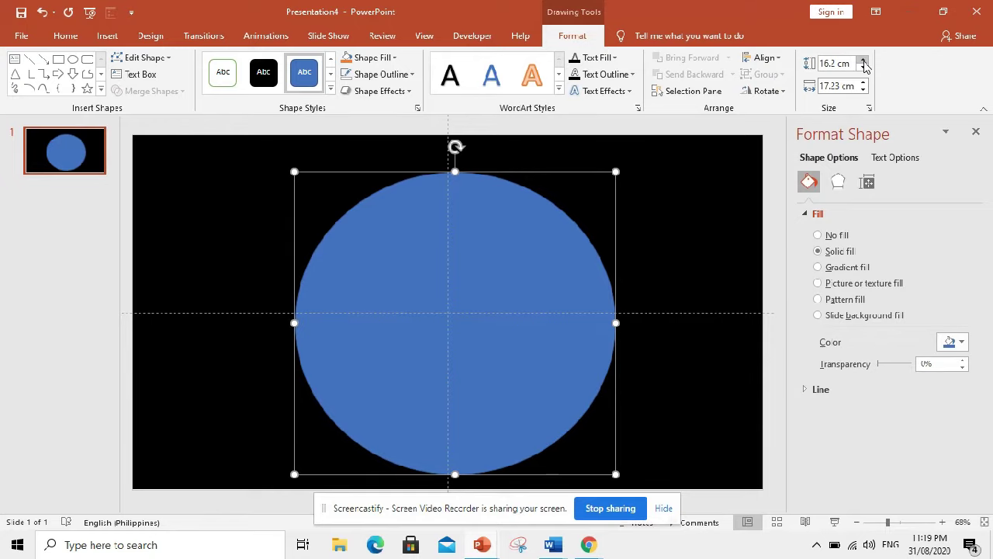
click(863, 60)
click(862, 61)
click(863, 61)
click(863, 60)
click(862, 61)
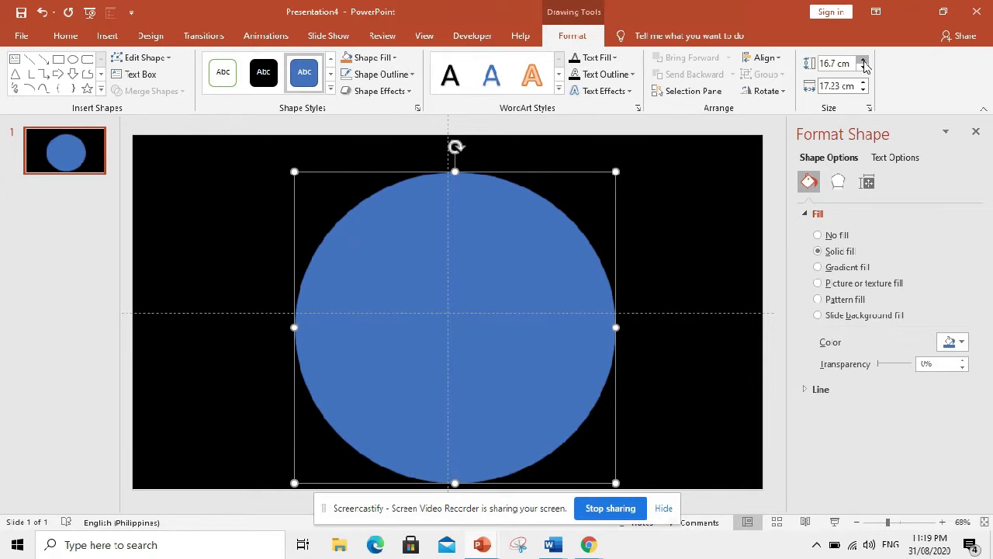
click(863, 60)
click(863, 61)
click(863, 61)
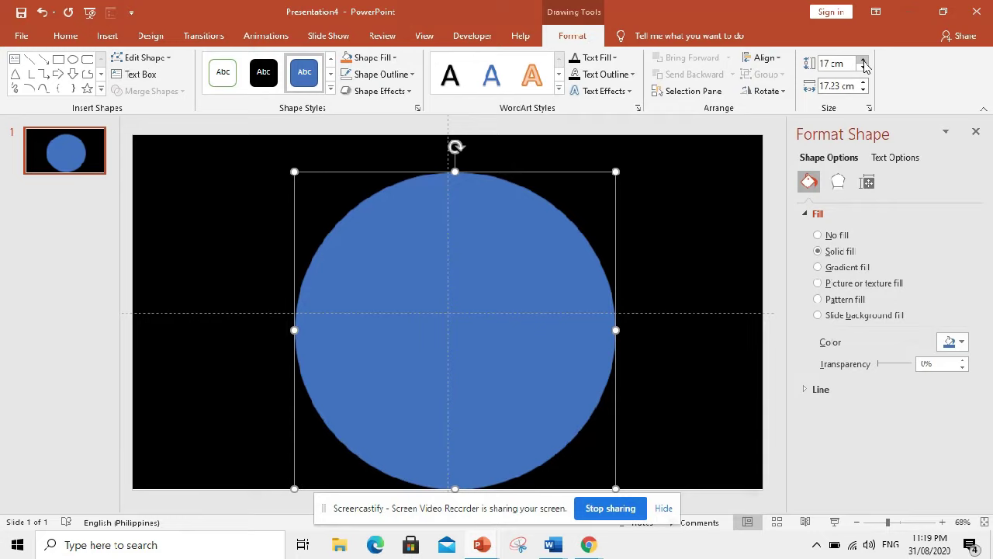
click(864, 91)
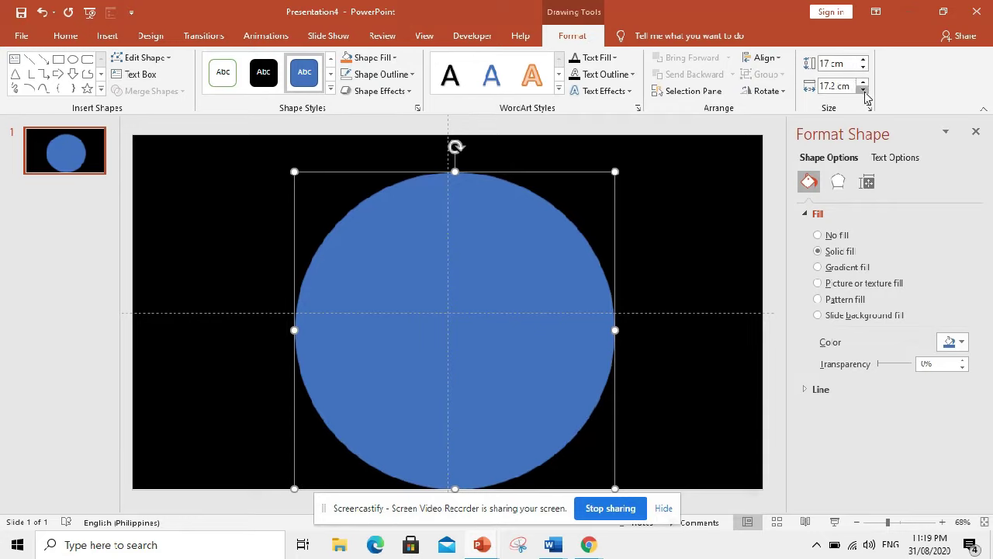
click(863, 90)
click(863, 91)
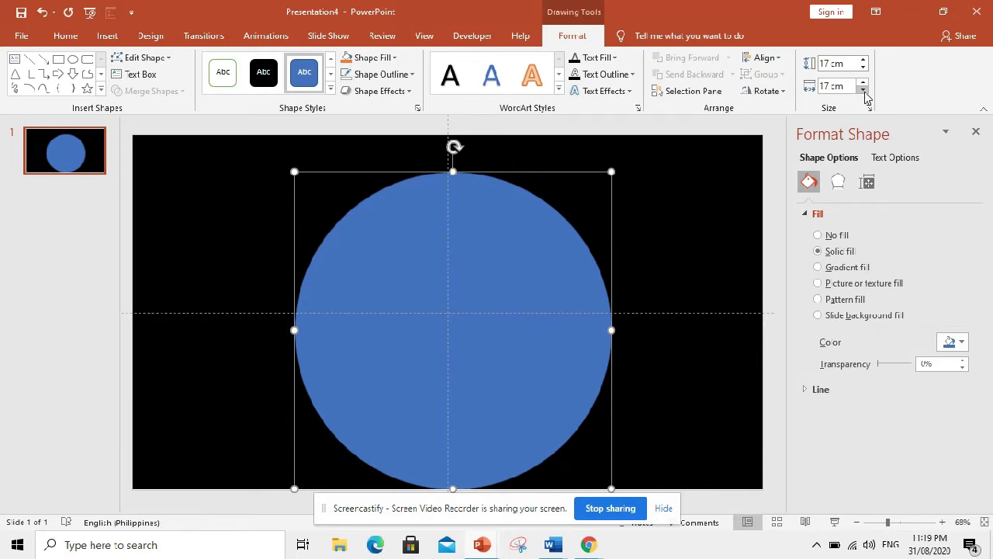
Align the circle to the slide's horizontal and vertical centre
click(764, 58)
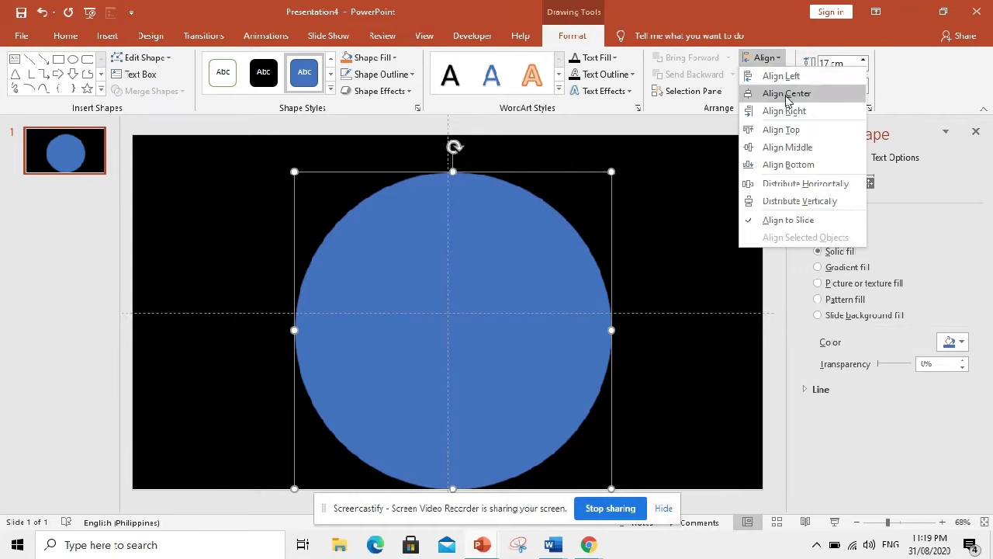
click(786, 95)
click(778, 60)
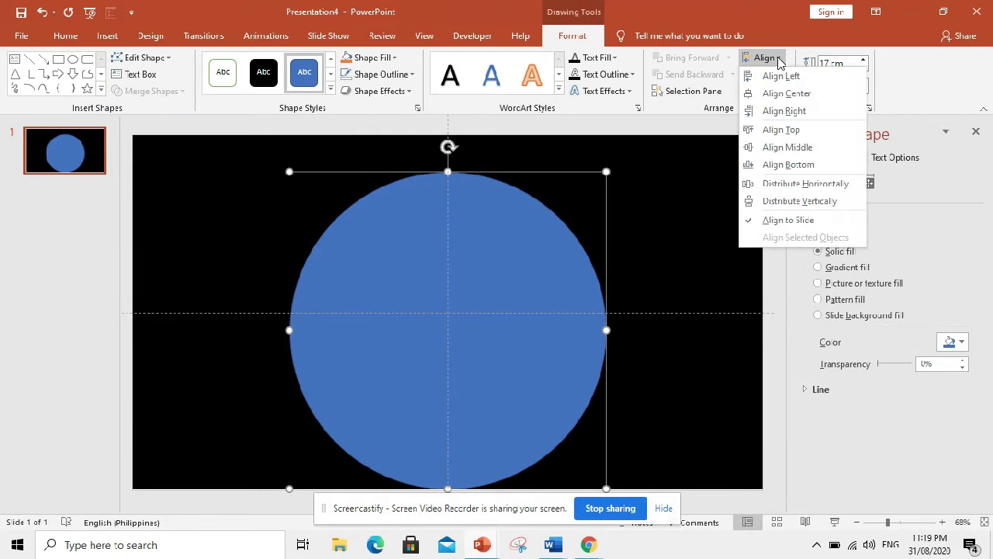
click(787, 147)
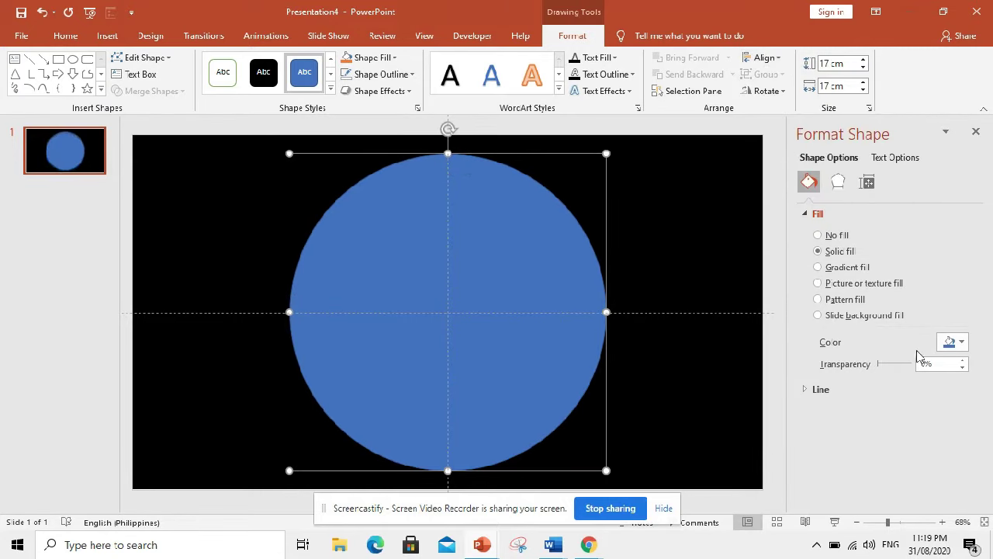
Fill the circle solid magenta and remove its outline
click(962, 343)
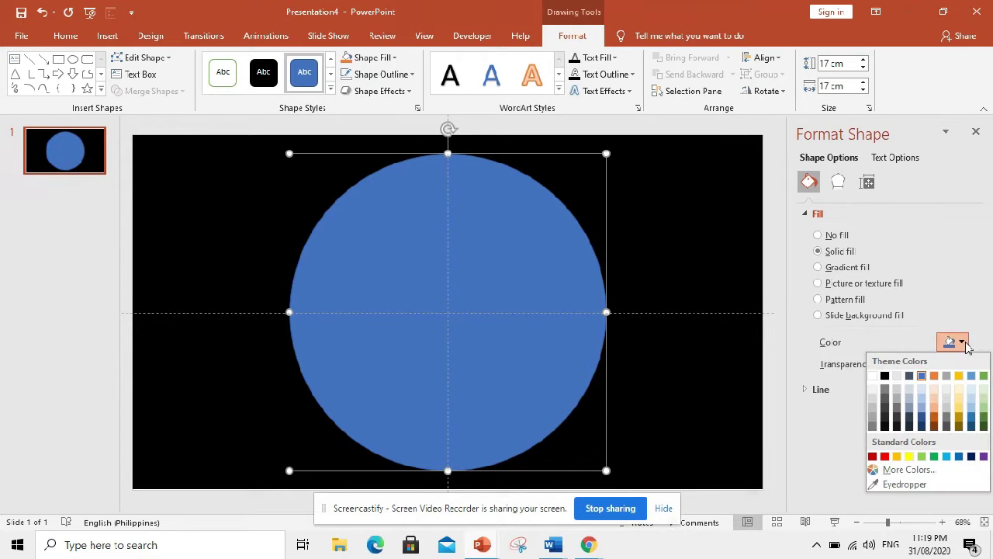
click(875, 470)
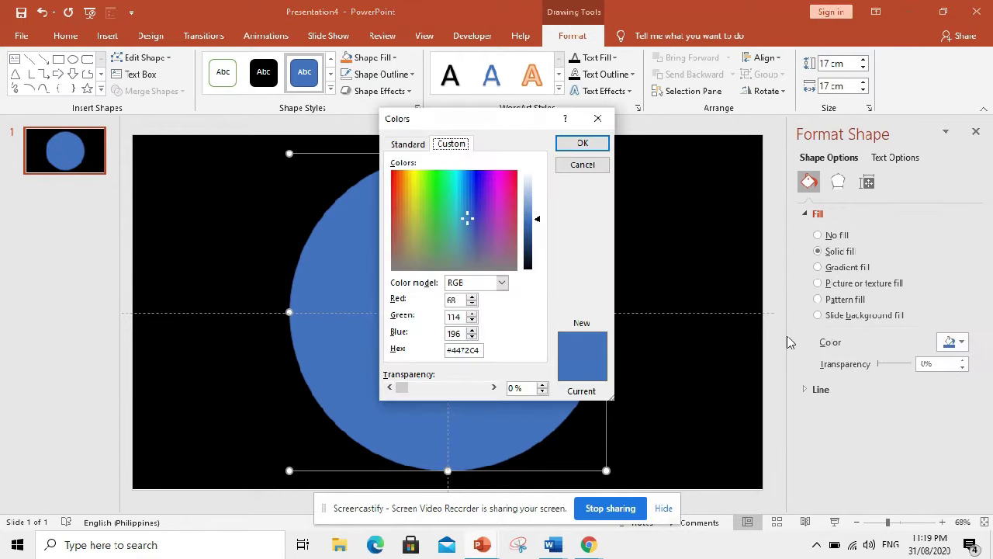
click(408, 144)
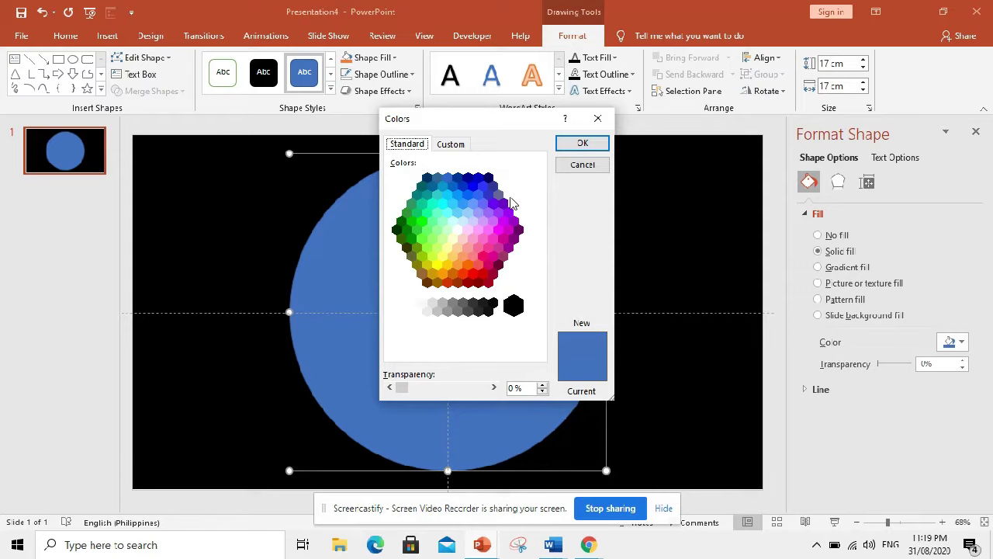
click(509, 231)
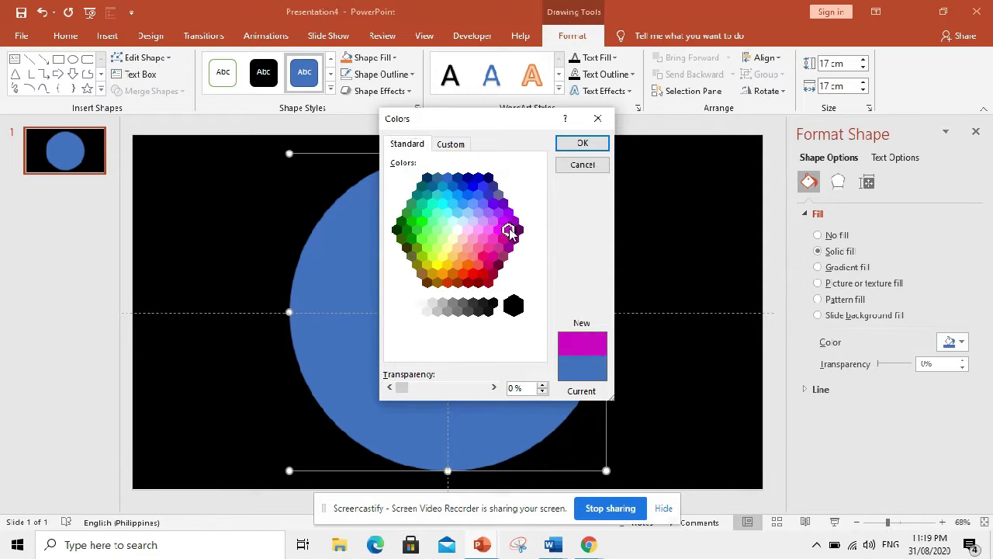
click(582, 144)
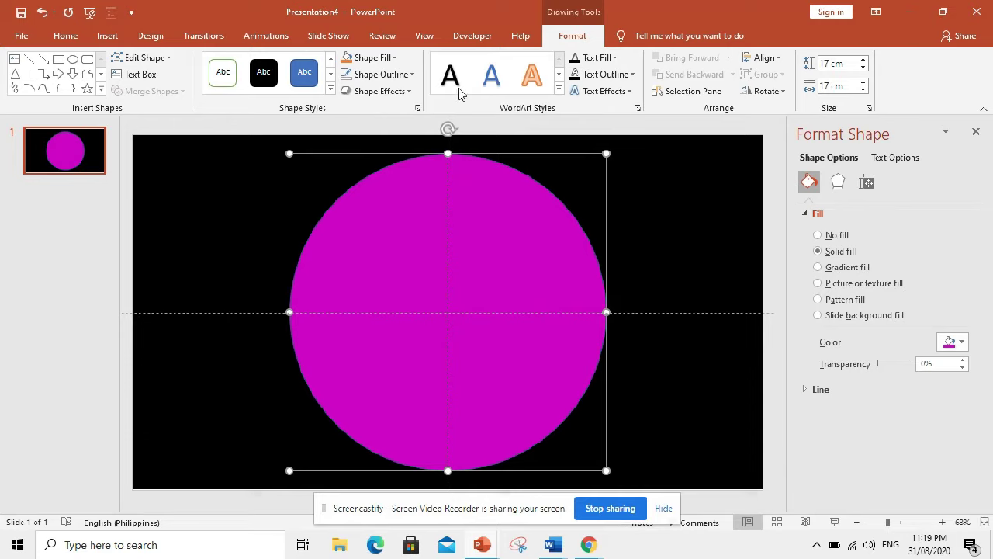
click(403, 76)
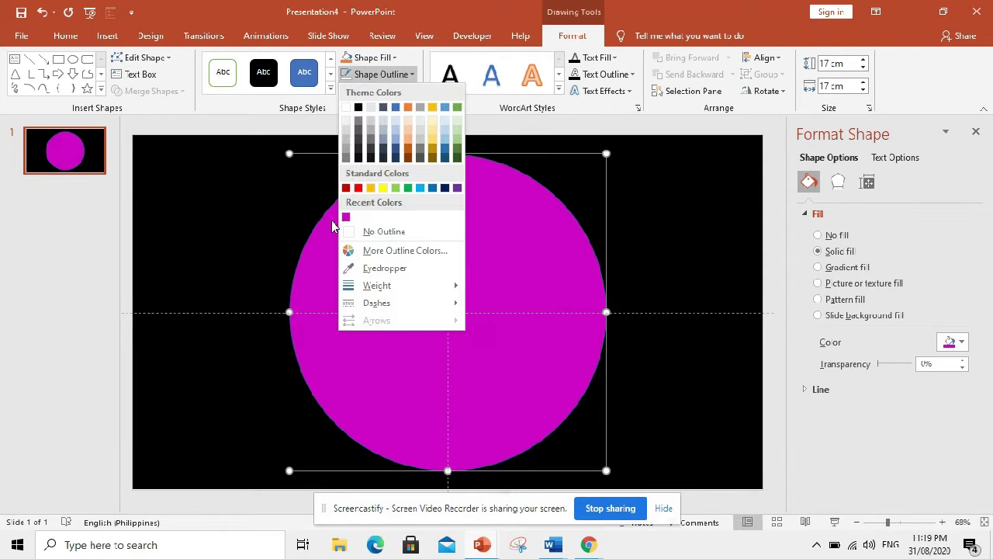
click(357, 232)
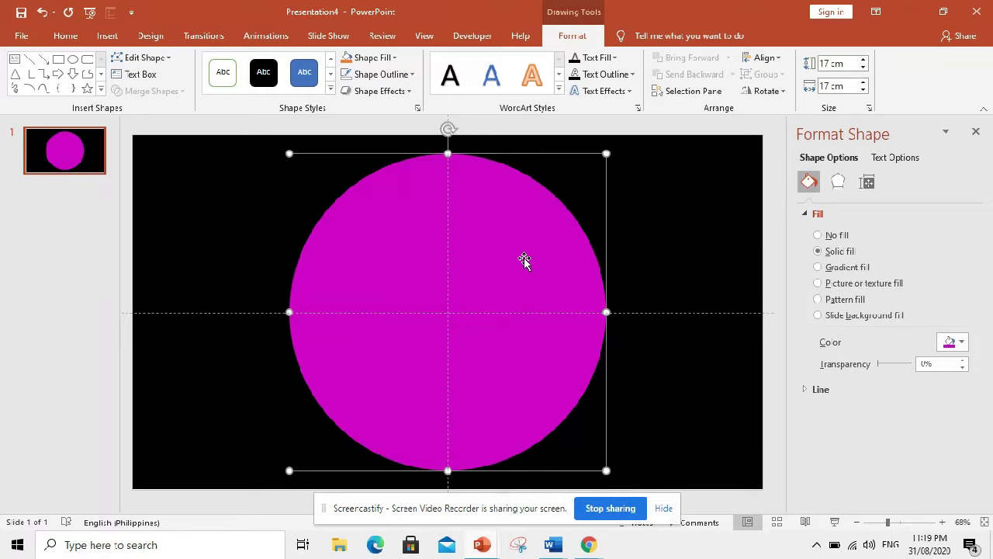
Duplicate the magenta circle, shift the copy right, and lower its height to 15.5 cm
key(ctrl+d)
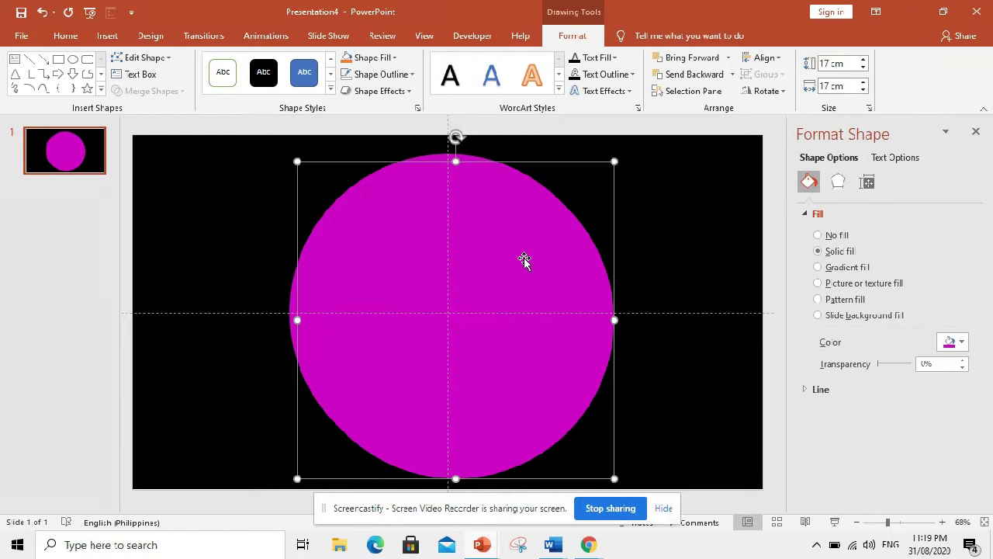
drag(525, 260, 620, 249)
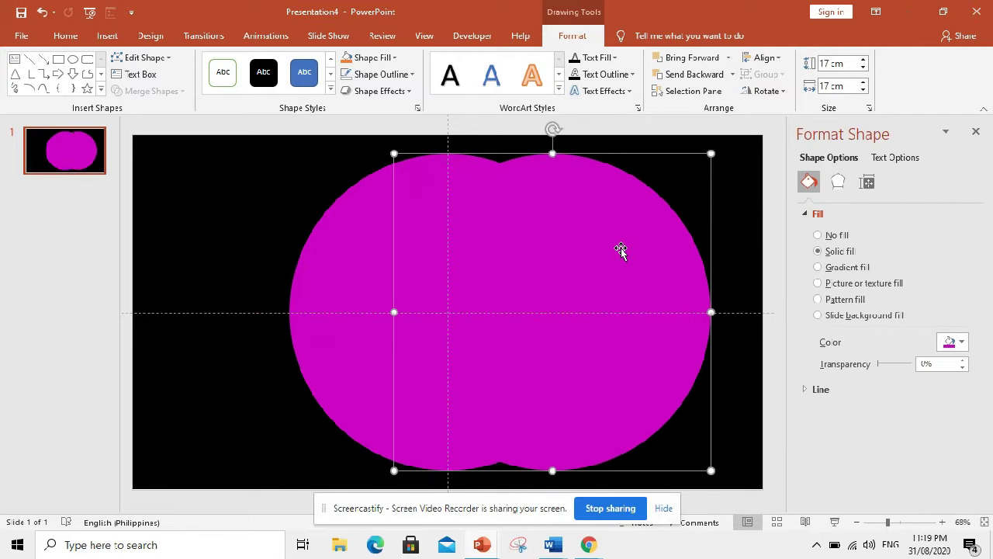
click(862, 68)
click(862, 69)
click(863, 69)
click(862, 68)
click(862, 68)
click(863, 68)
click(863, 69)
click(862, 68)
click(863, 68)
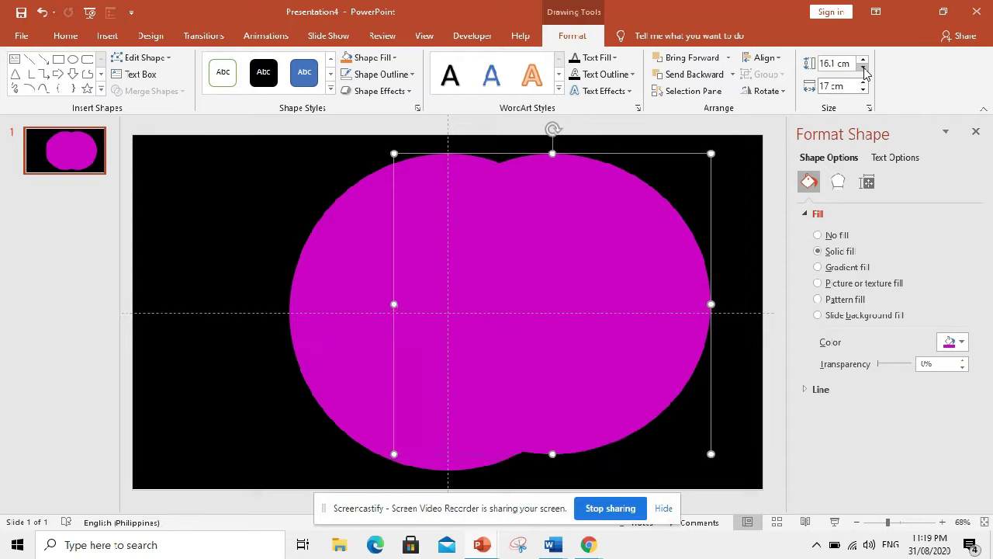
click(863, 69)
click(863, 68)
click(863, 68)
click(863, 68)
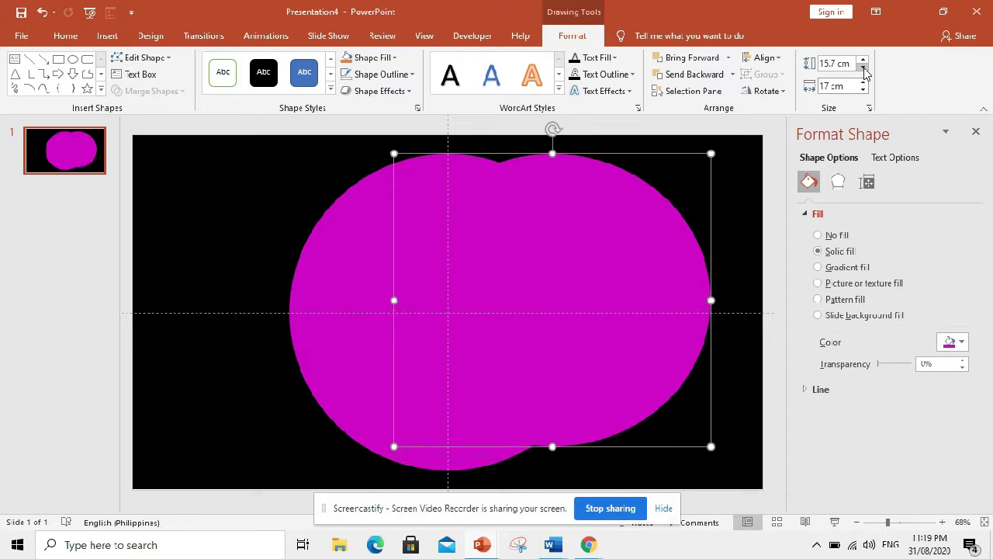
click(862, 68)
click(863, 68)
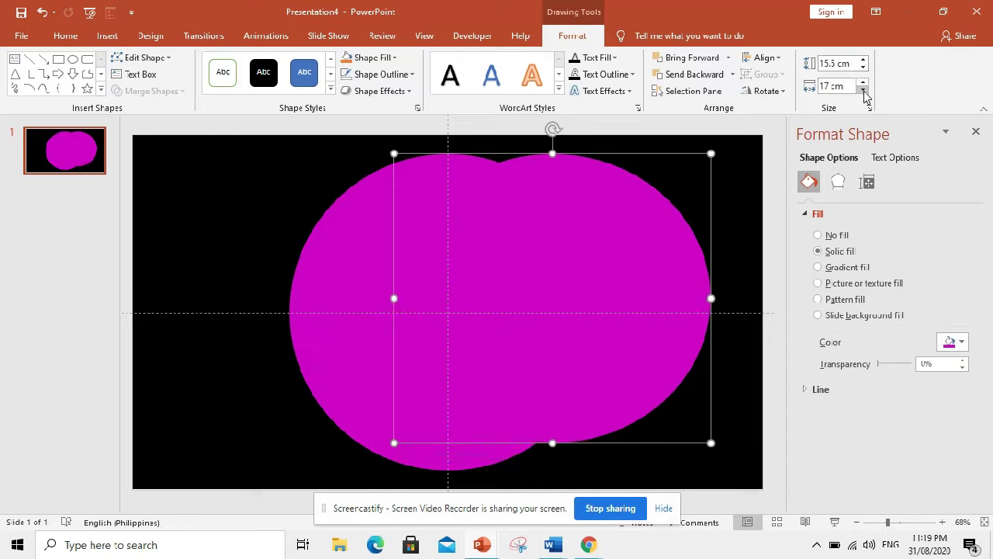
Narrow the copy to 15.5 cm wide to match its height
click(863, 91)
click(862, 91)
click(863, 91)
click(863, 91)
click(863, 91)
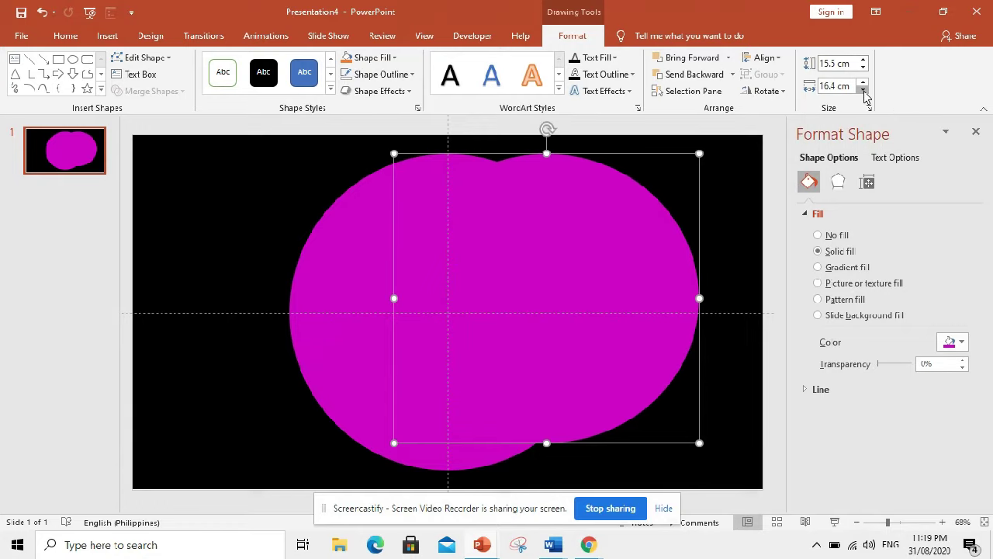
click(862, 91)
click(862, 91)
click(862, 90)
click(863, 91)
click(863, 91)
click(862, 91)
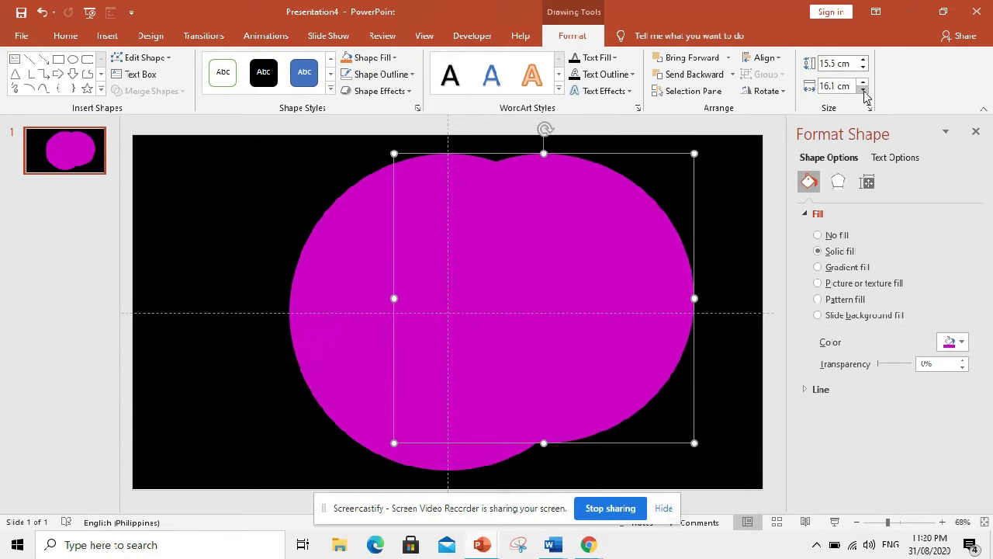
click(863, 91)
click(862, 91)
click(863, 91)
click(863, 91)
click(863, 90)
click(863, 91)
click(863, 90)
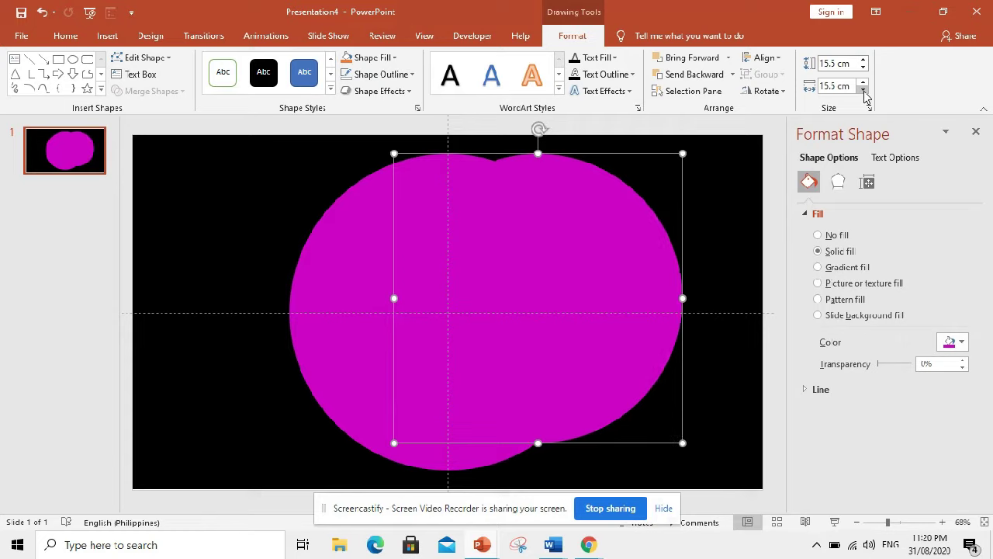
Choose a pink shade for the copy's fill in the custom colour picker
click(962, 342)
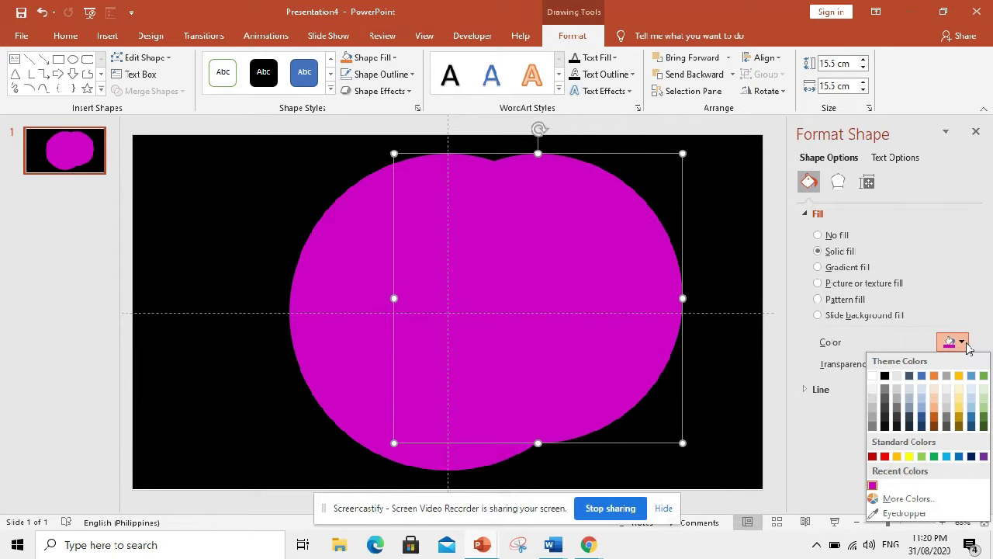
click(898, 500)
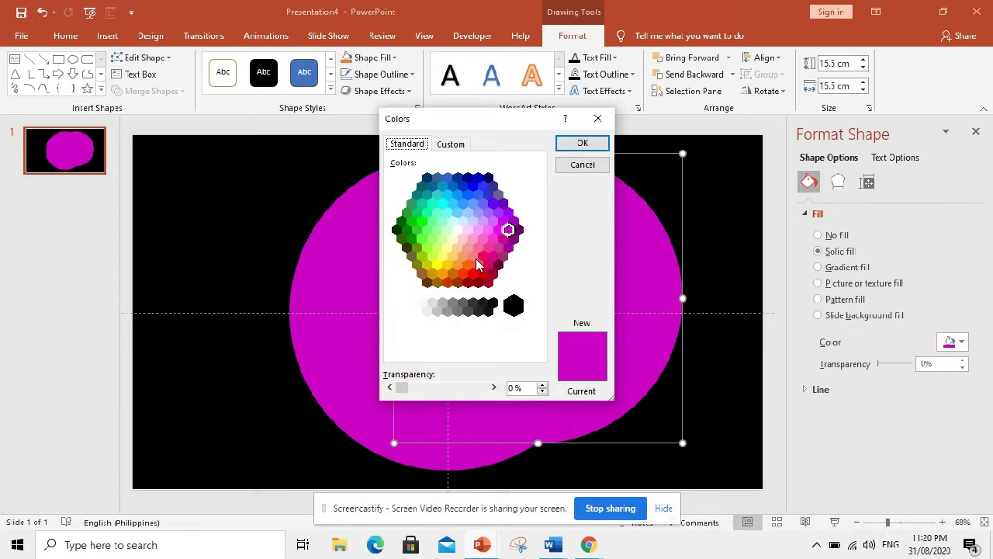
click(474, 256)
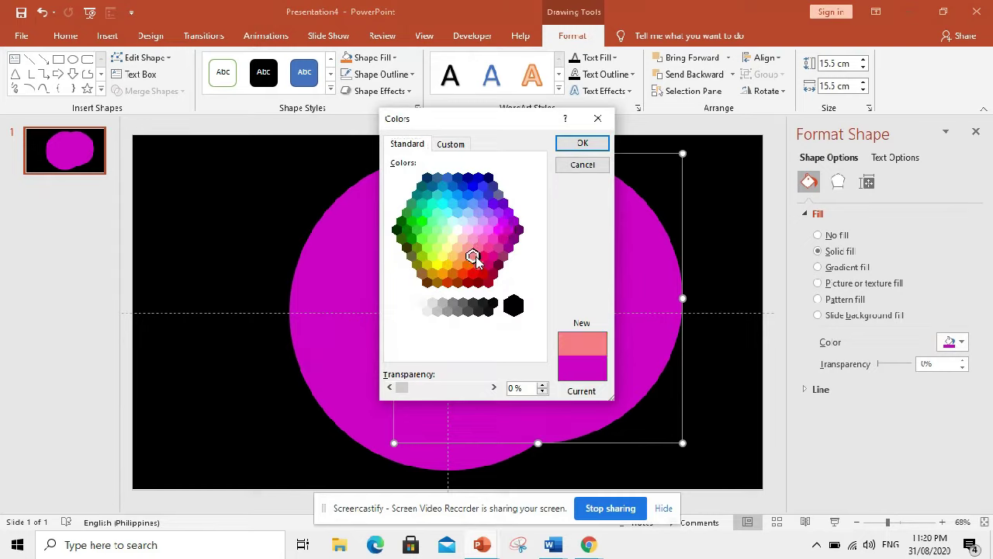
Apply the pink fill, centre the small circle on the slide, and select both circles
click(583, 144)
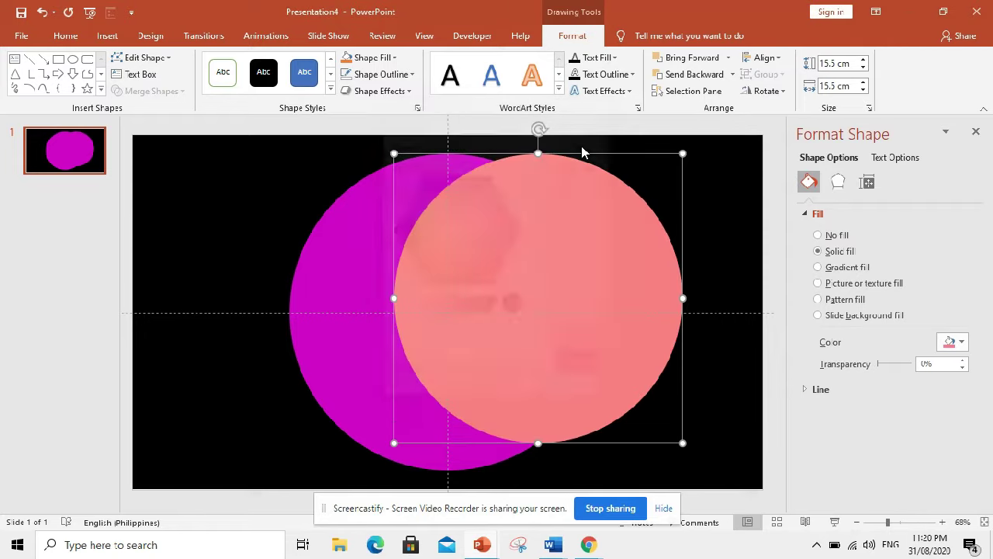
click(764, 60)
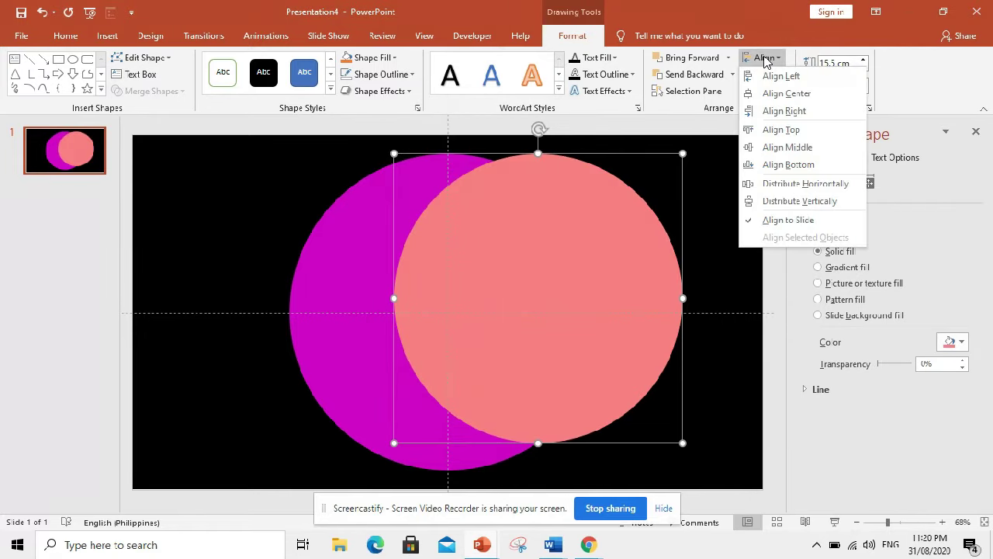
click(774, 94)
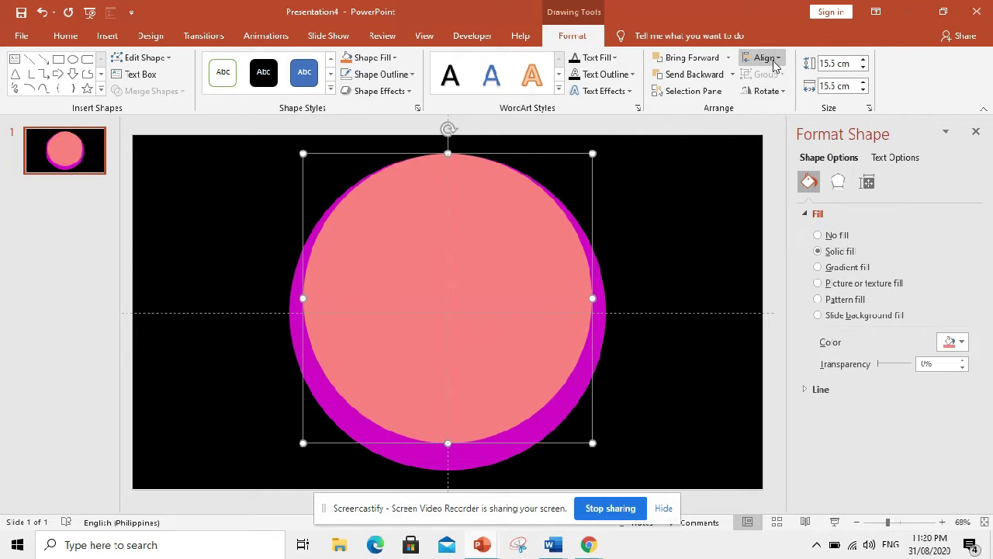
click(764, 59)
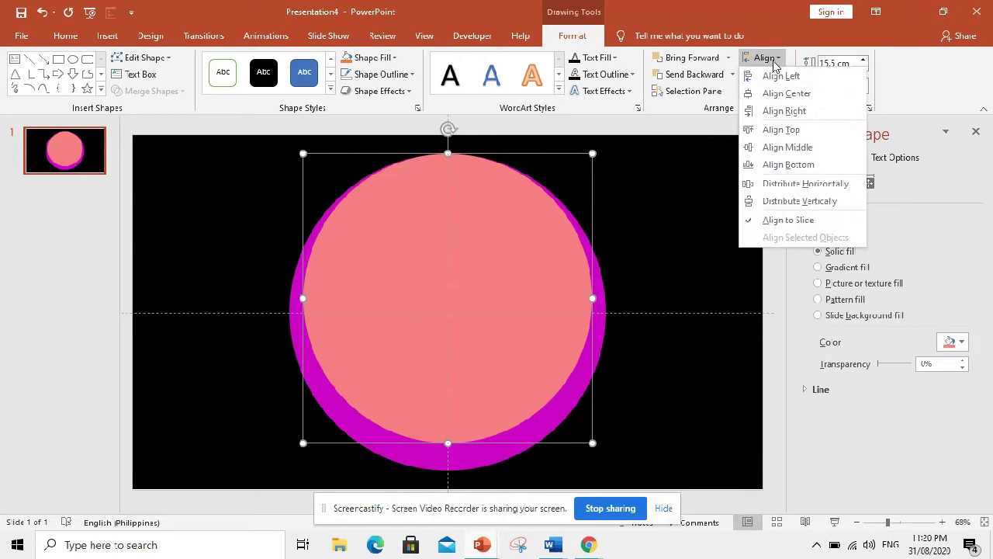
click(782, 147)
click(265, 36)
mouse_move(247, 145)
mouse_down()
mouse_move(470, 234)
mouse_move(606, 380)
mouse_move(660, 486)
mouse_up()
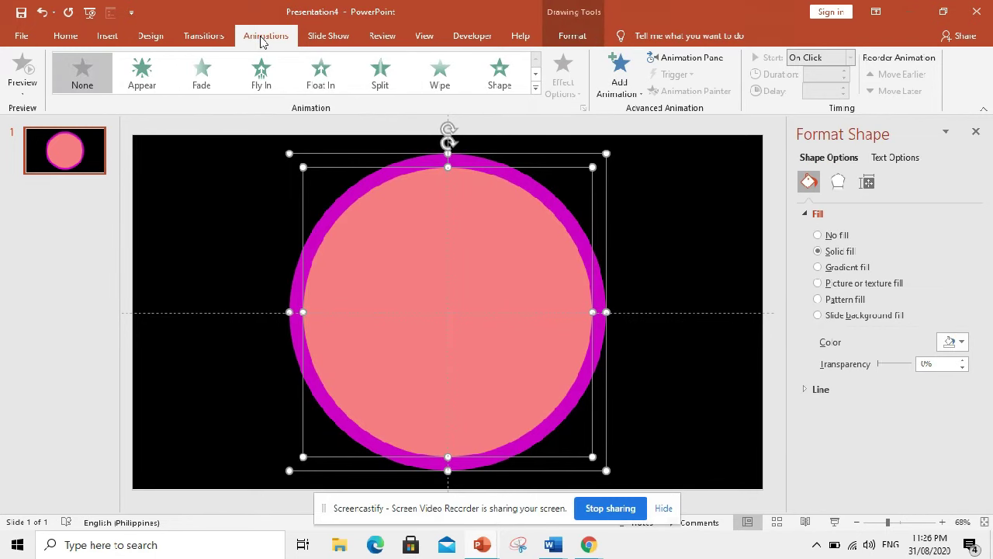
Apply the Wheel entrance animation to both circles and show the Animation Pane
click(535, 91)
click(498, 142)
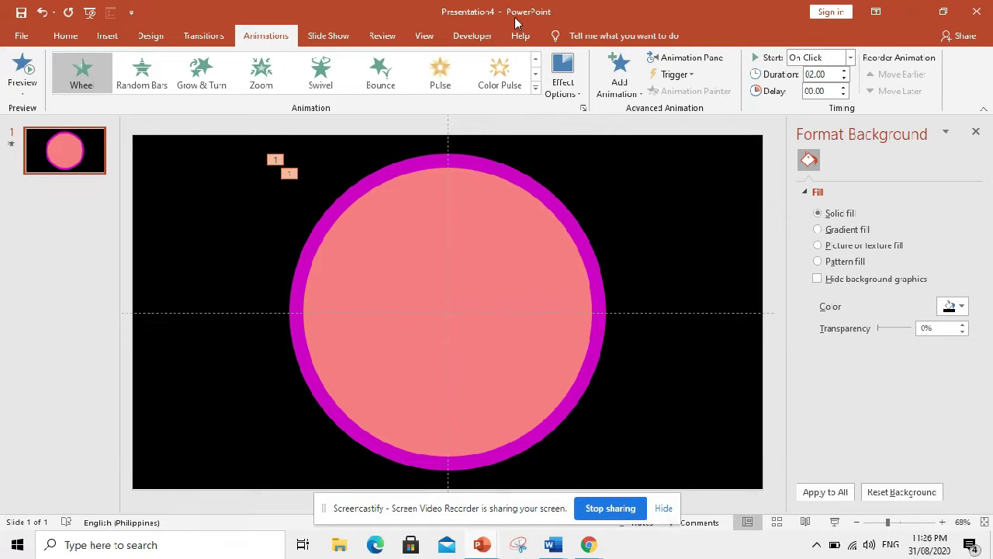
click(709, 62)
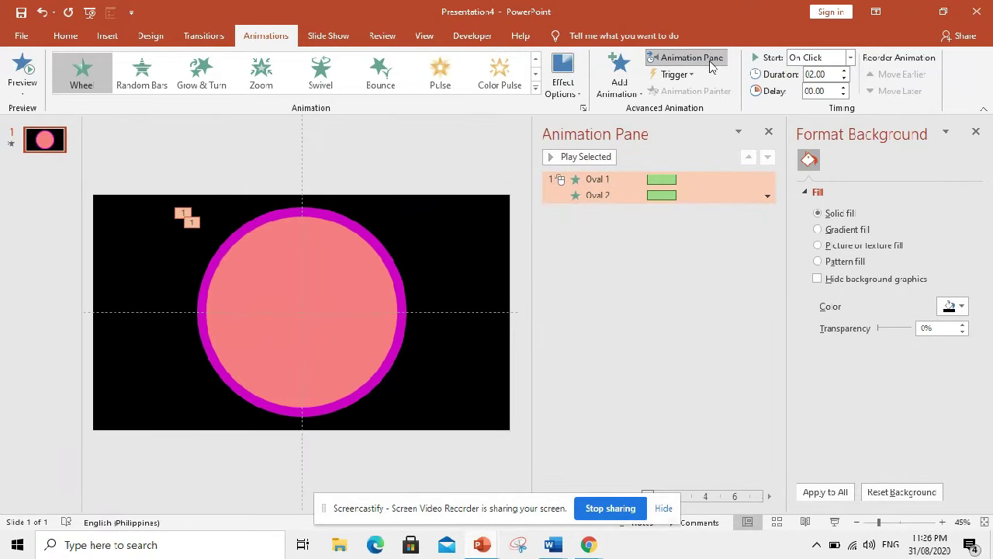
Set Oval 2's Wheel timing to With Previous, 1 second duration, repeat 5
click(768, 196)
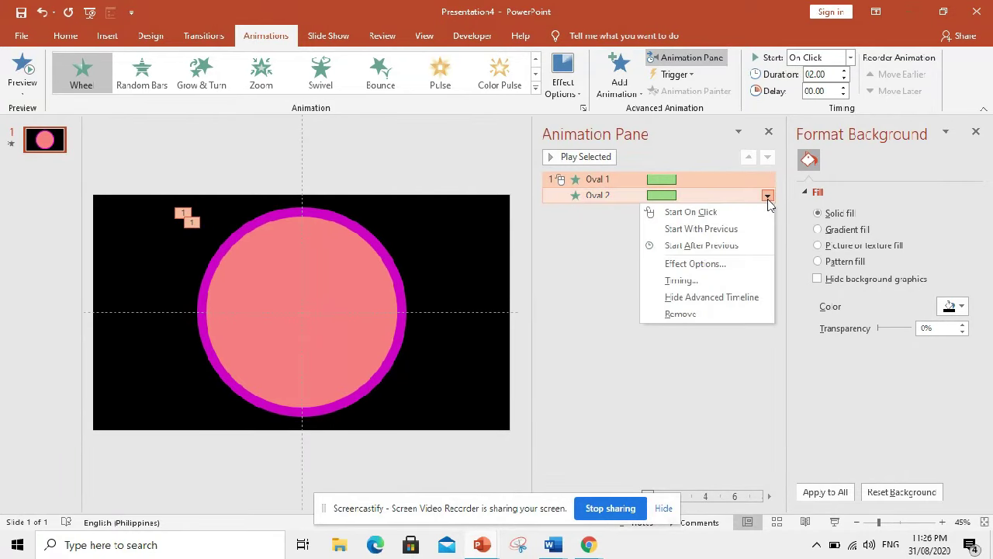
click(730, 266)
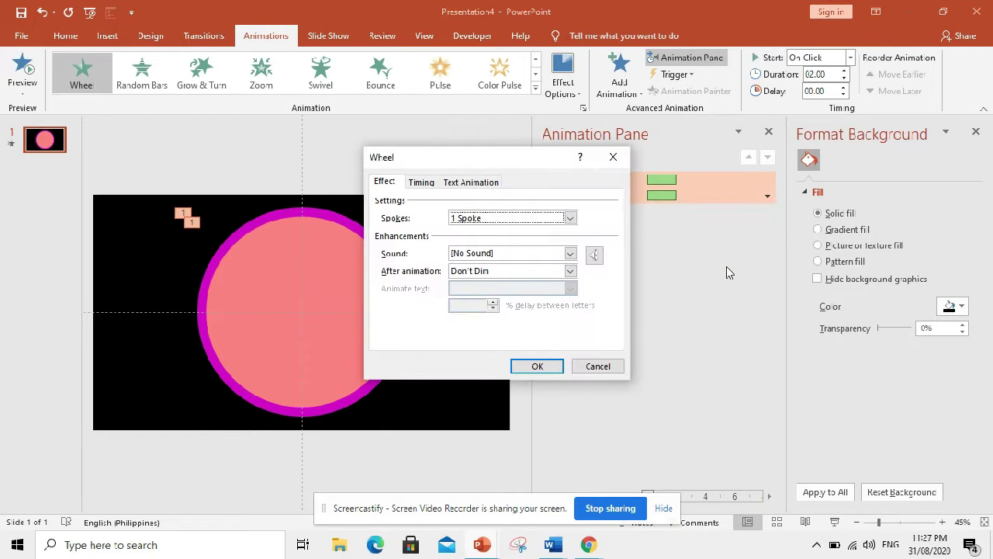
click(419, 183)
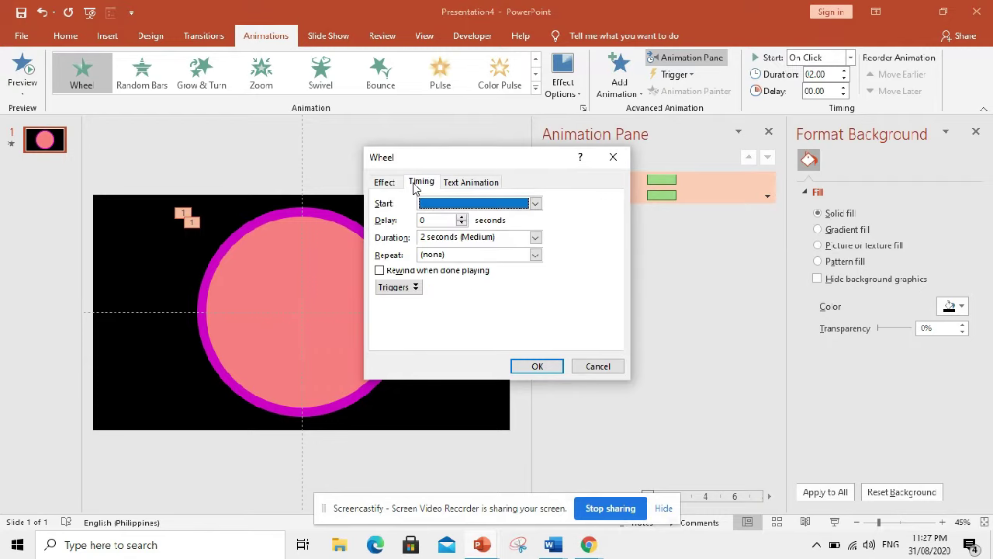
click(535, 203)
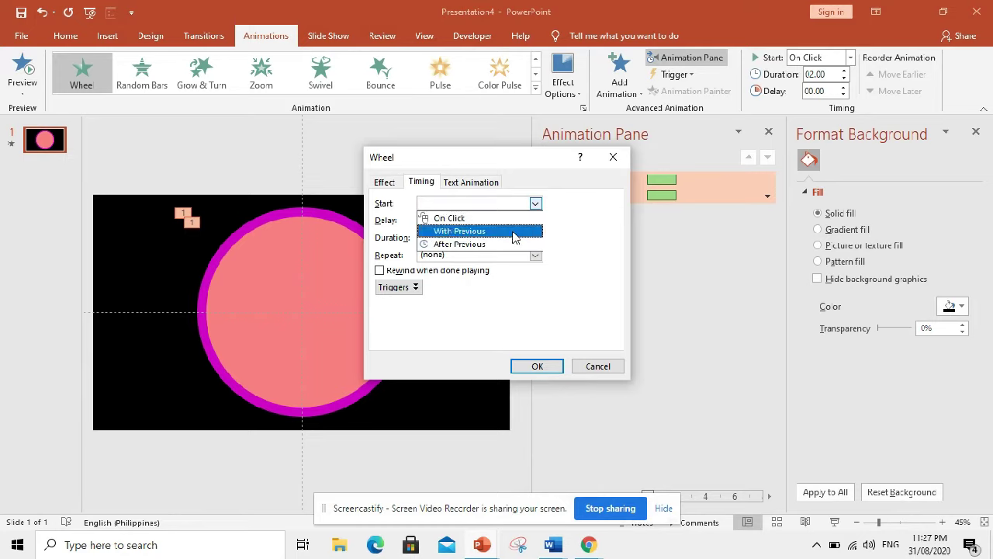
click(513, 232)
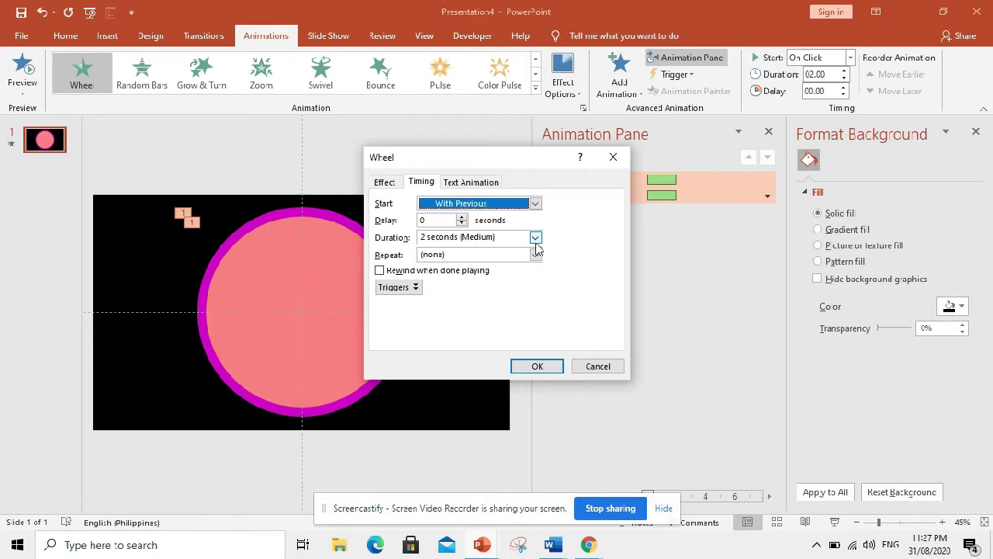
click(536, 238)
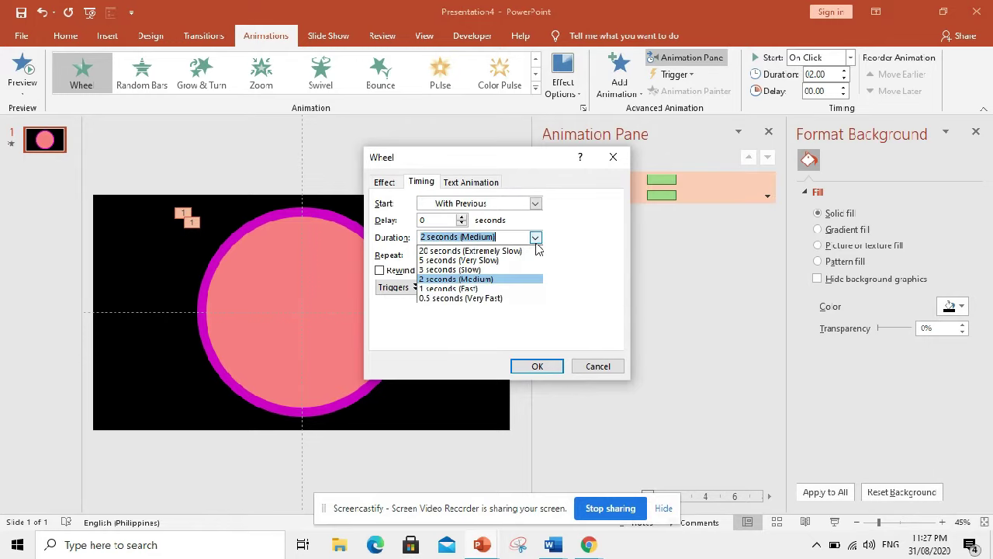
click(507, 290)
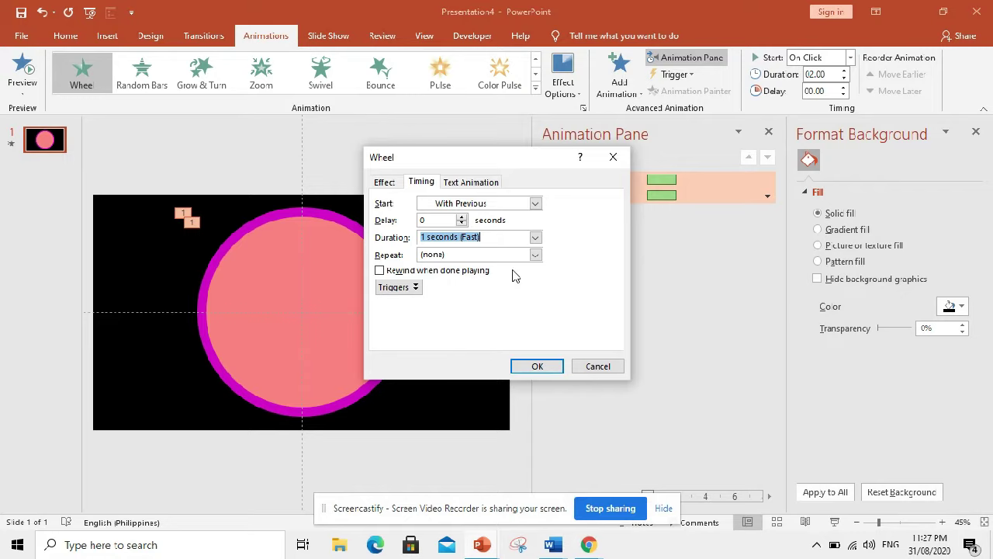
click(535, 256)
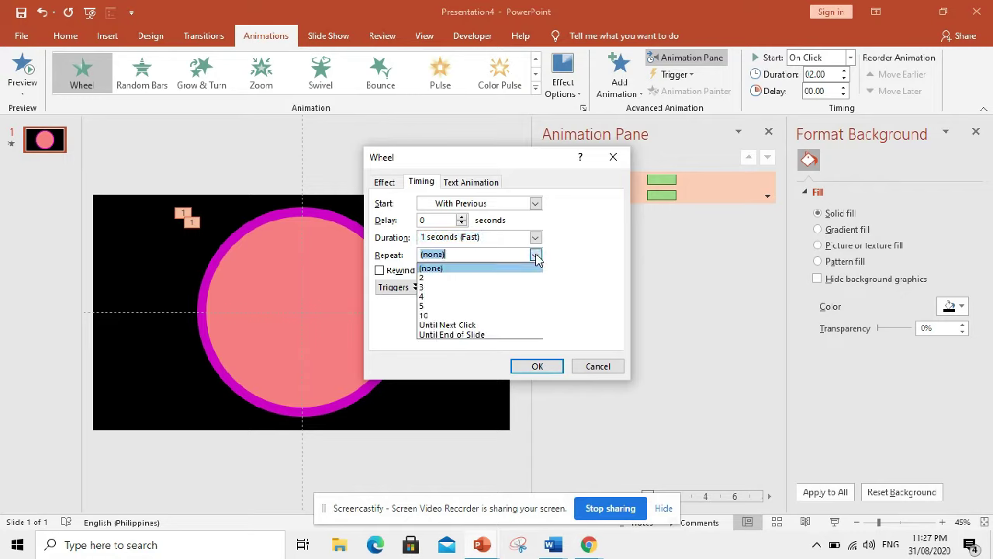
click(466, 306)
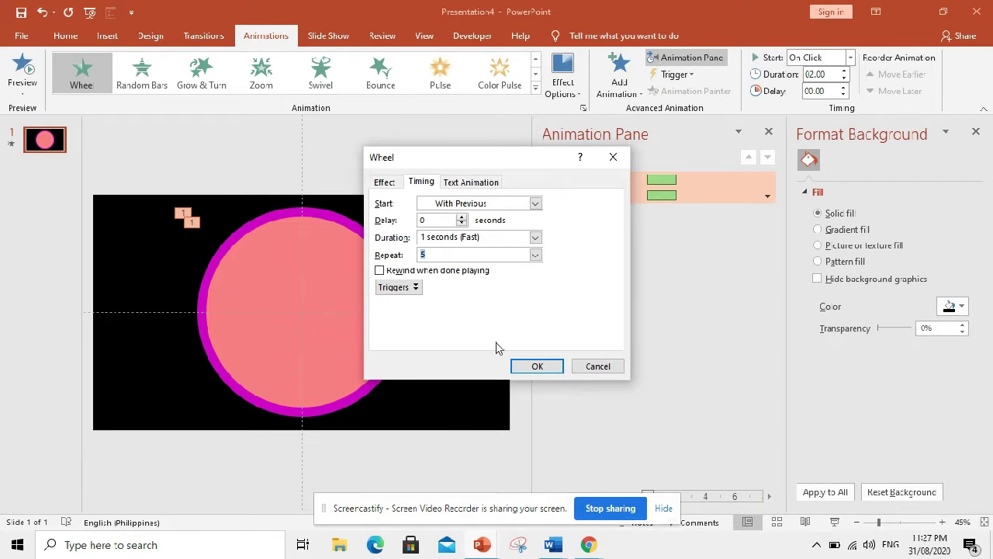
click(537, 366)
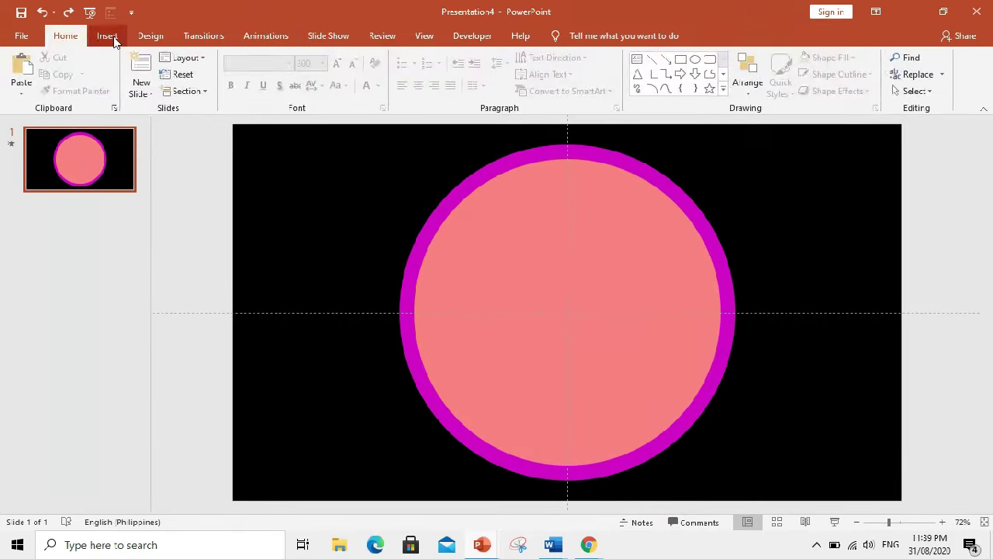
Draw a rectangle at the slide's upper left and type 5 in it
click(114, 37)
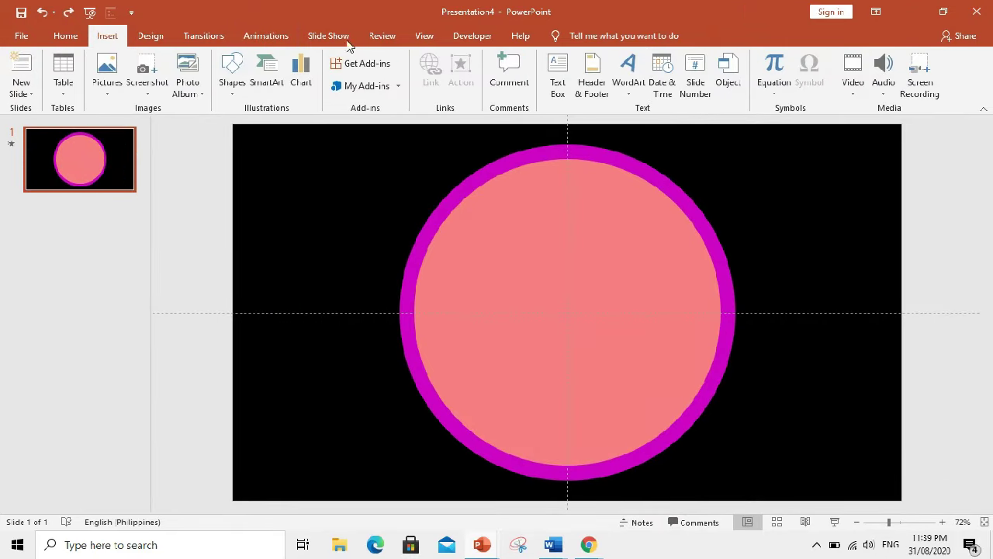
click(231, 81)
click(270, 124)
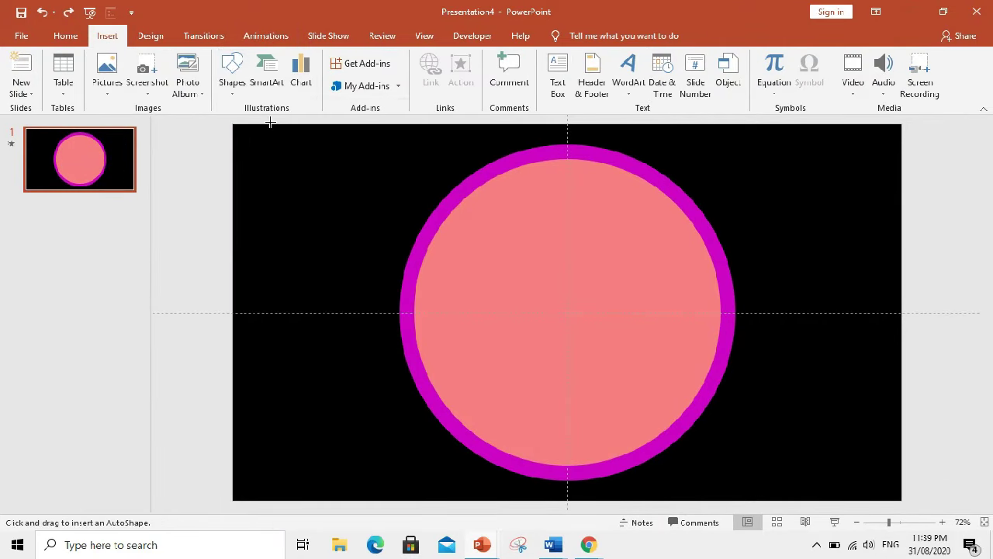
drag(294, 164, 389, 277)
text(5)
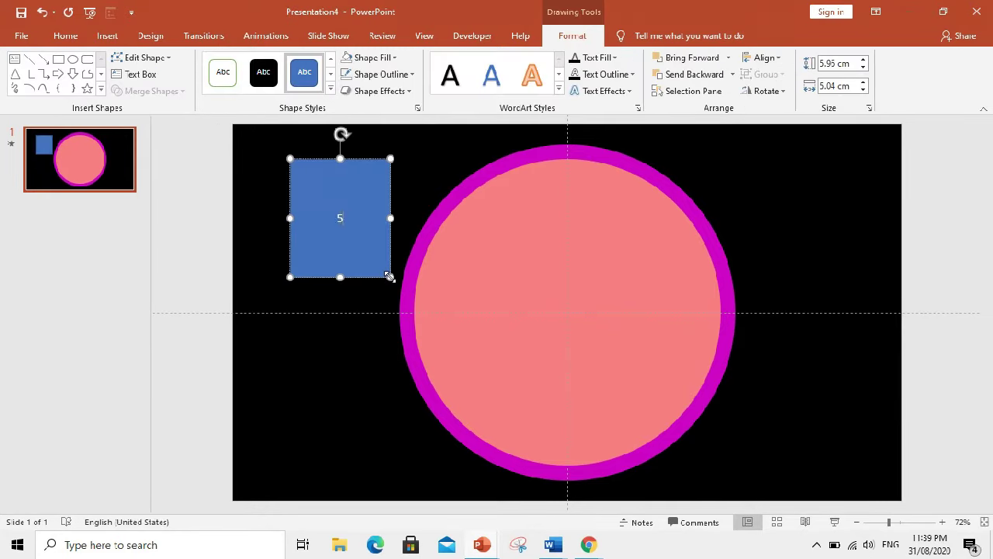
Set the rectangle's fill to No Fill
right_click(342, 179)
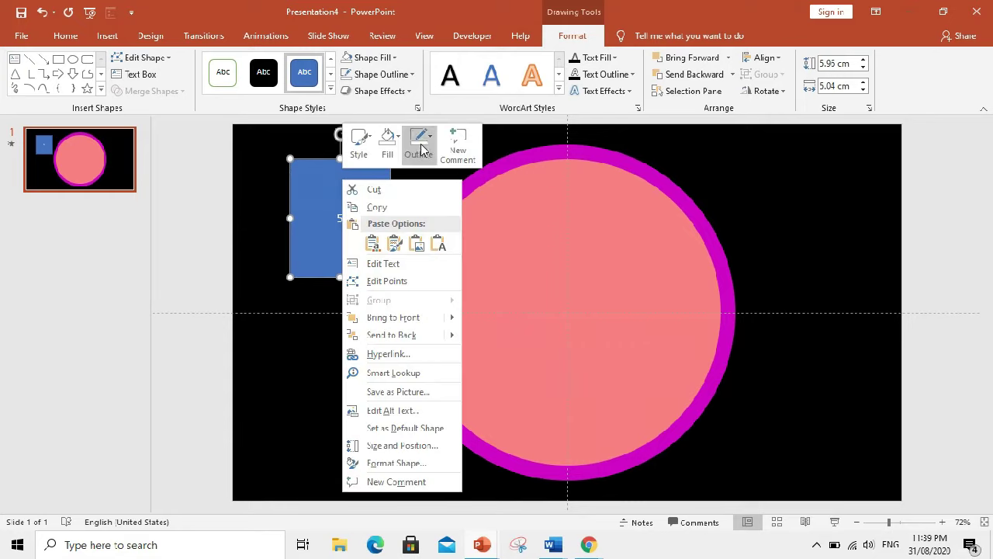
click(386, 144)
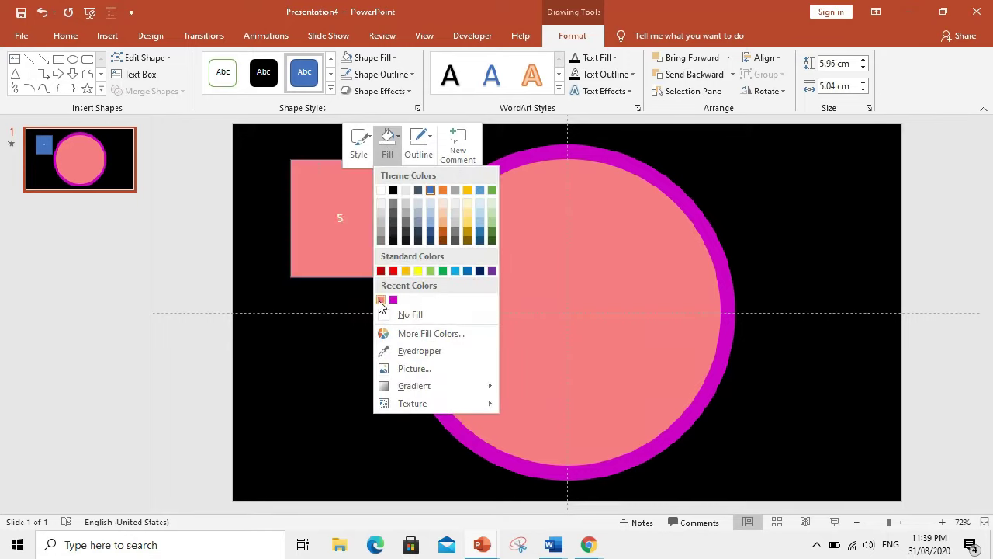
click(405, 316)
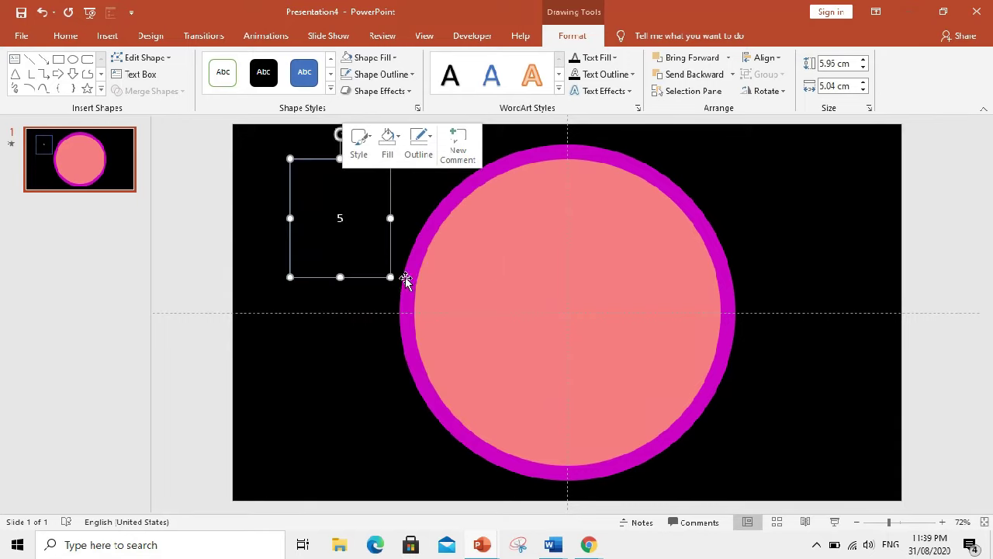
click(341, 216)
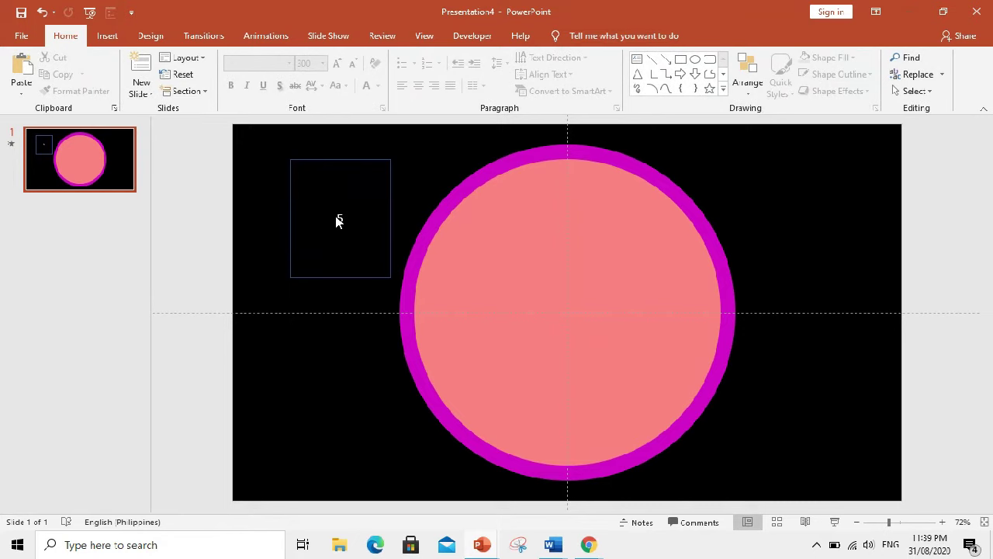
Enlarge the 5 inside the box to 300-point font size
click(339, 221)
text(5)
double_click(339, 219)
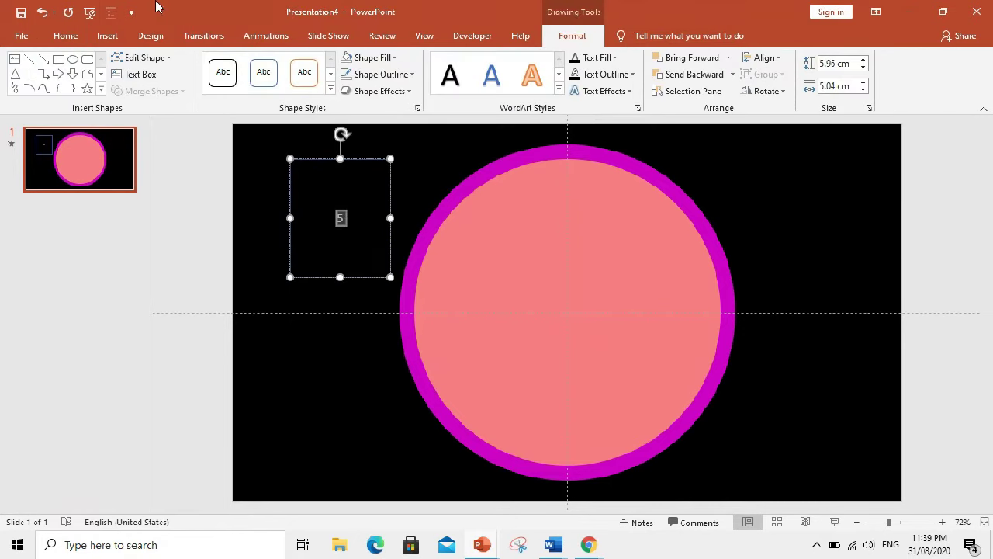
click(66, 36)
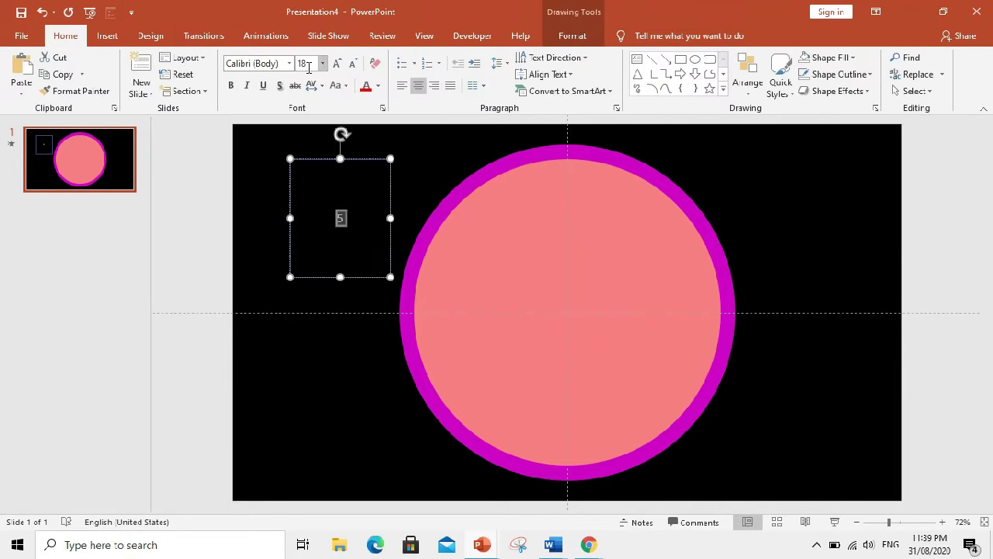
click(308, 61)
text(300)
key(Return)
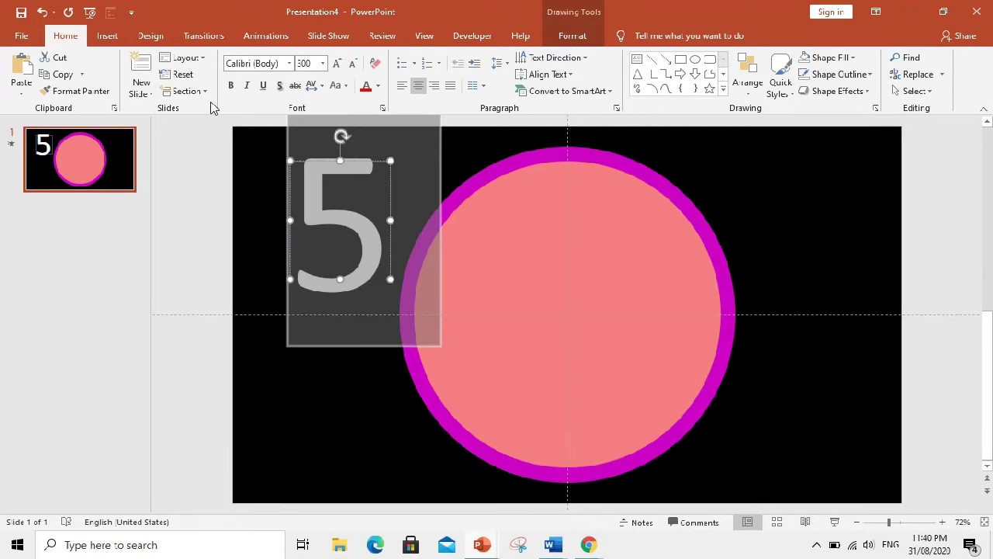
Make the 5 bold and remove its text box outline
click(231, 87)
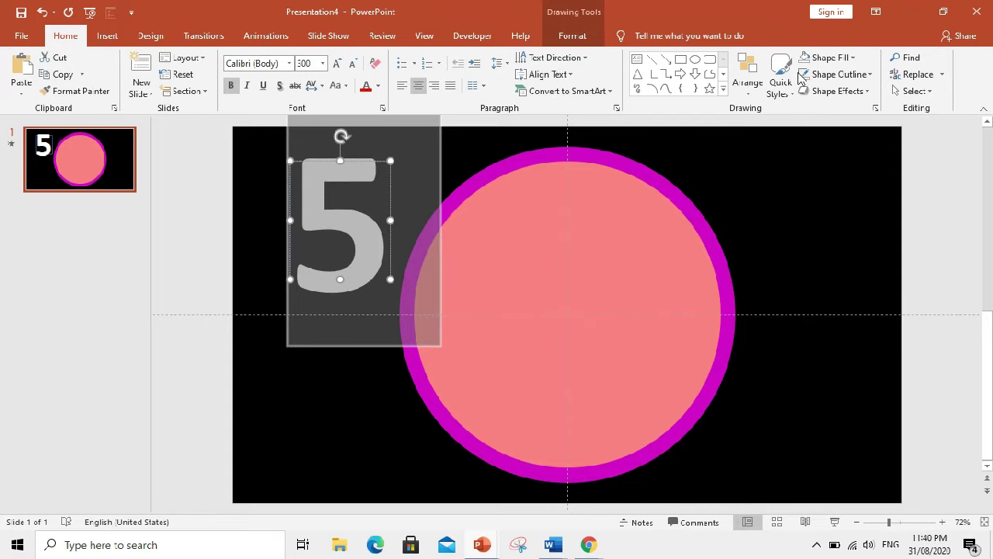
click(872, 74)
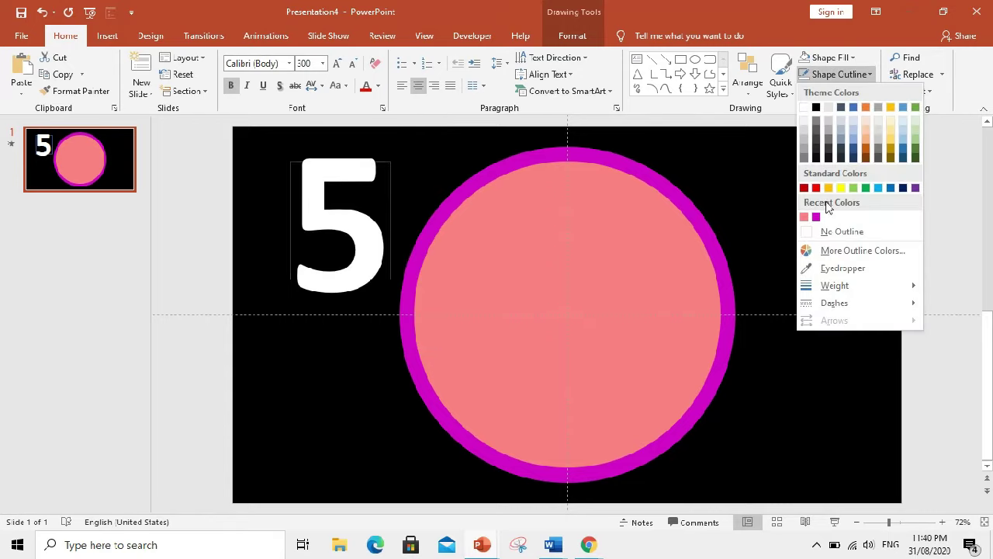
click(836, 239)
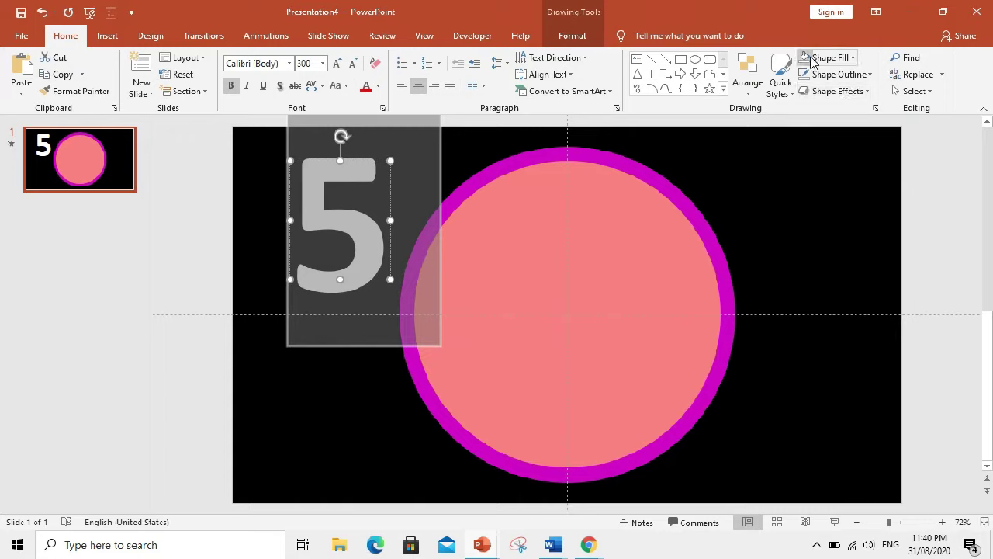
Centre the 5 horizontally and vertically on the slide with Align Center and Align Middle
click(570, 37)
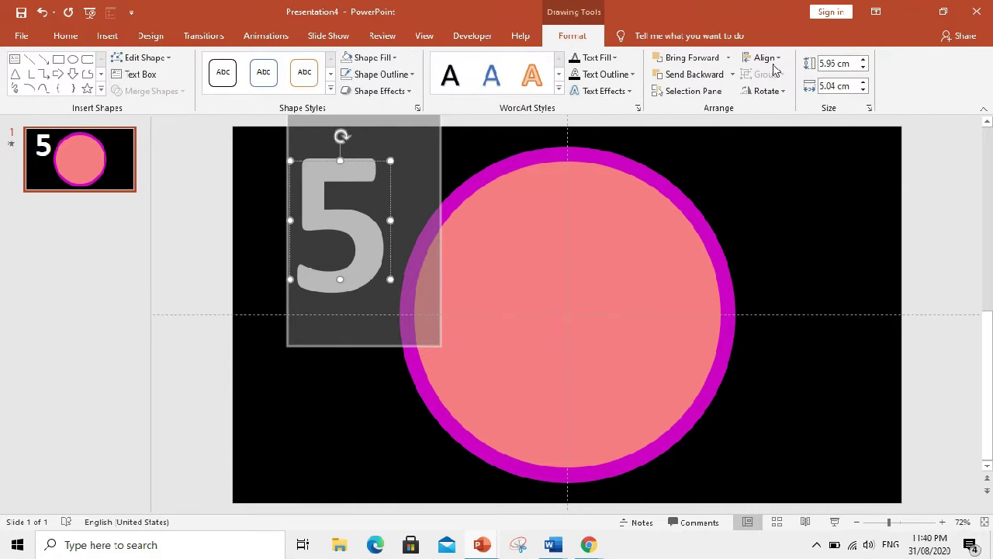
click(774, 61)
click(780, 91)
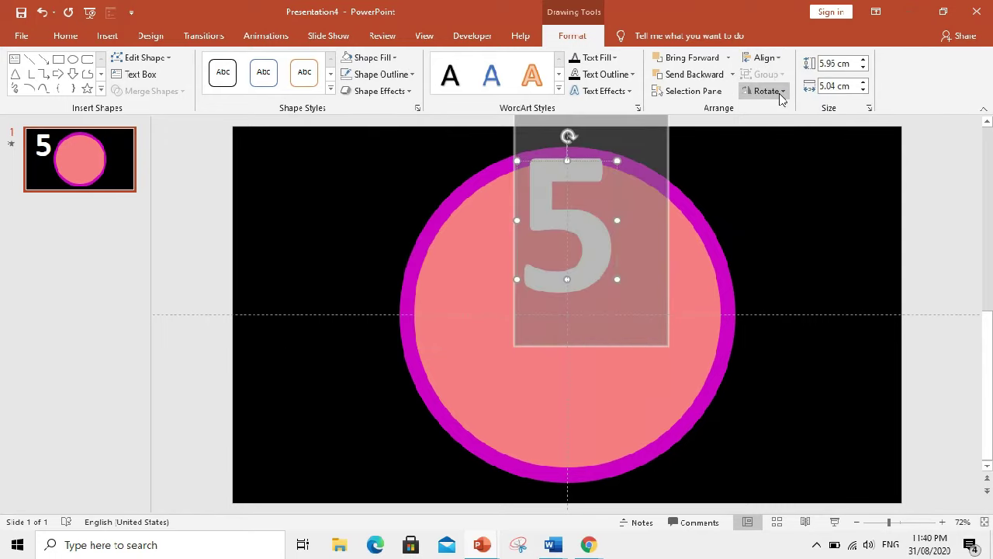
click(776, 62)
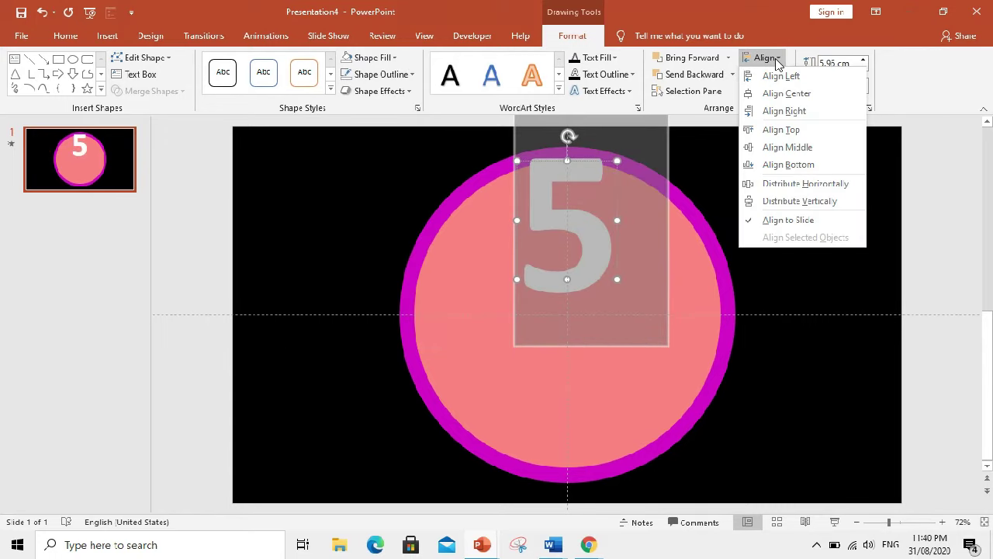
click(796, 150)
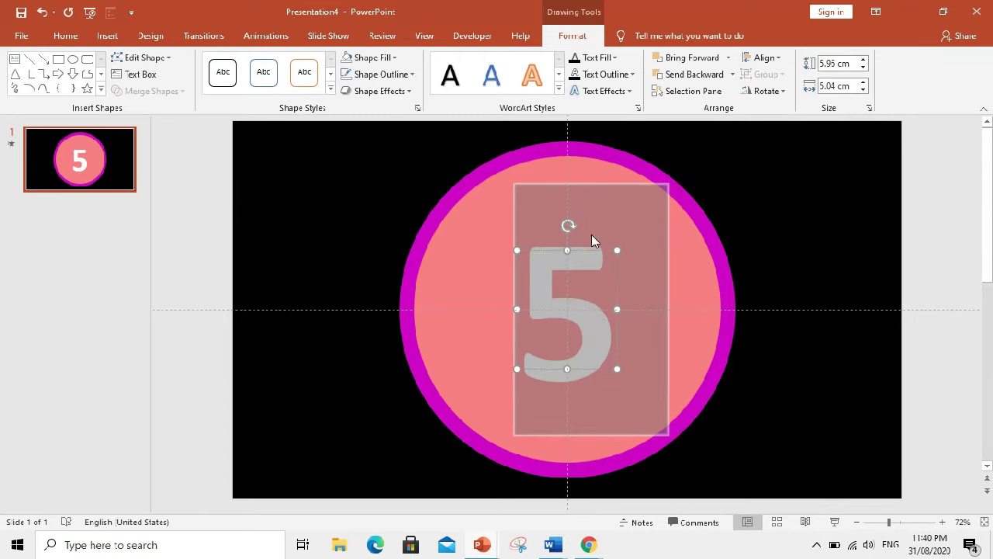
Duplicate the 5 text box and place the first two copies up and right of the circle
click(701, 262)
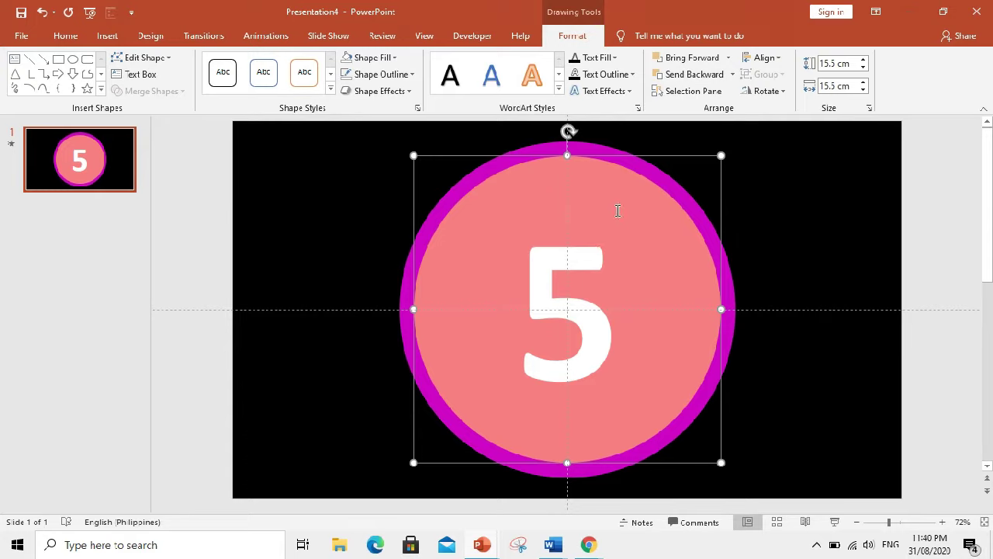
click(587, 261)
click(571, 250)
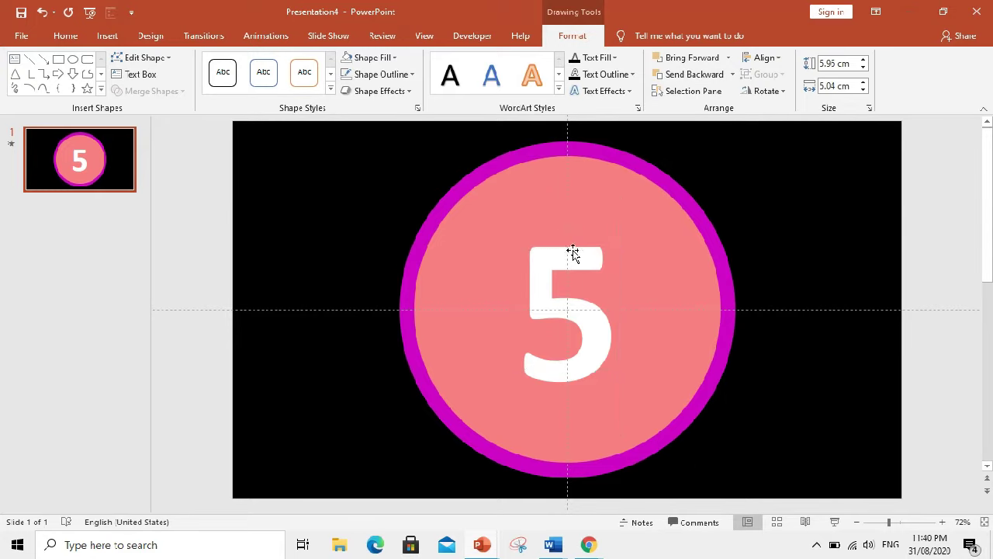
key(Right)
key(Right)
key(Down)
key(Down)
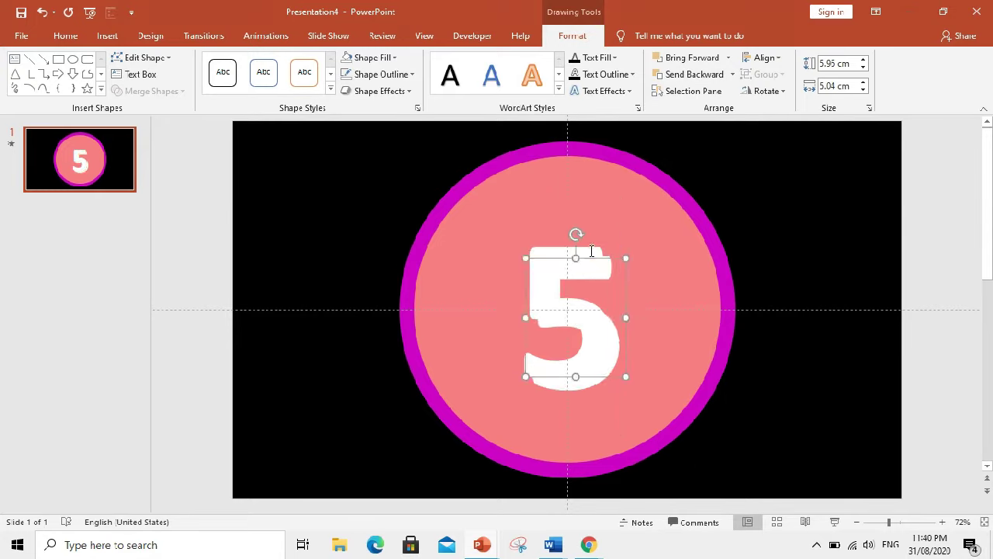
drag(621, 257, 694, 140)
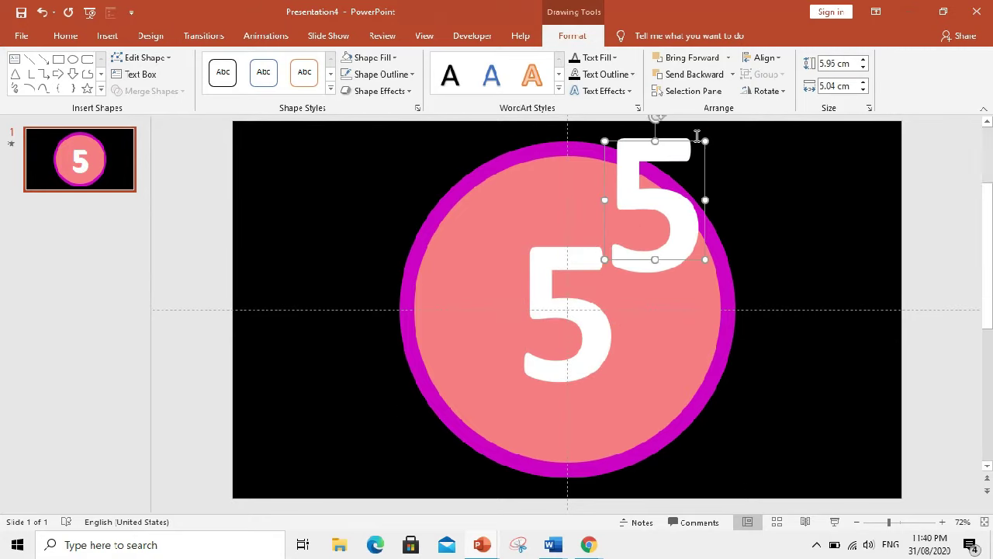
key(ctrl+d)
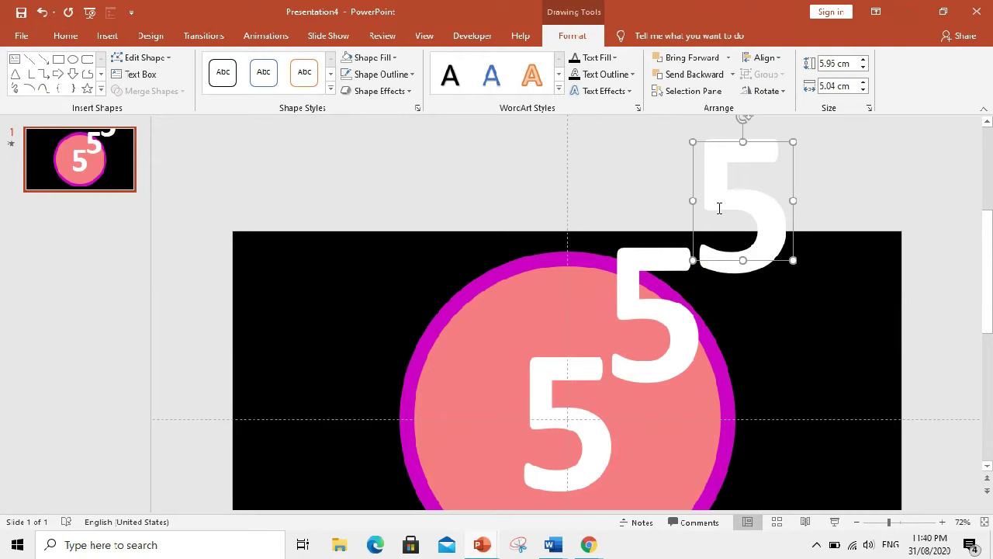
drag(765, 260, 768, 375)
Add more copies of the 5, arranging them in a row of three above two
key(ctrl+d)
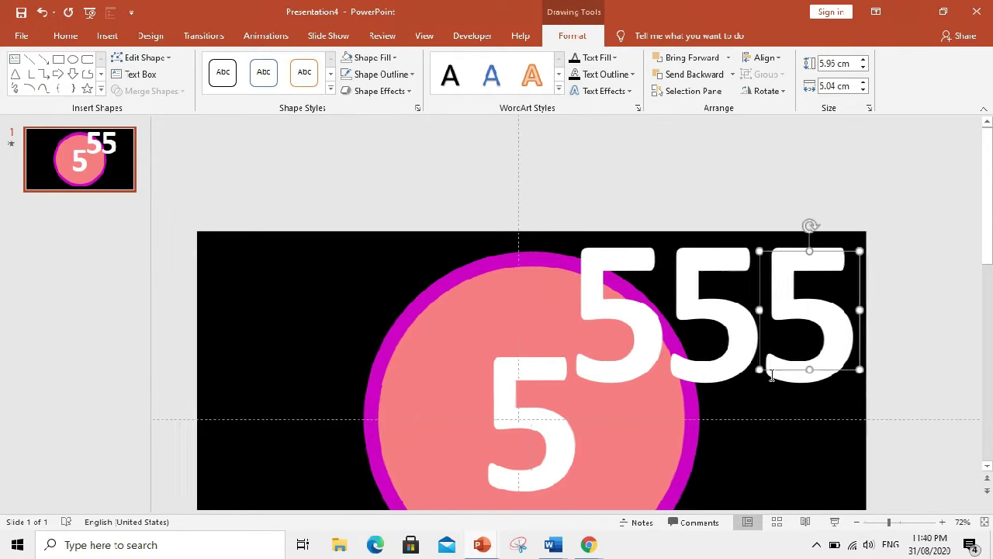
scroll(989, 469, down, 3)
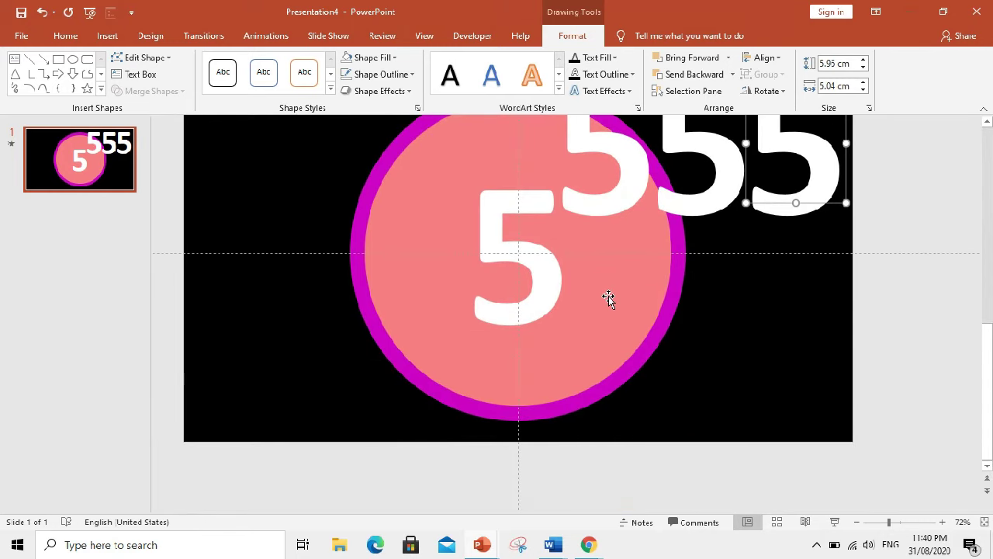
scroll(609, 297, down, 1)
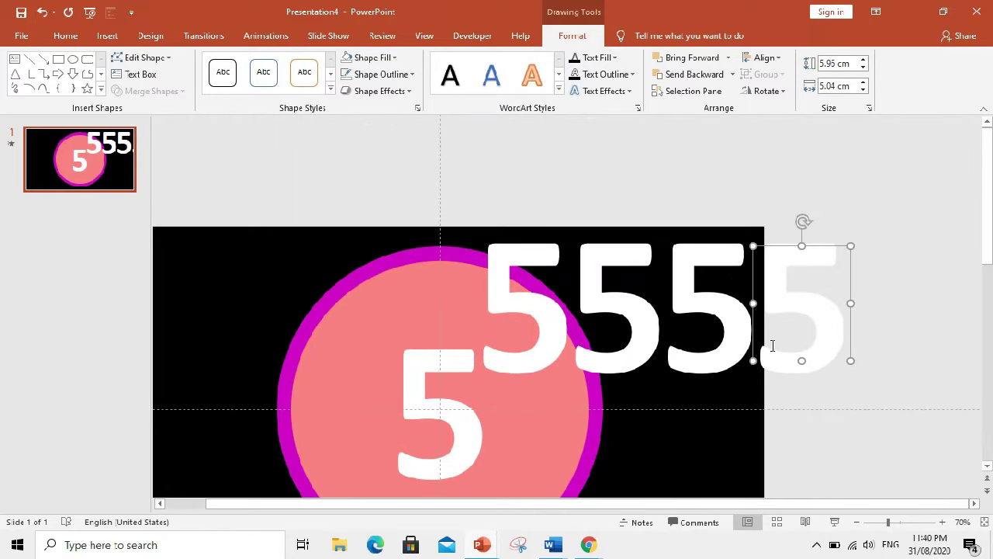
drag(776, 364, 530, 486)
drag(505, 370, 763, 198)
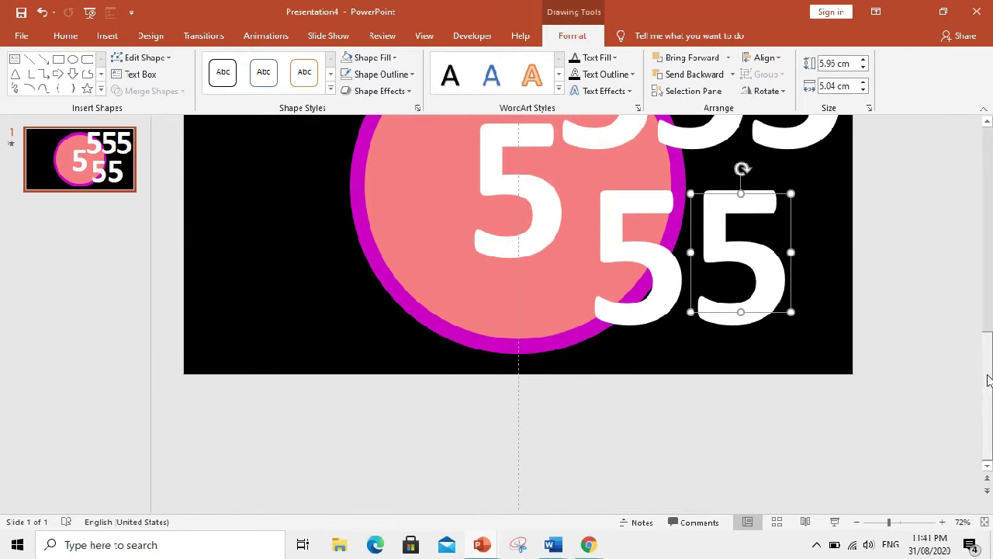
drag(988, 277, 989, 118)
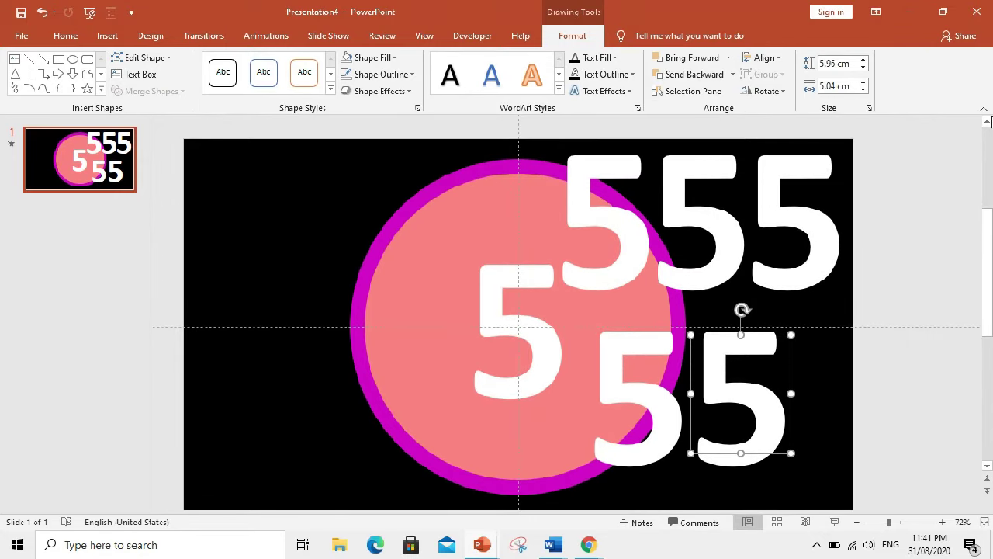
Change the top-row copies of 5 to 4, 3 and 2
double_click(641, 204)
scroll(641, 204, up, 2)
key(BackSpace)
text(4)
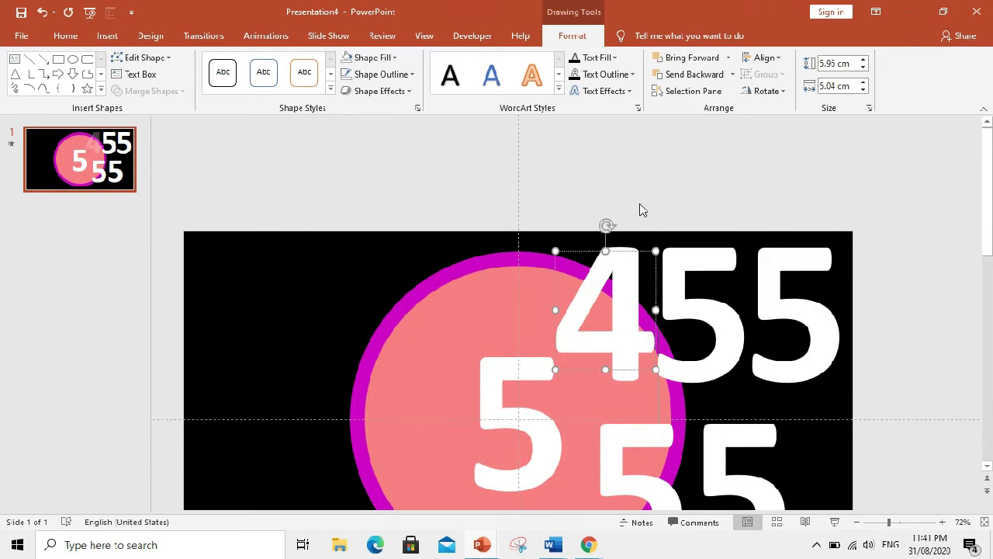
double_click(727, 295)
key(BackSpace)
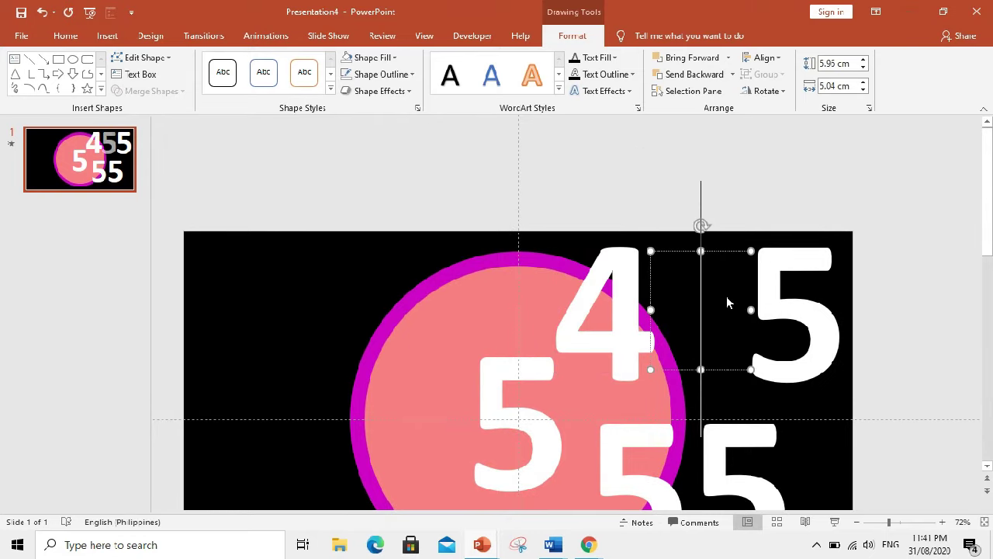
text(3)
double_click(836, 298)
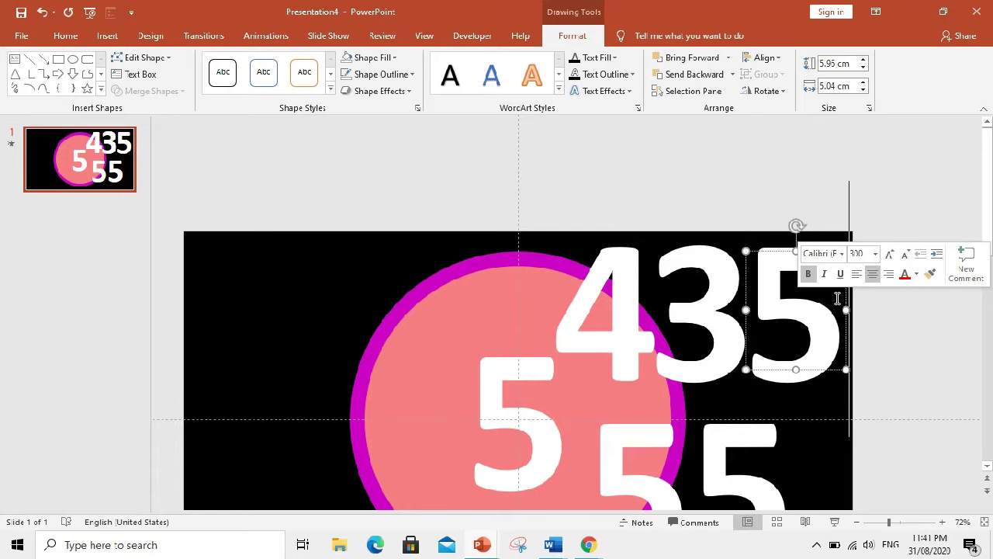
key(BackSpace)
text(2)
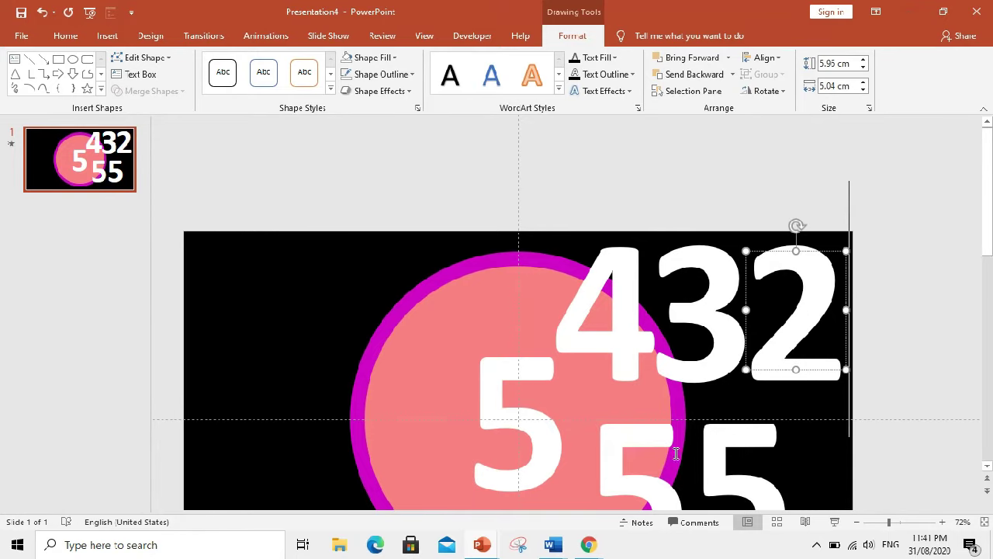
Change the bottom-row copies of 5 to 1 and 0
double_click(676, 454)
scroll(674, 458, down, 3)
text(1)
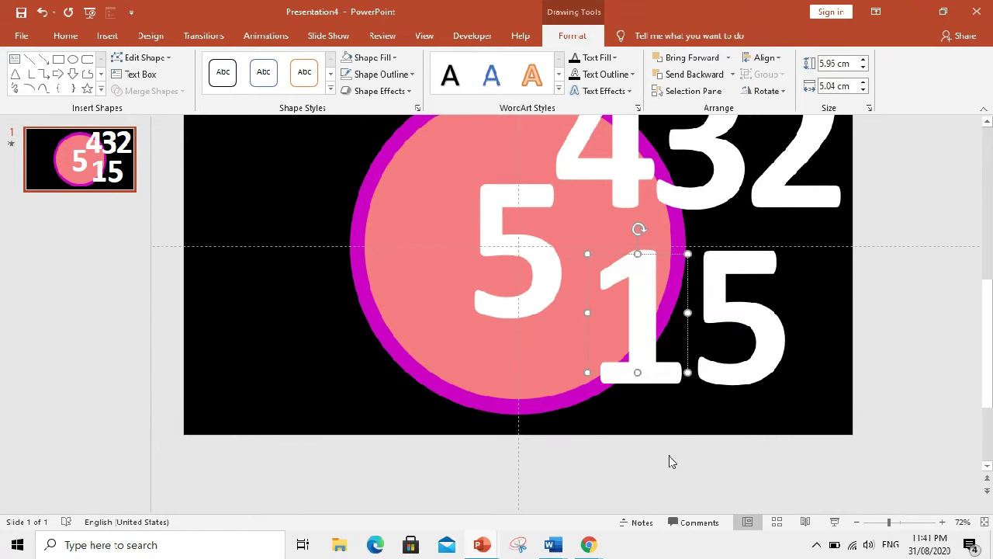
double_click(776, 346)
key(BackSpace)
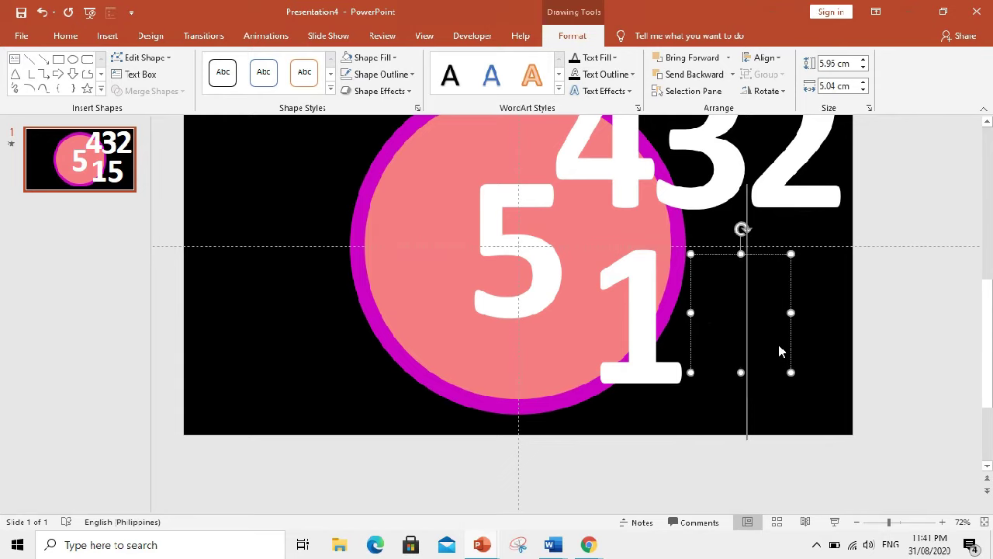
text(0)
scroll(666, 507, up, 2)
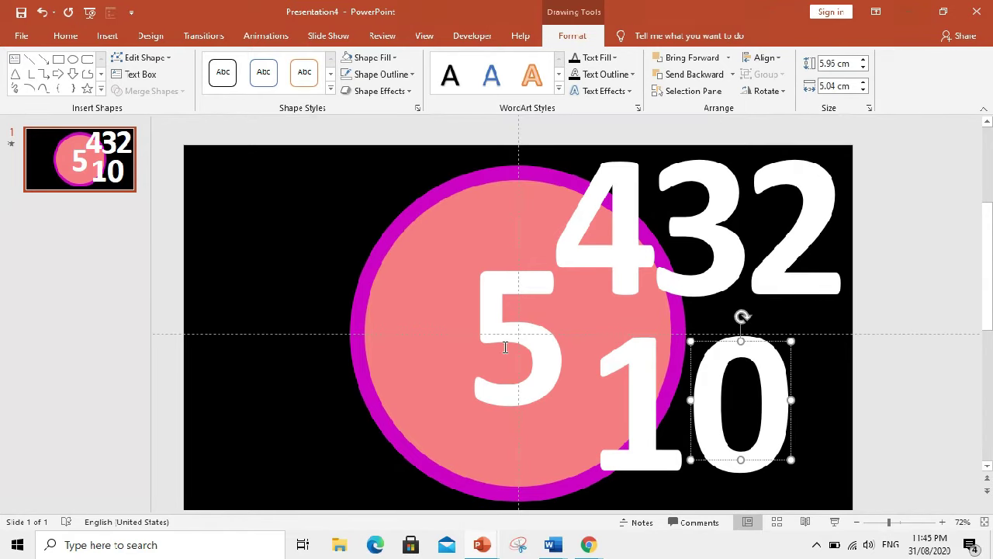
Give the centred 5 a Disappear exit starting With Previous after a 01.00-second delay
click(514, 282)
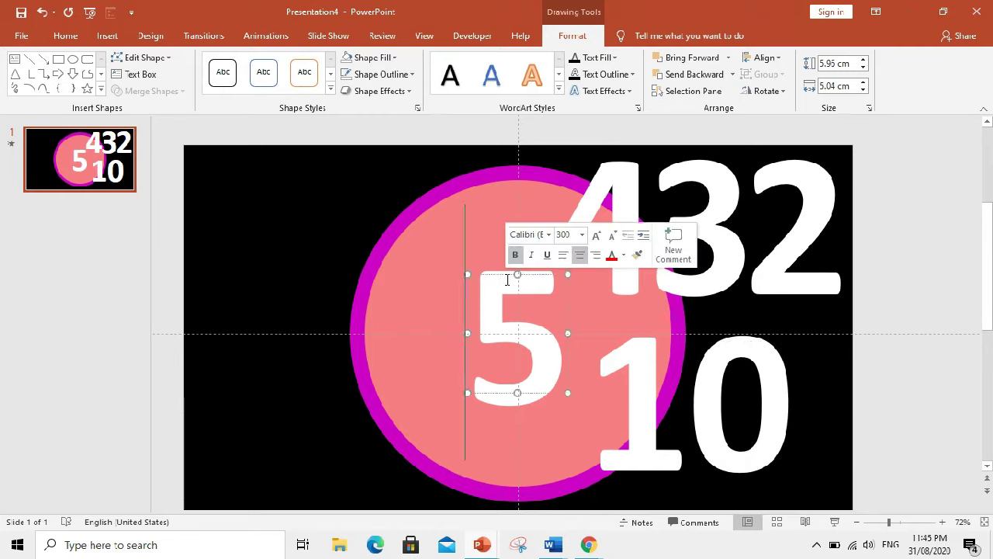
click(265, 36)
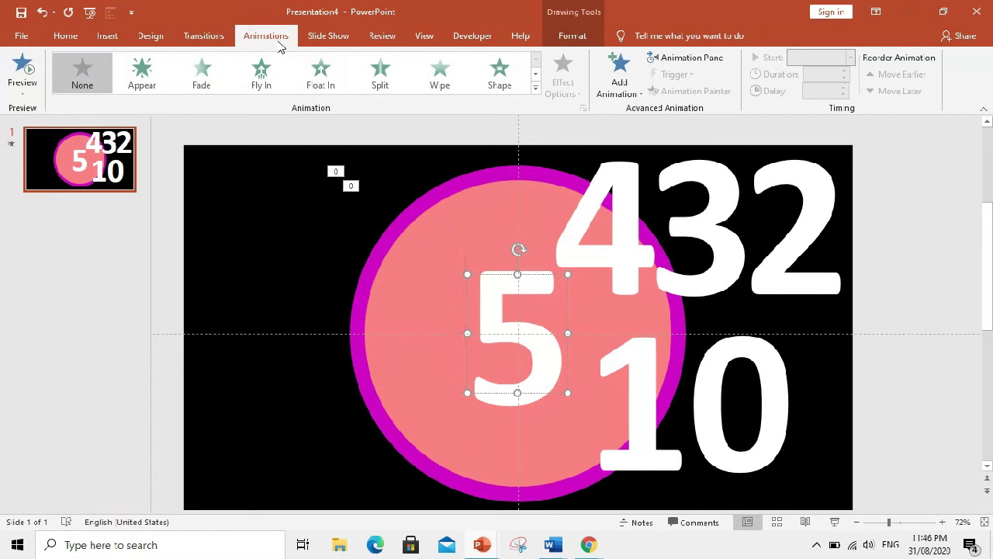
click(536, 90)
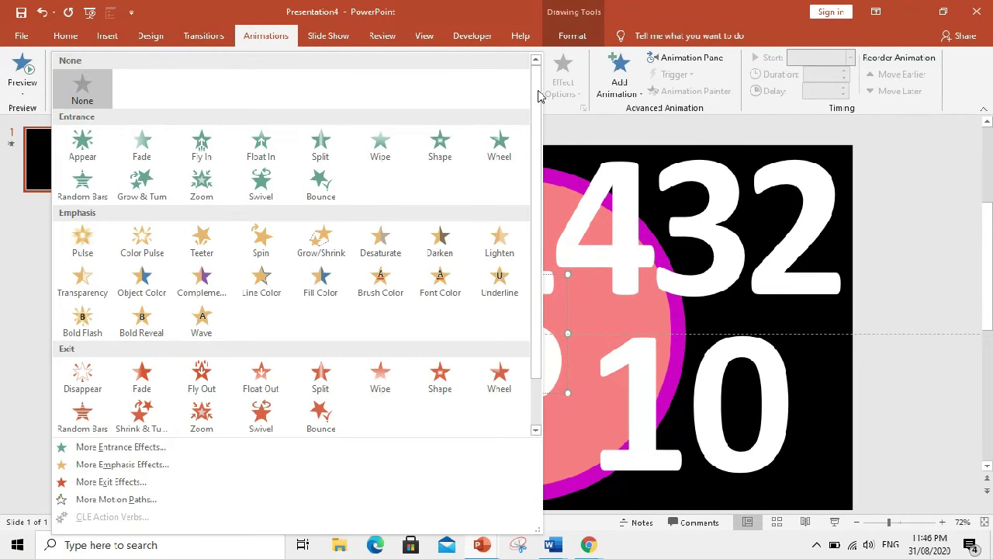
click(84, 381)
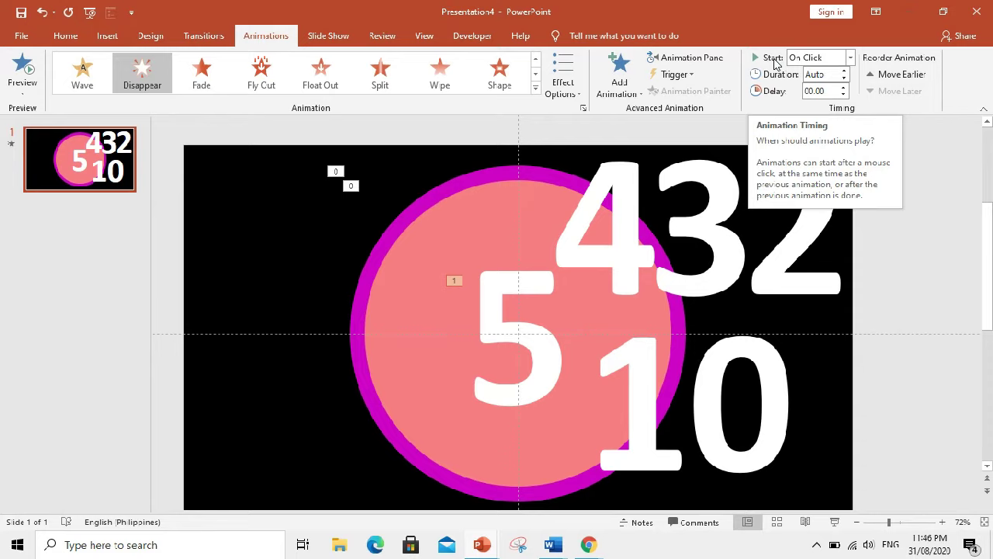
click(850, 58)
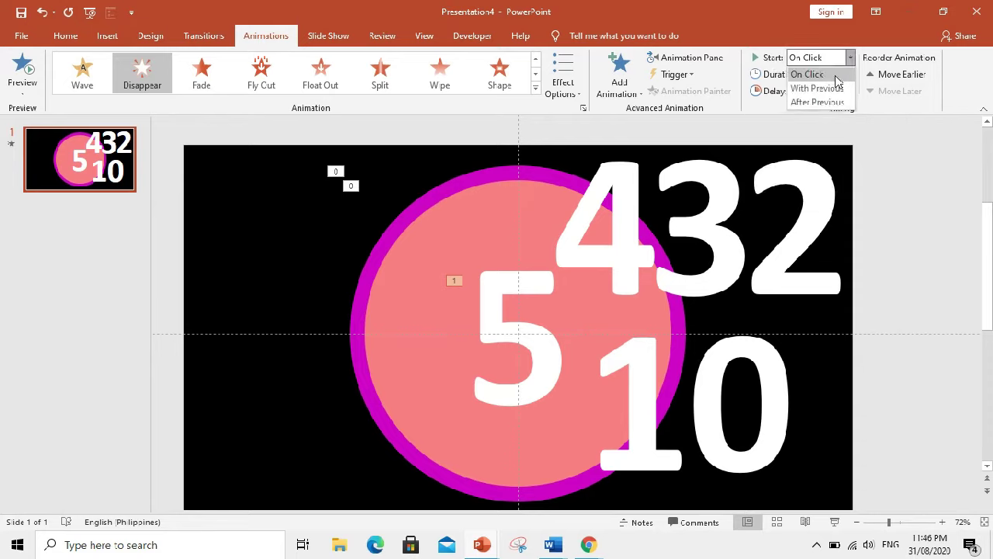
click(832, 89)
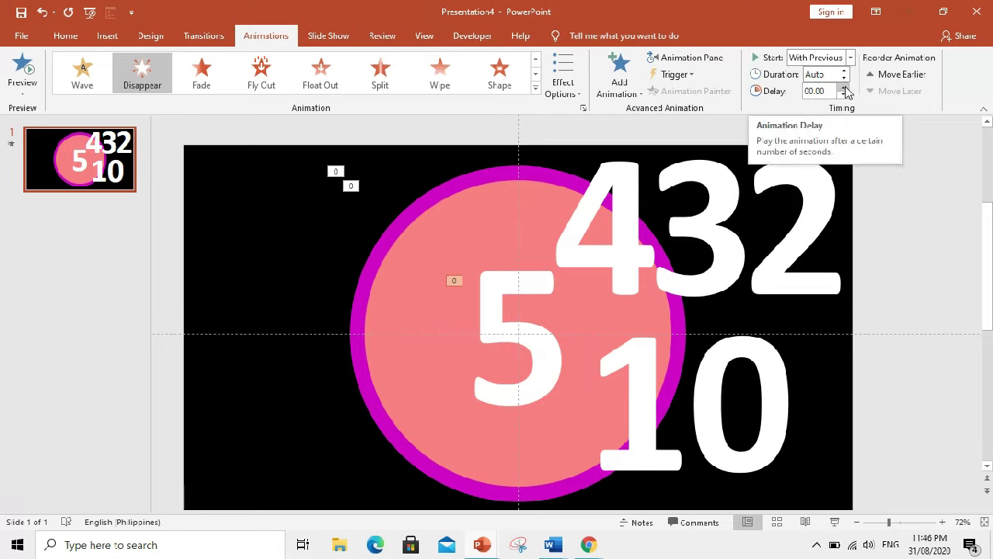
click(844, 87)
click(844, 87)
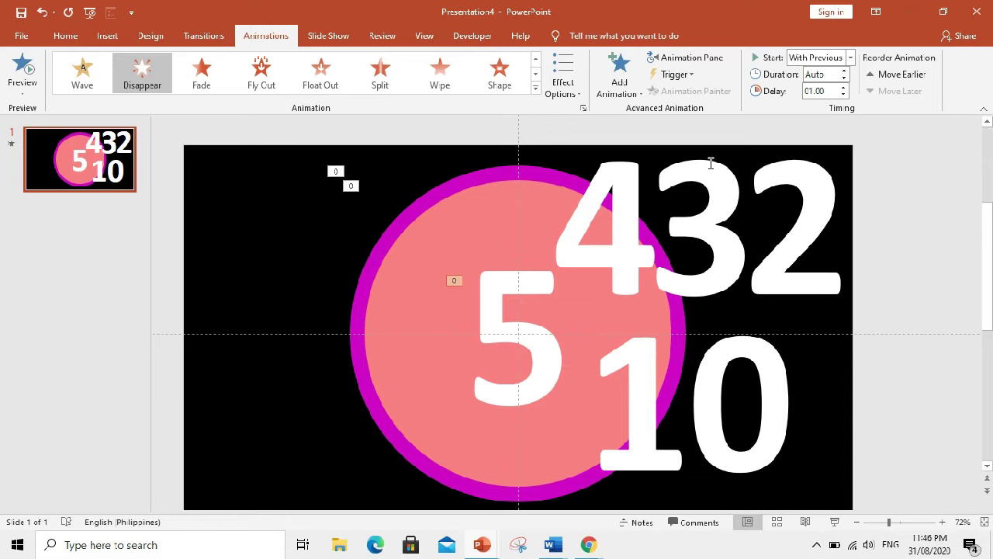
click(603, 199)
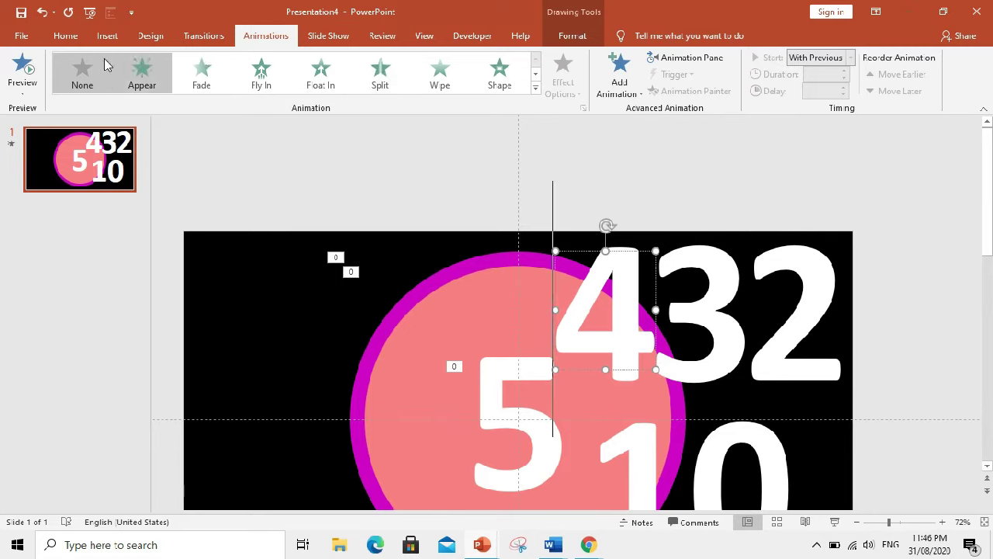
Give the 4 an Appear entrance starting With Previous with a 01.00-second delay
click(138, 74)
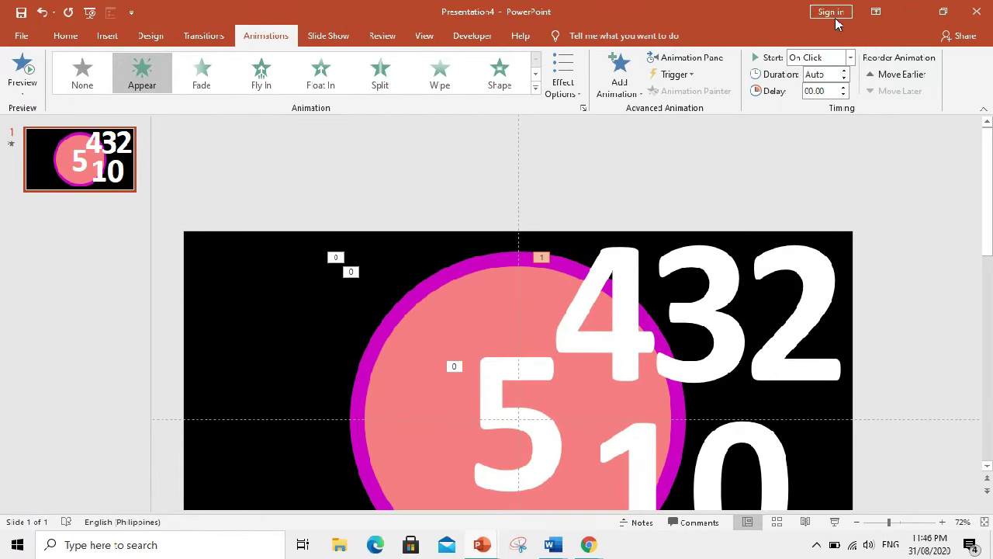
click(851, 59)
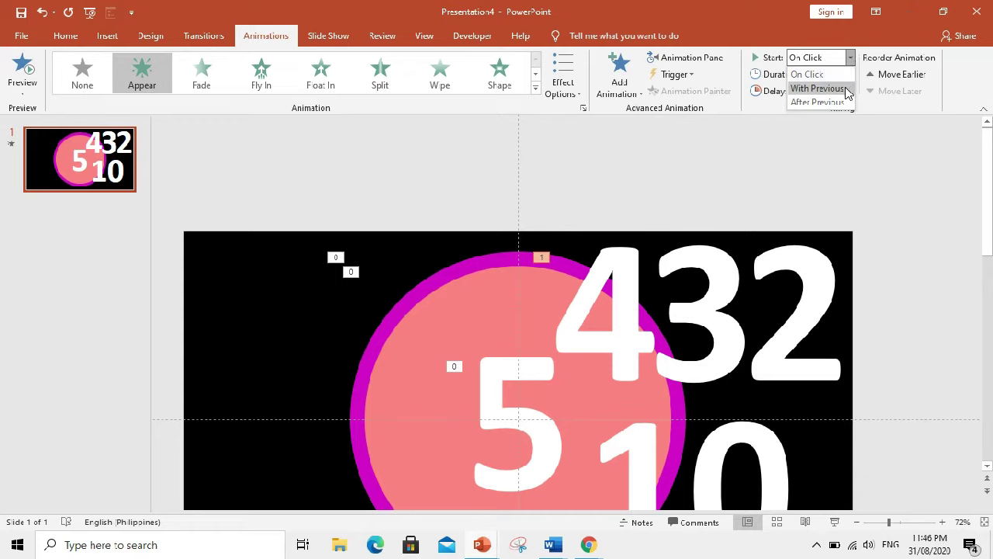
click(817, 87)
click(844, 87)
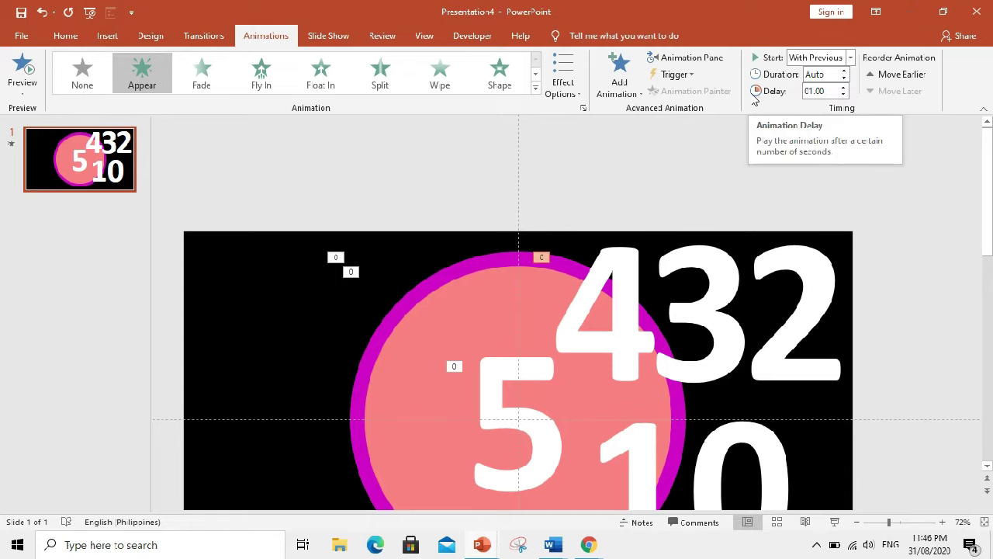
Add a Disappear exit to the 4, starting With Previous with a 02.00-second delay
click(607, 89)
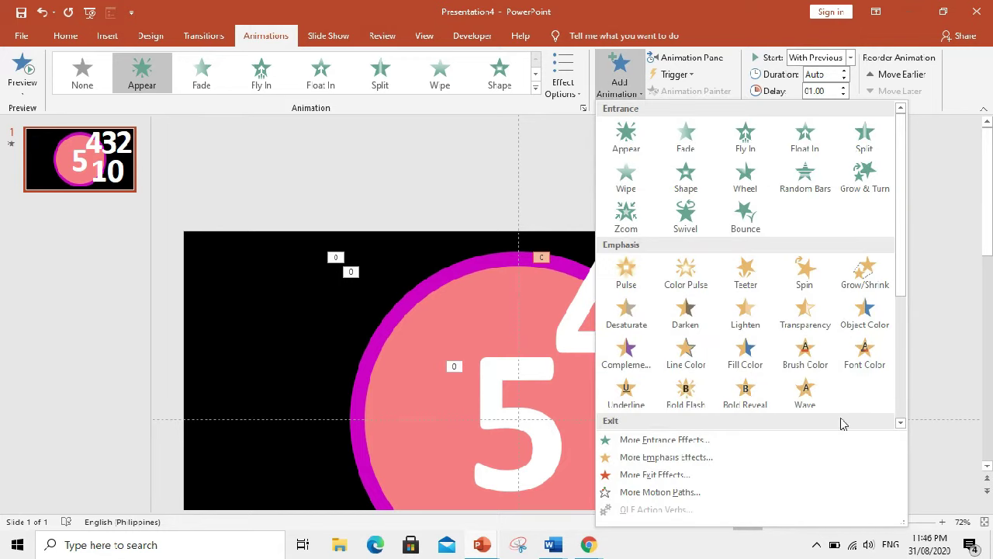
click(901, 424)
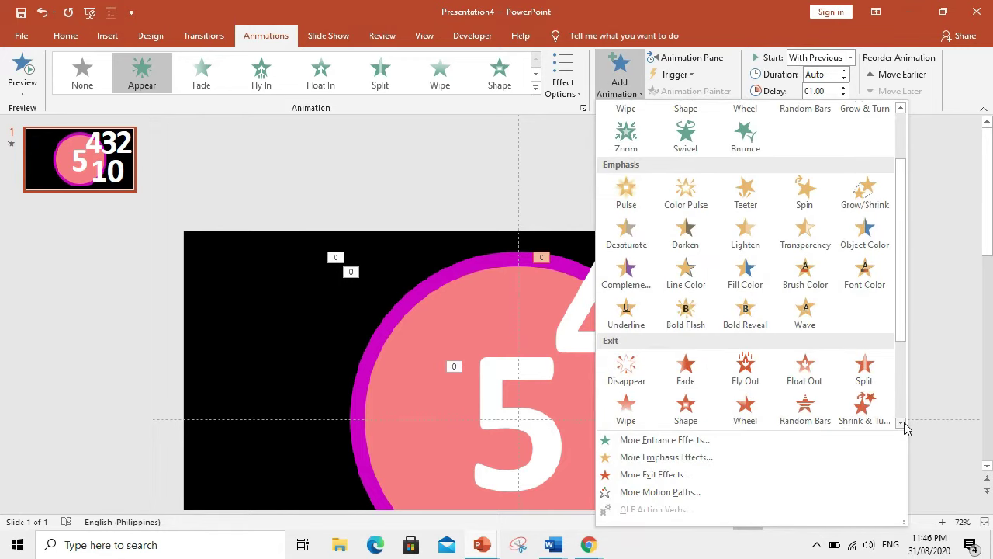
click(622, 379)
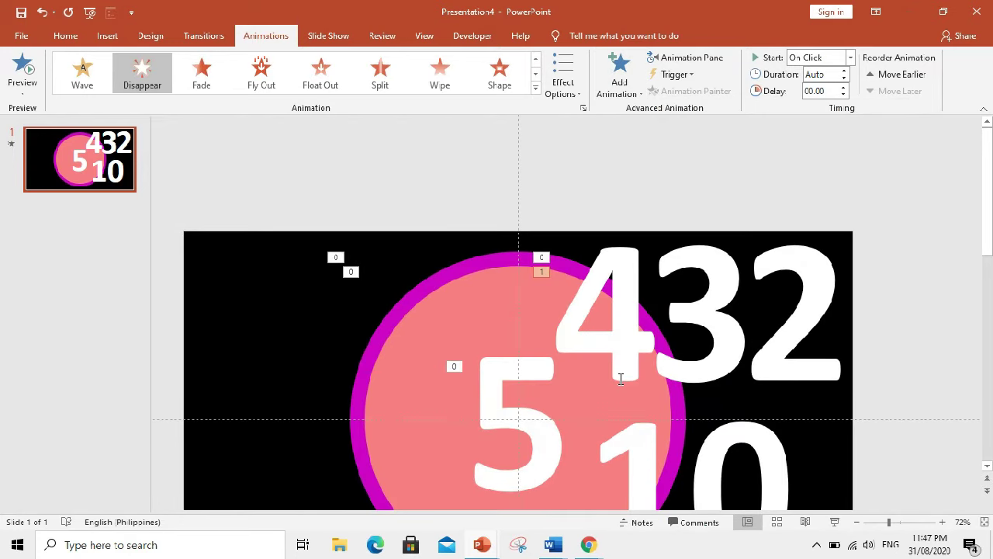
click(850, 58)
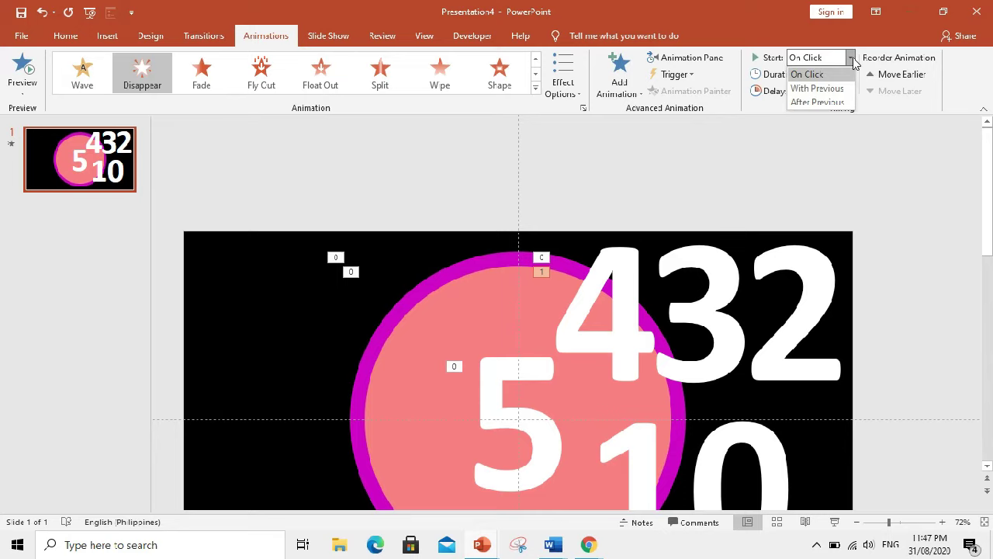
click(833, 90)
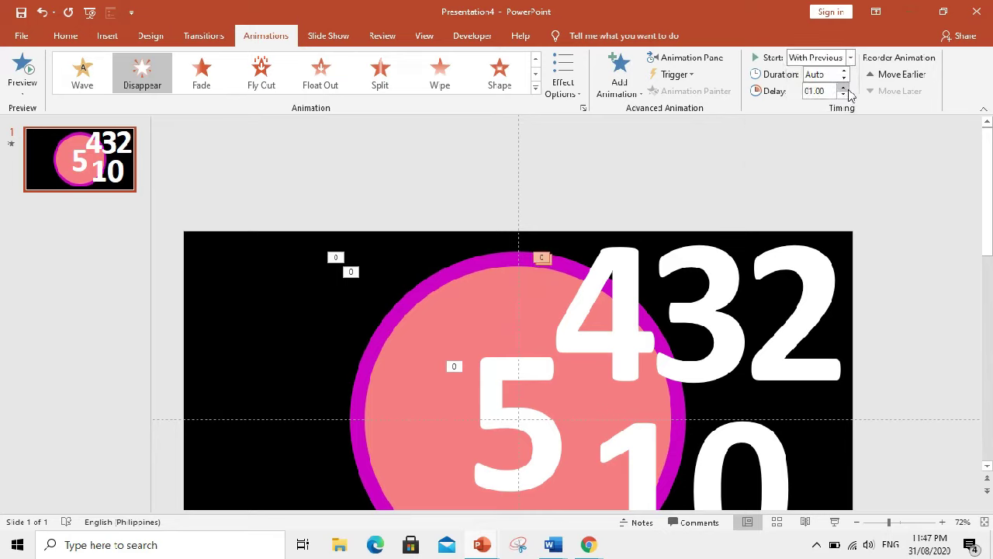
click(844, 87)
click(843, 87)
click(715, 346)
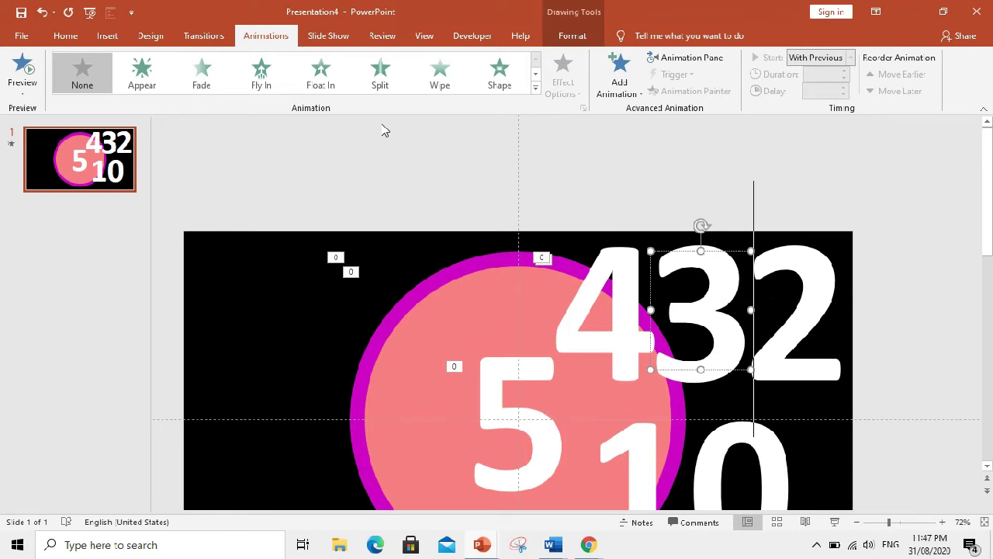
Give the 3 an Appear entrance starting With Previous
click(142, 74)
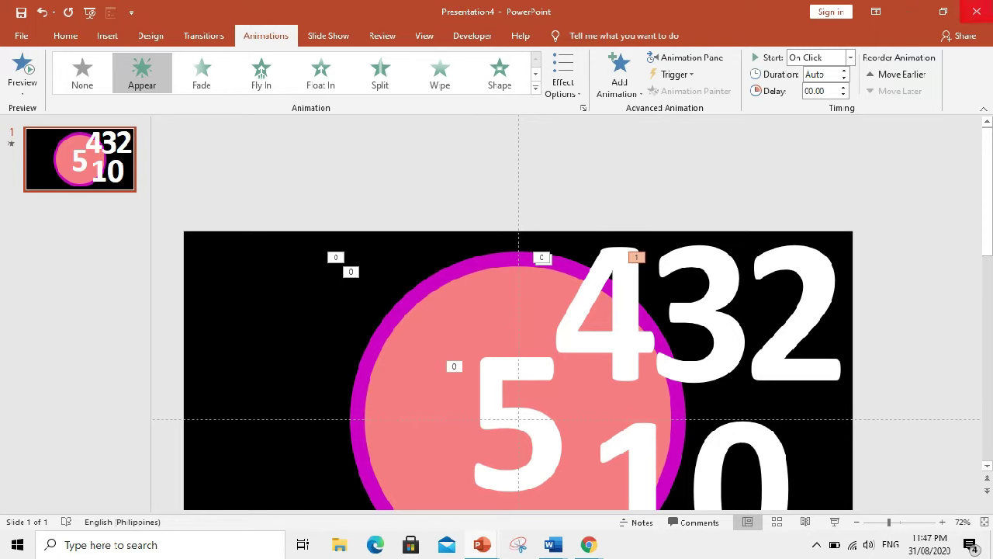
click(851, 57)
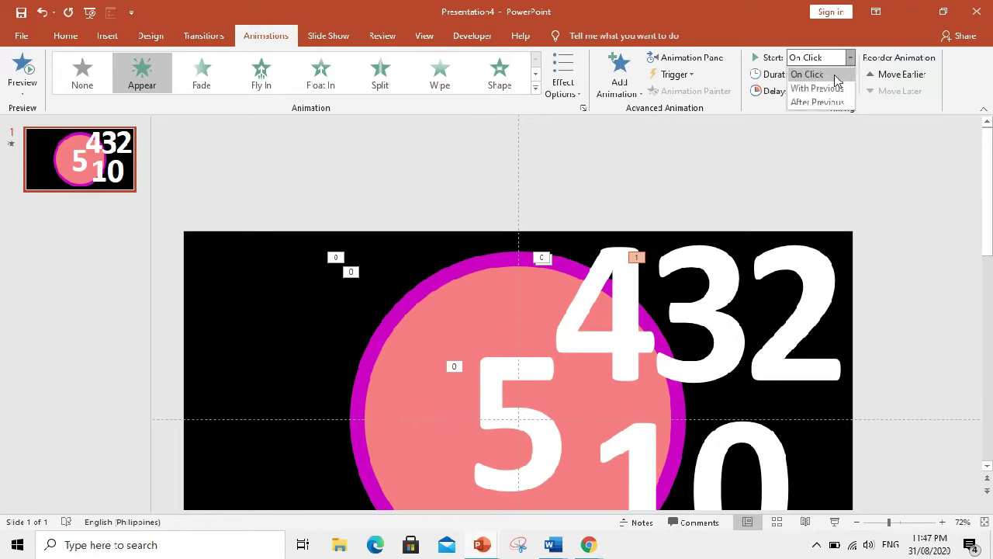
click(827, 88)
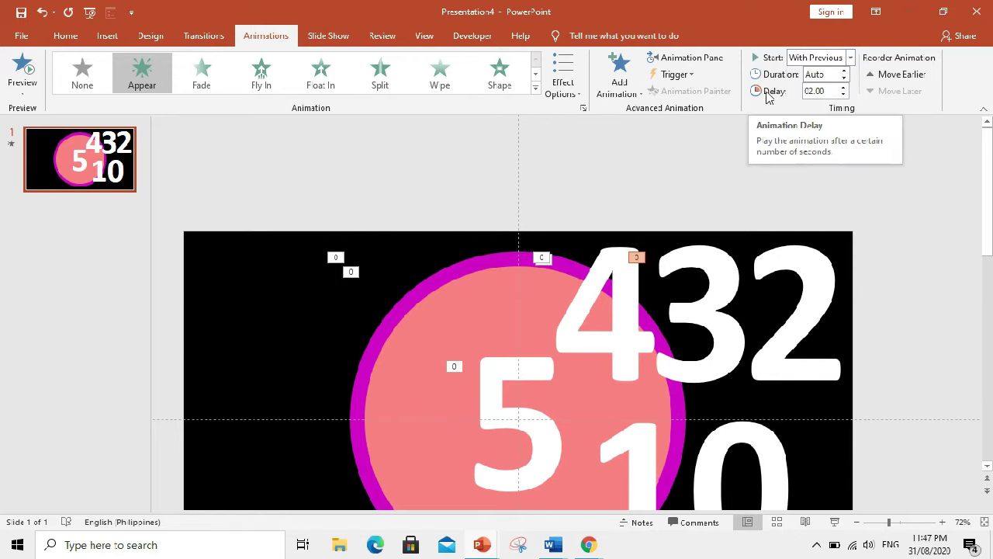
Add a Disappear exit to the 3, starting With Previous with a 03.00-second delay
click(618, 74)
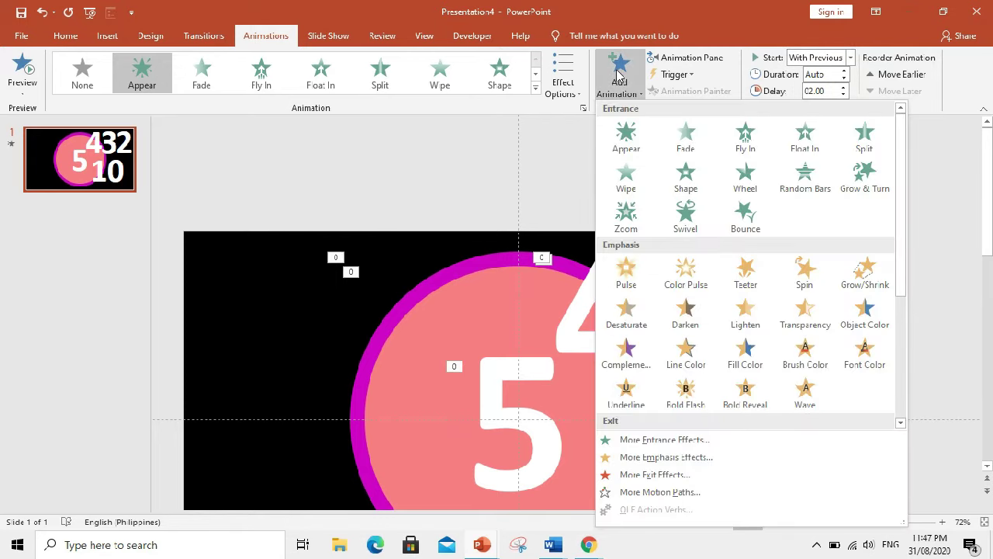
click(900, 424)
click(900, 424)
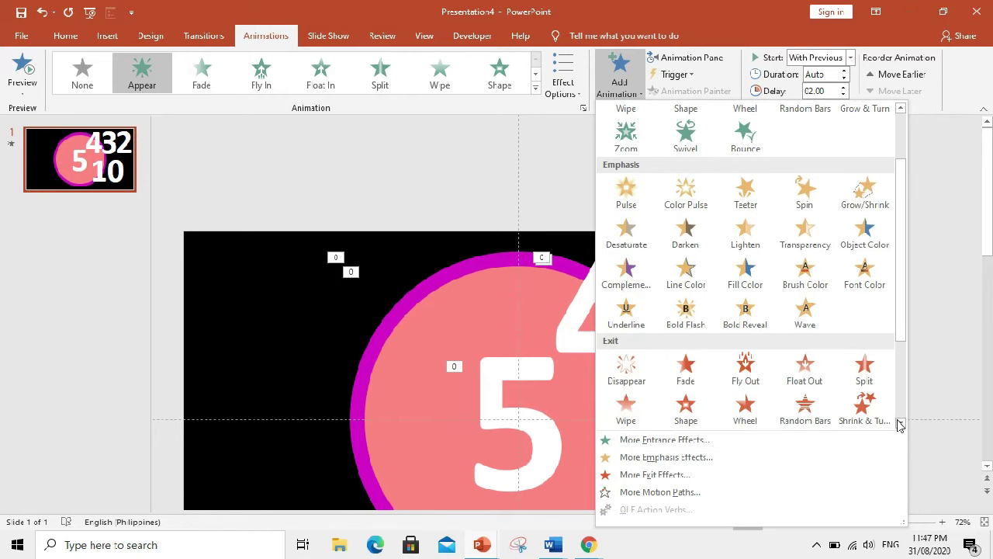
click(625, 371)
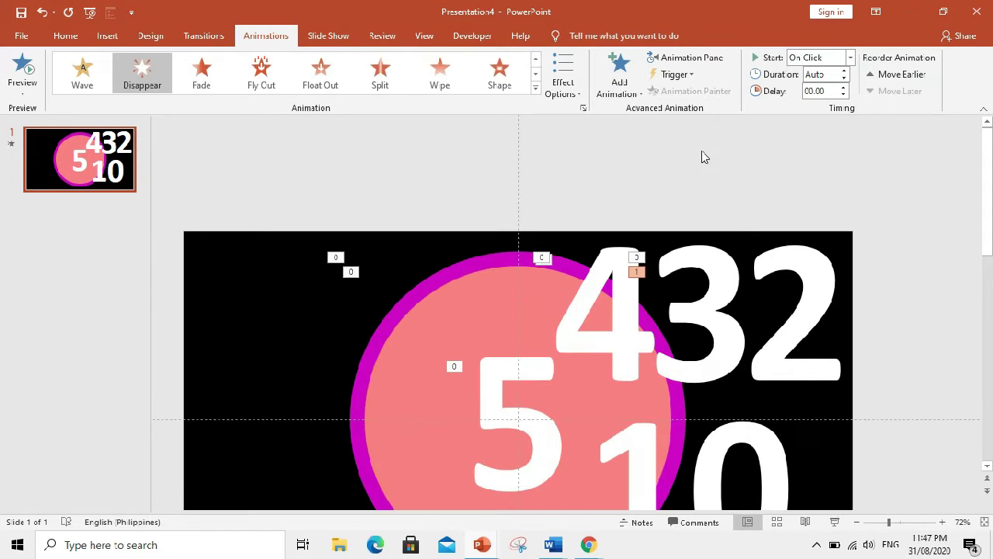
click(850, 57)
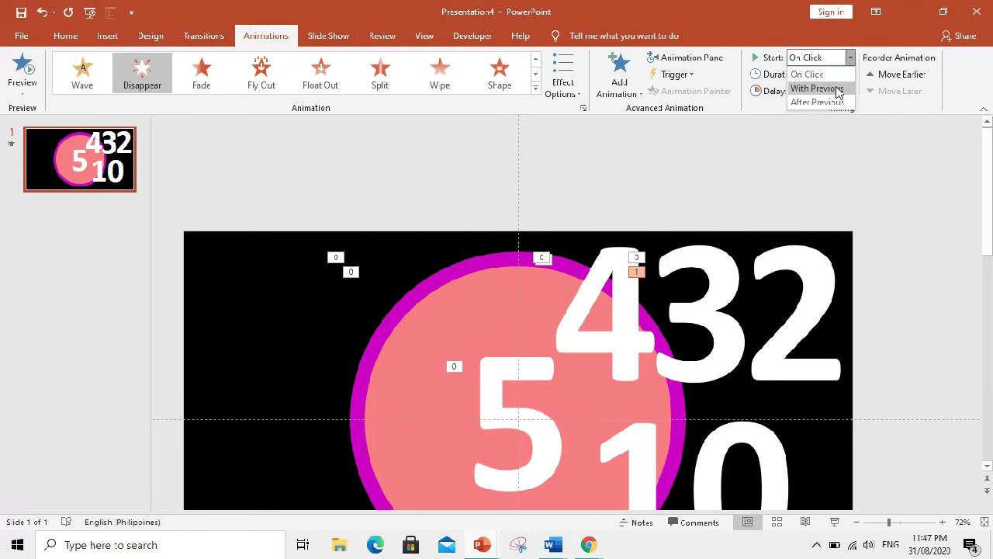
click(838, 89)
click(844, 88)
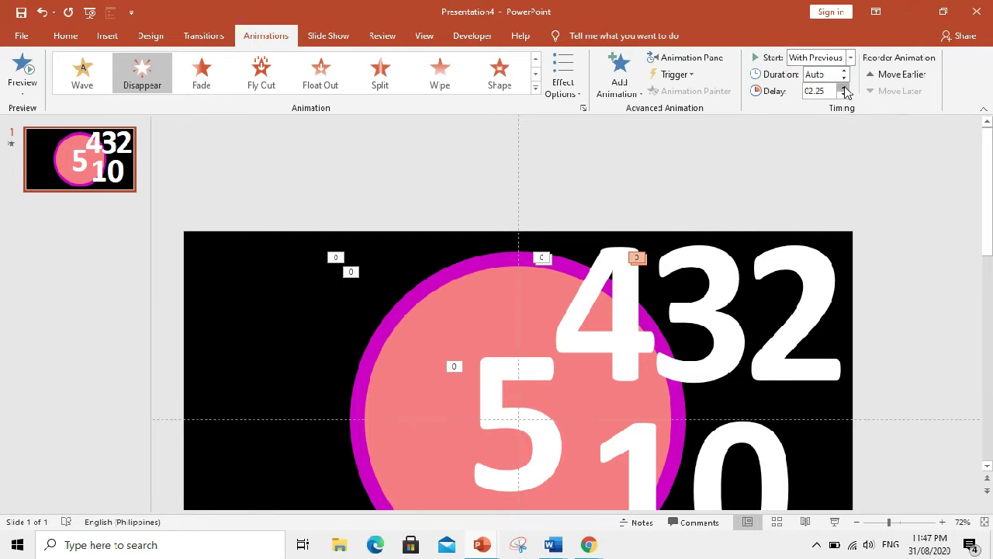
click(844, 87)
click(797, 269)
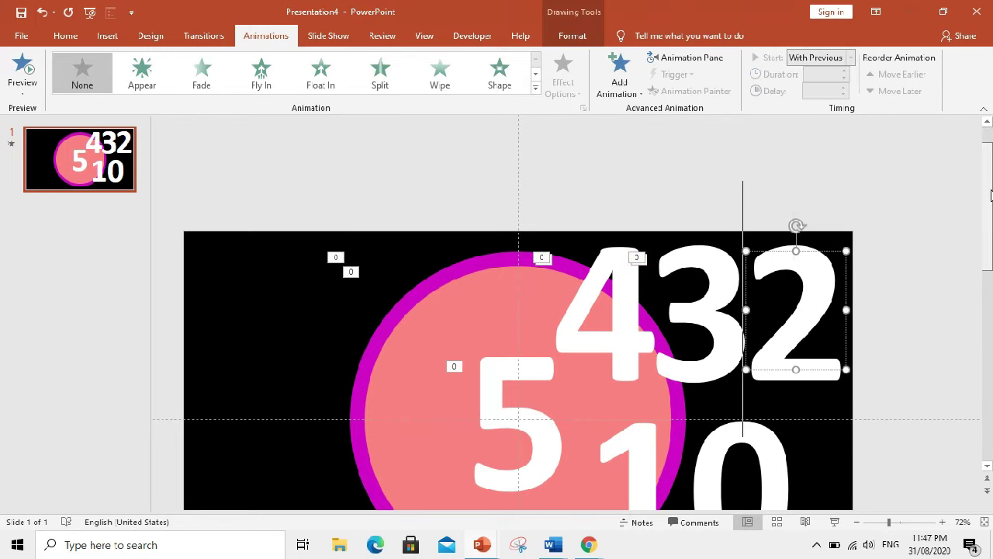
Give the 2 an Appear entrance starting With Previous at 03.00 seconds
drag(990, 194, 990, 244)
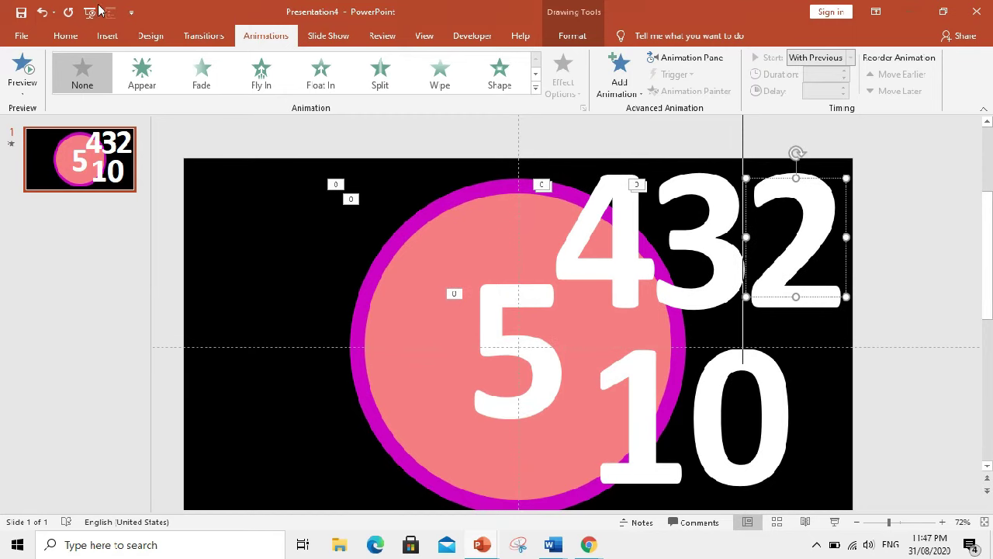
click(142, 71)
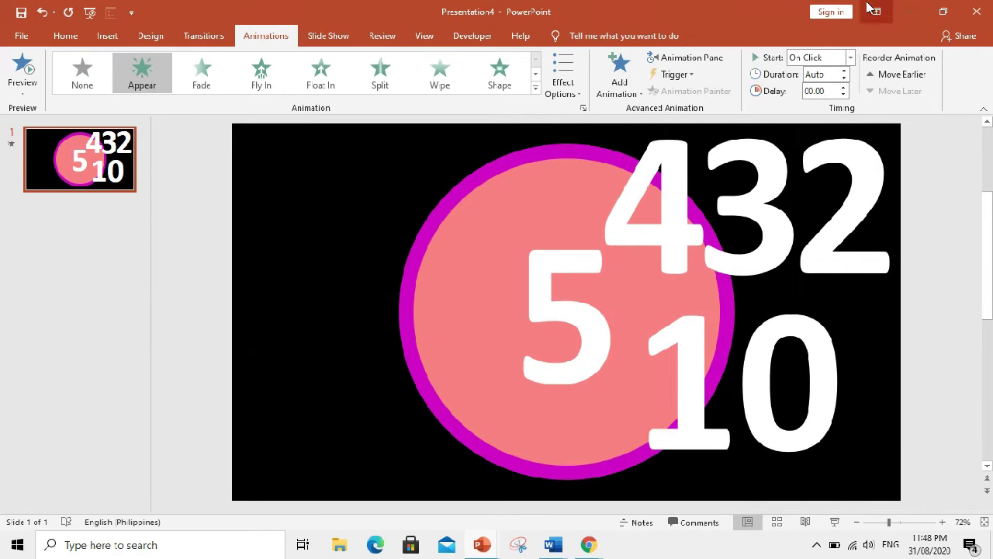
click(850, 58)
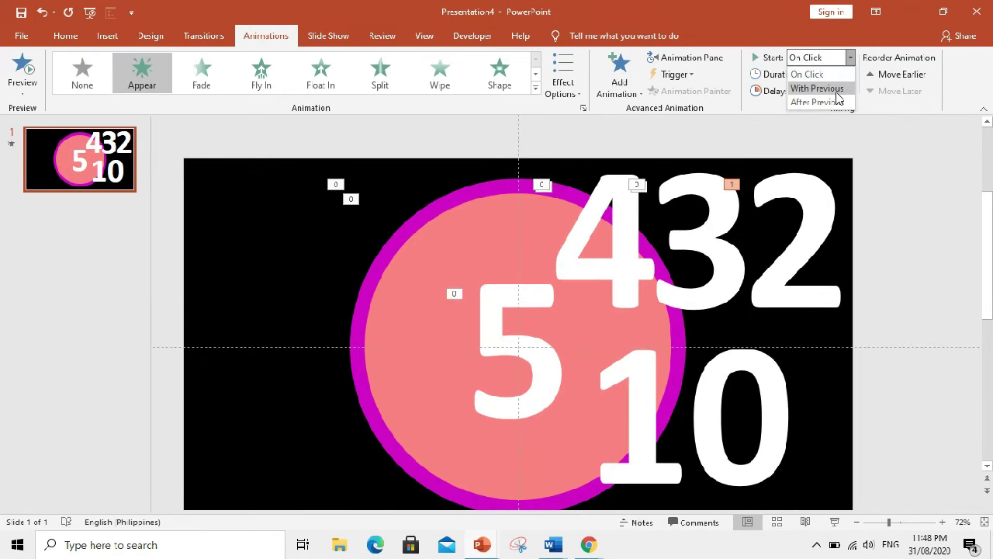
click(817, 88)
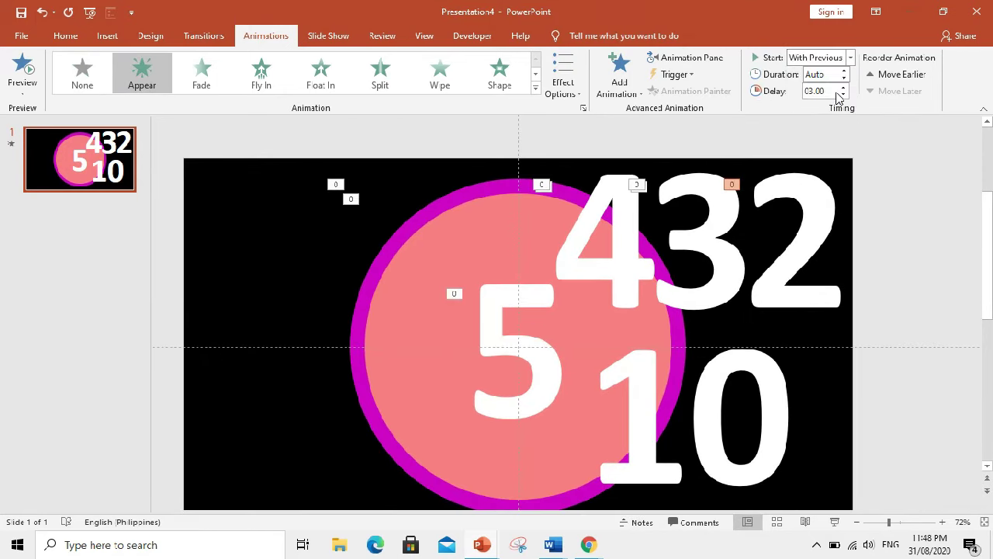
Add a Disappear exit to the 2, starting With Previous with a 04.00-second delay
click(621, 89)
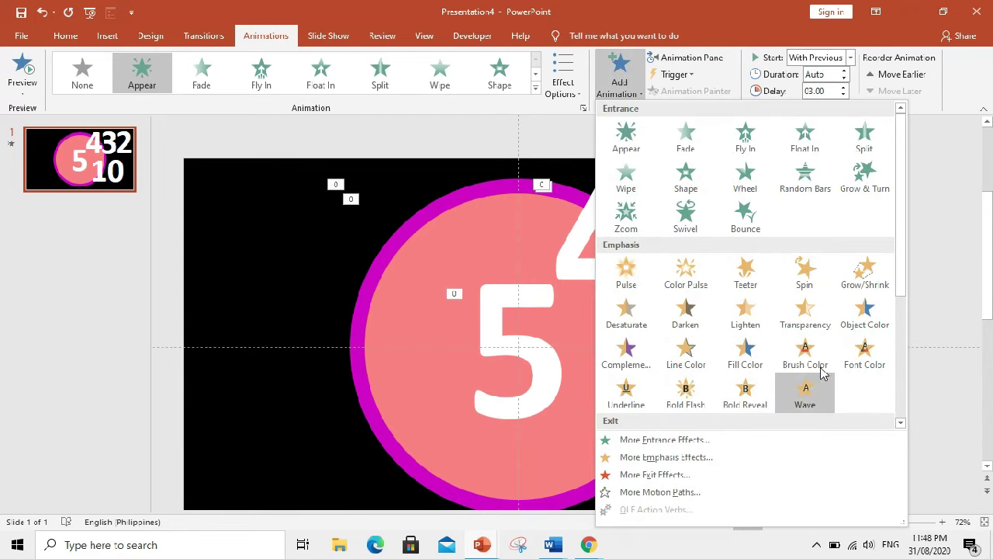
click(903, 388)
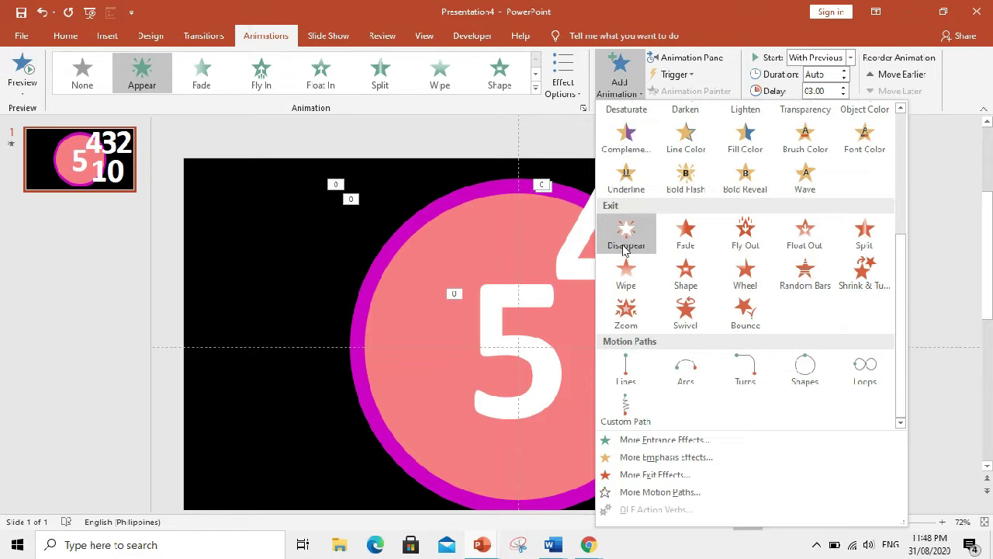
click(625, 246)
click(850, 57)
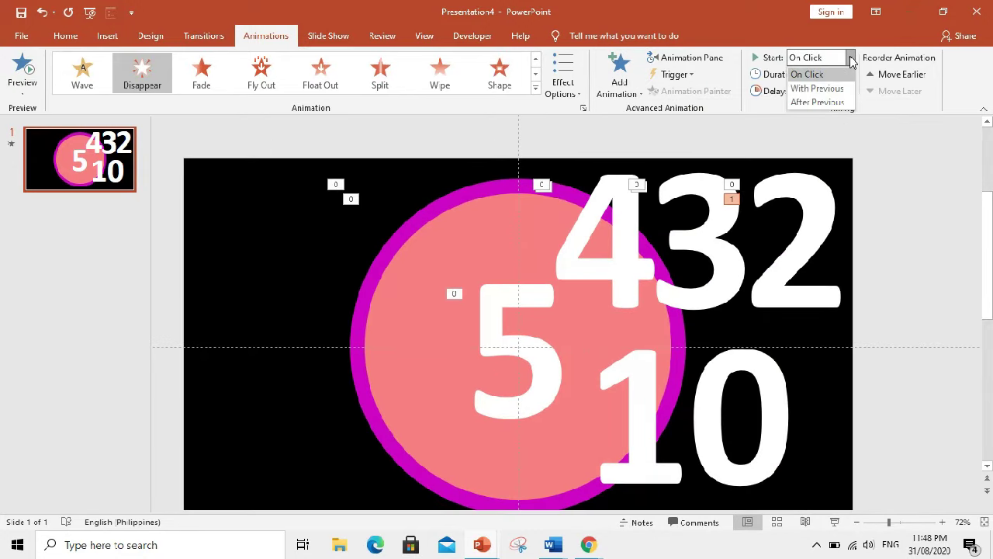
click(817, 89)
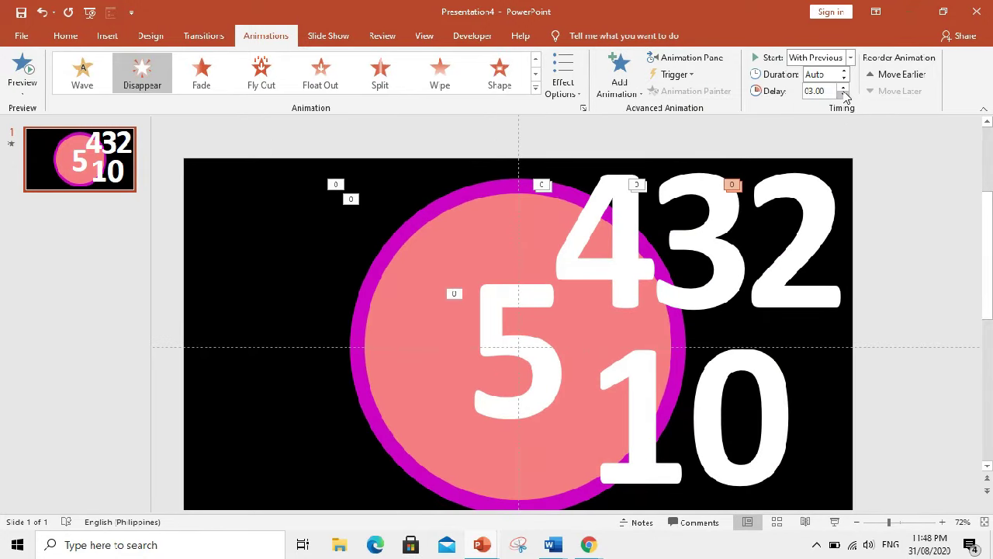
click(843, 87)
click(650, 401)
scroll(649, 401, down, 3)
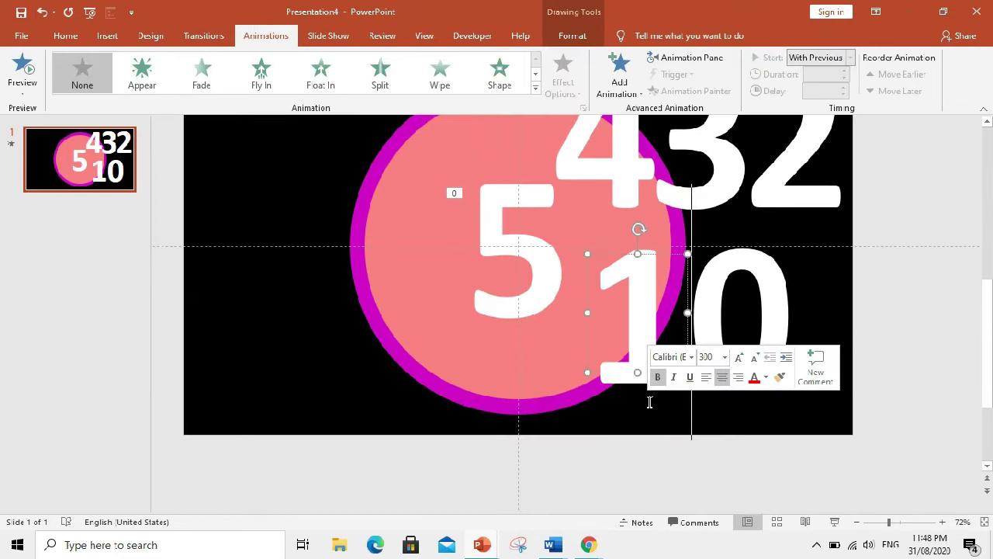
Give the 1 an Appear entrance starting With Previous at 04.00 seconds
click(142, 74)
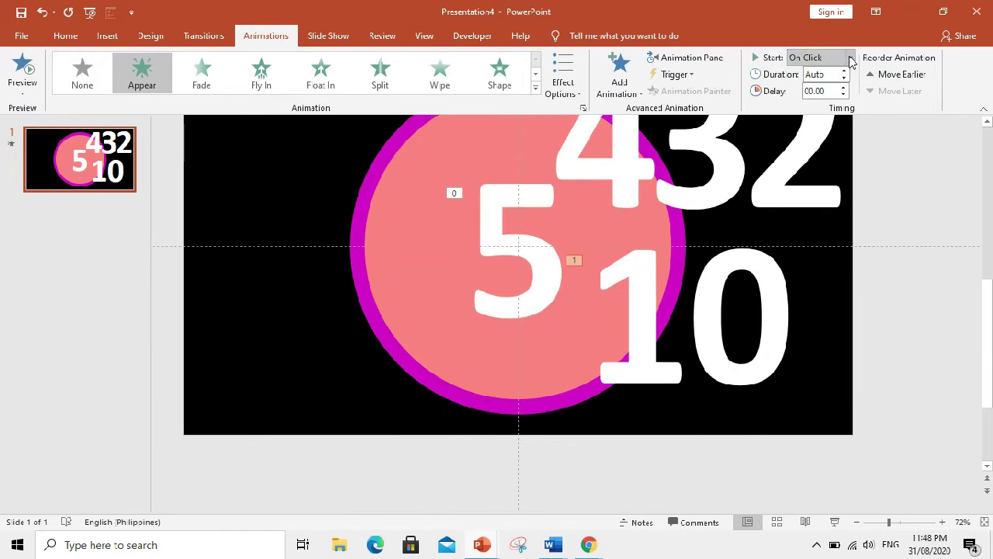
click(850, 58)
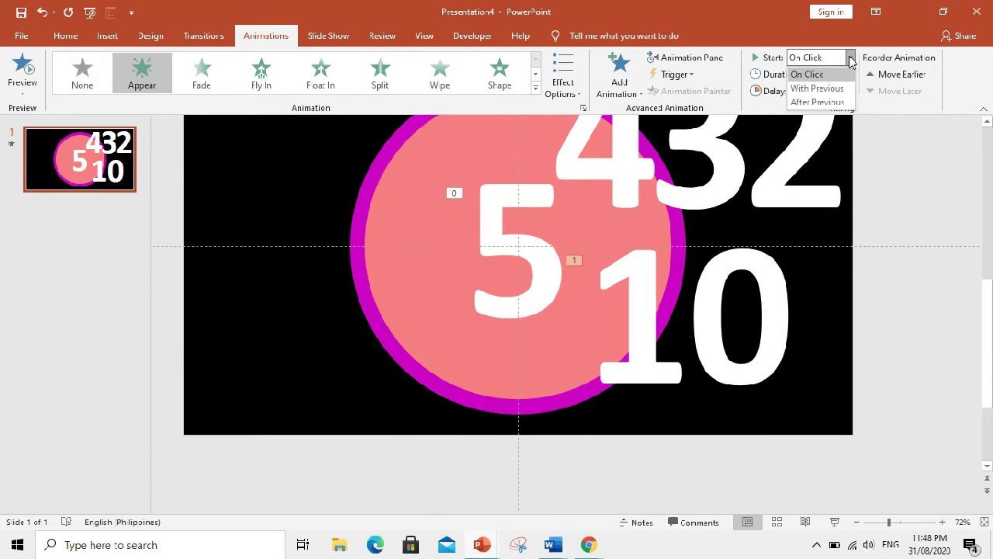
click(822, 88)
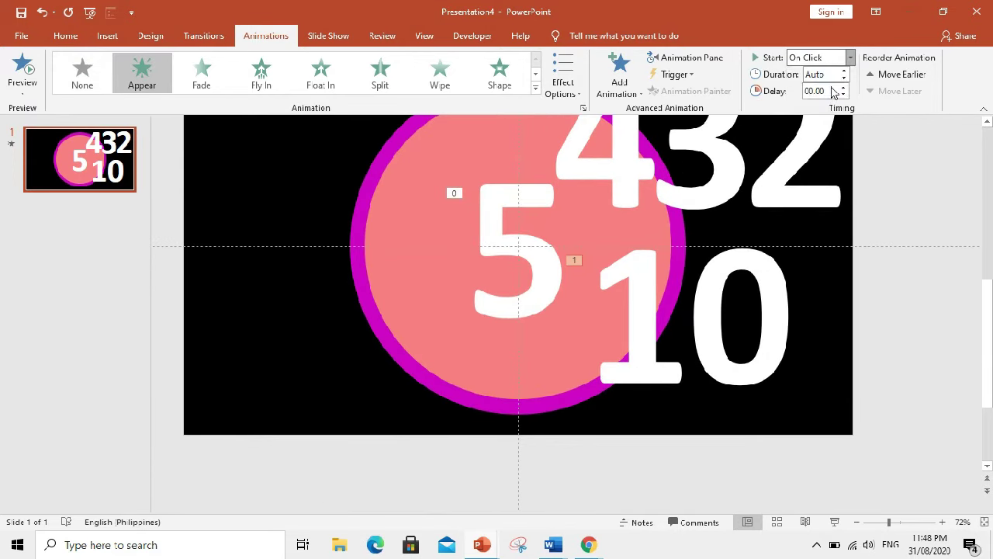
Add a Disappear exit to the 1, starting With Previous with a 04.75-second delay
click(618, 78)
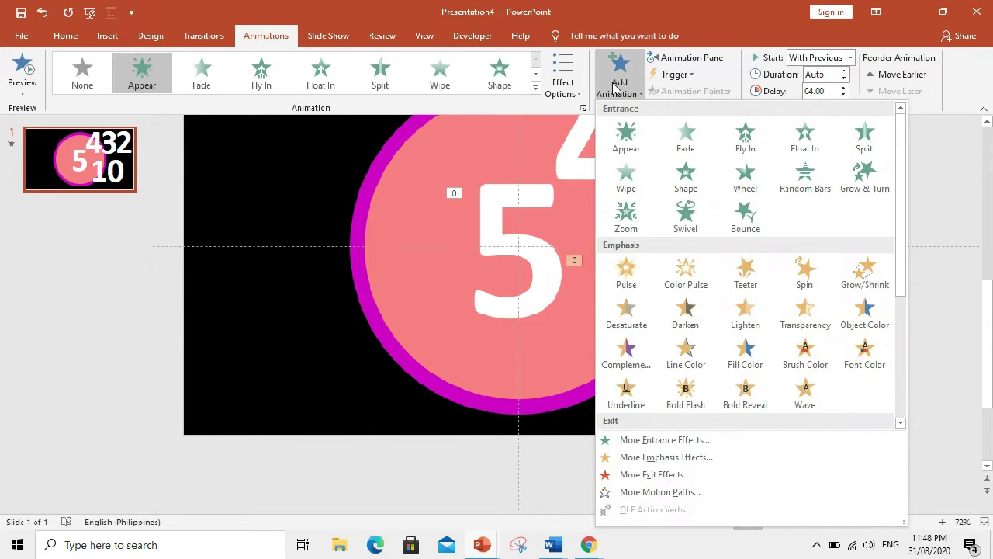
click(900, 413)
click(617, 239)
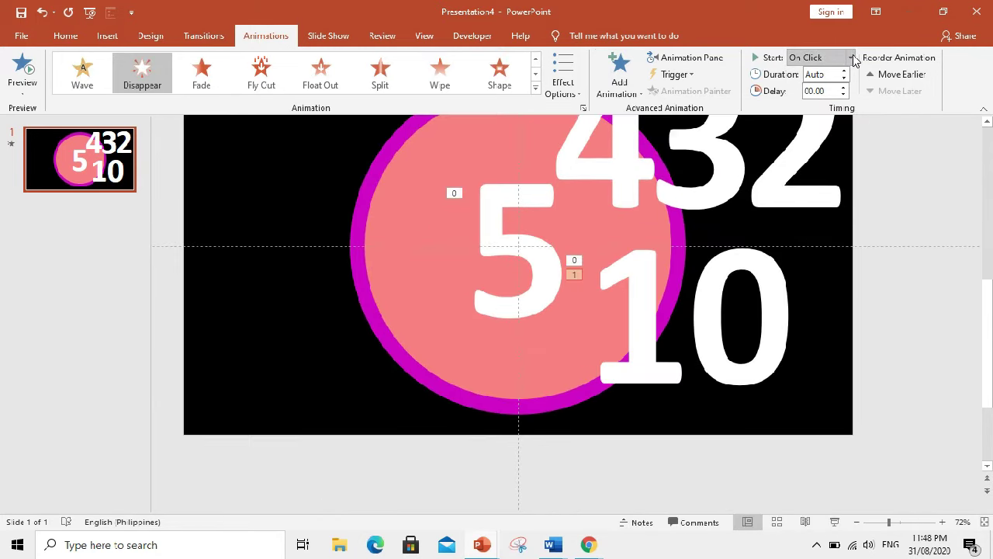
click(851, 58)
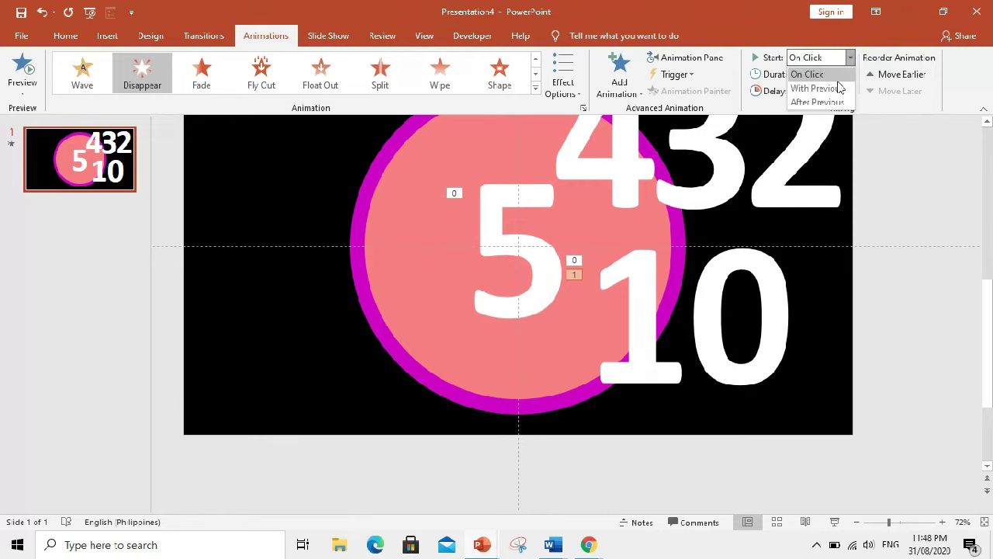
click(814, 88)
click(845, 87)
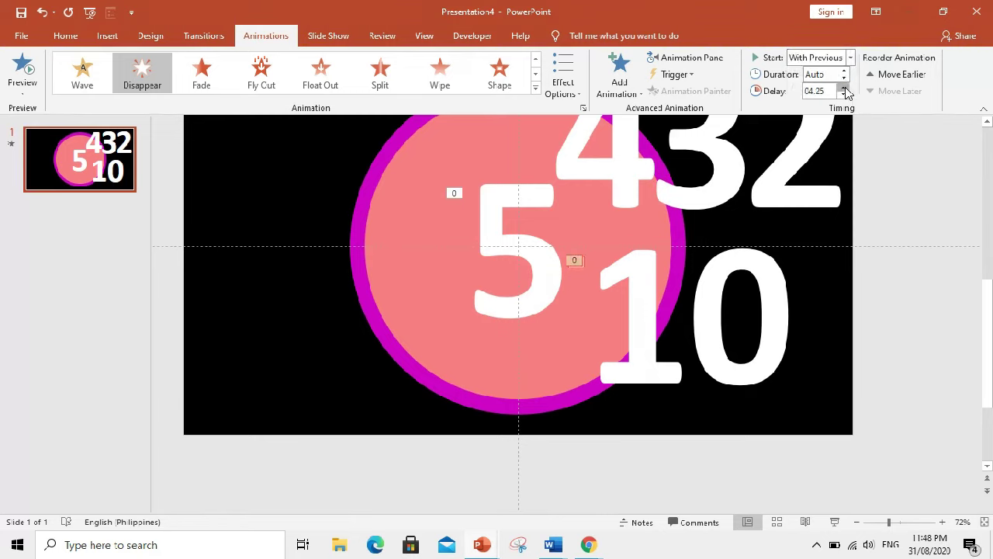
click(844, 88)
click(844, 87)
click(757, 271)
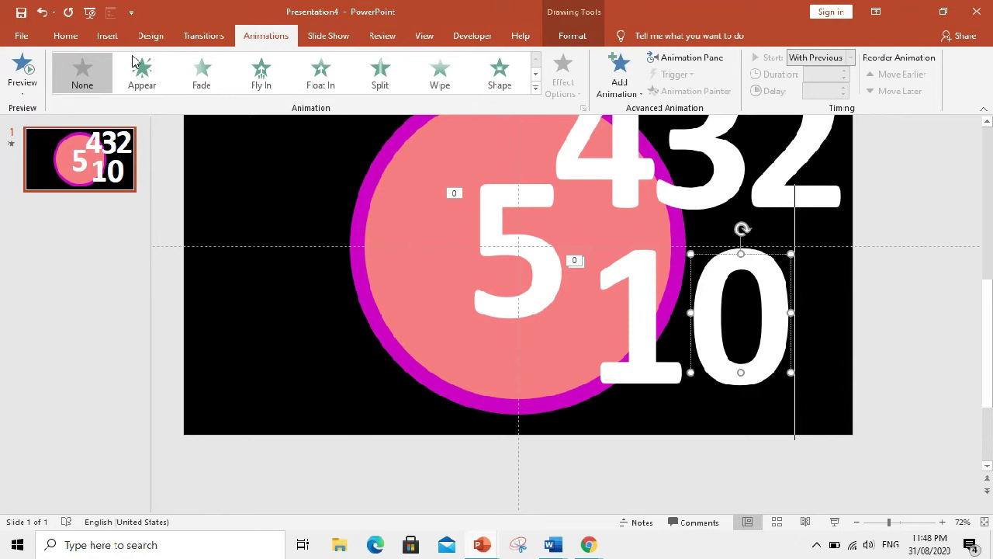
Give the 0 an Appear entrance starting With Previous at 05.00 seconds
click(142, 78)
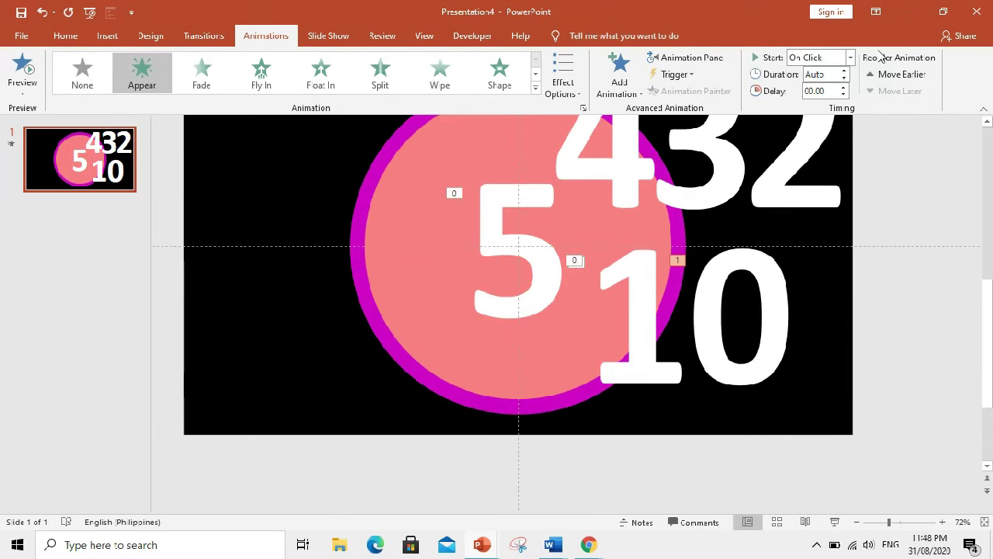
click(850, 57)
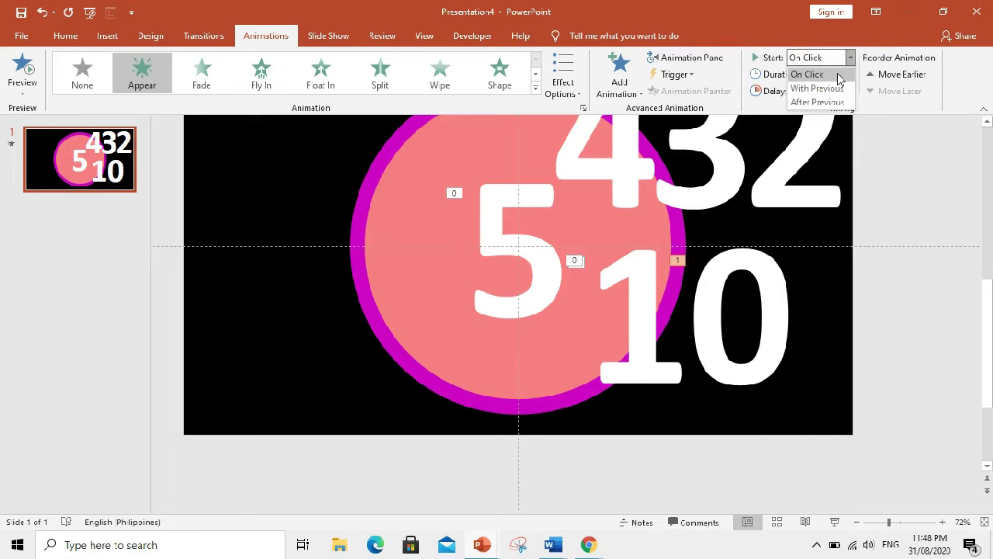
click(817, 88)
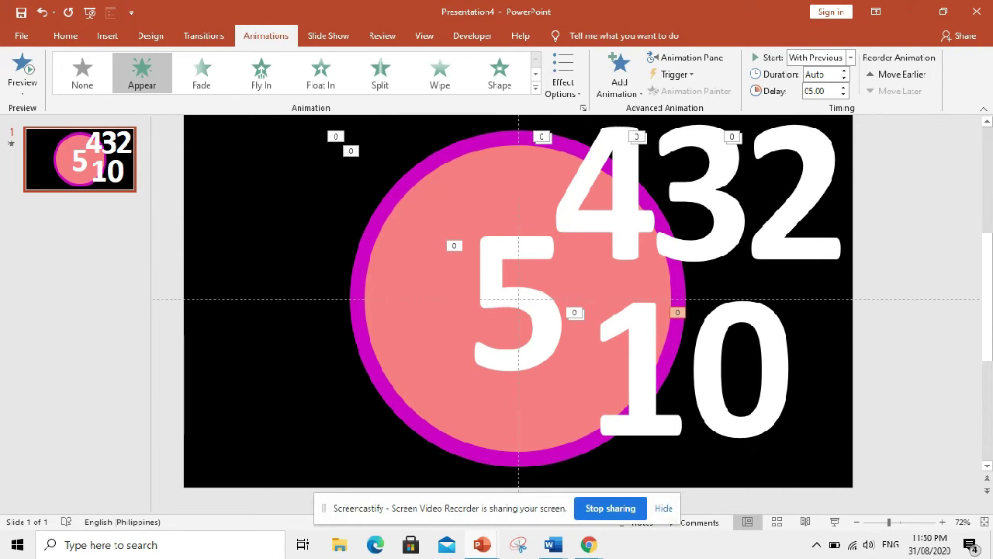
Centre the 4 horizontally and vertically on the slide
click(613, 143)
scroll(605, 222, up, 2)
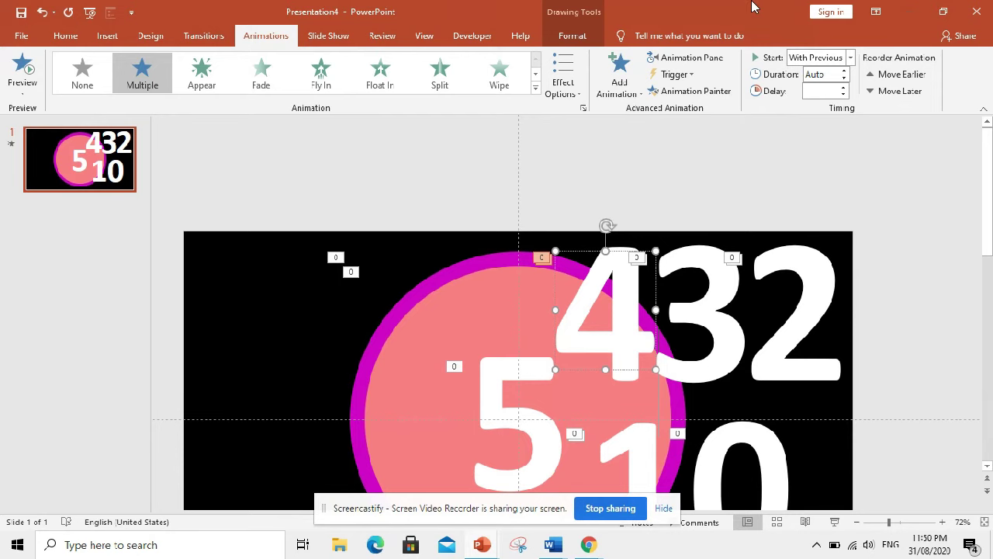
click(574, 37)
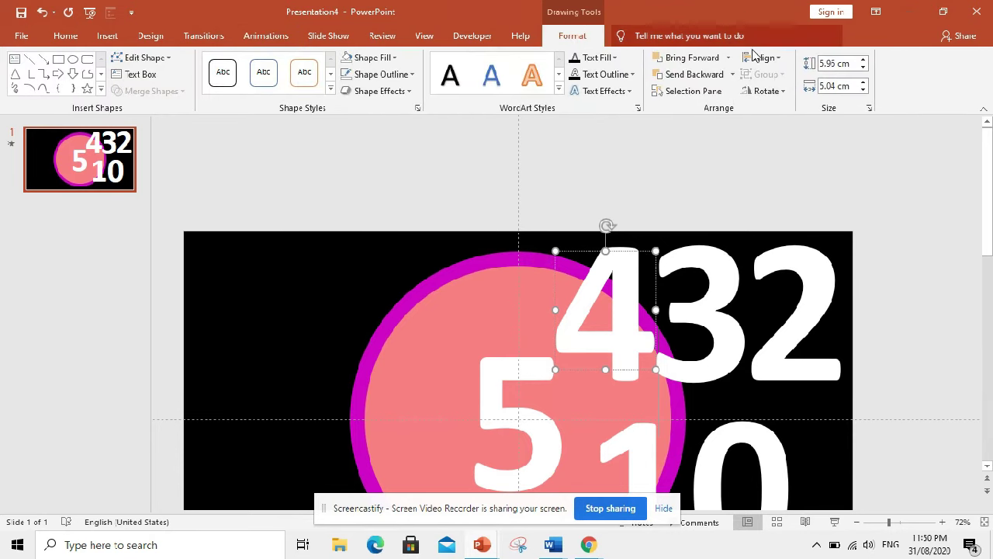
click(779, 59)
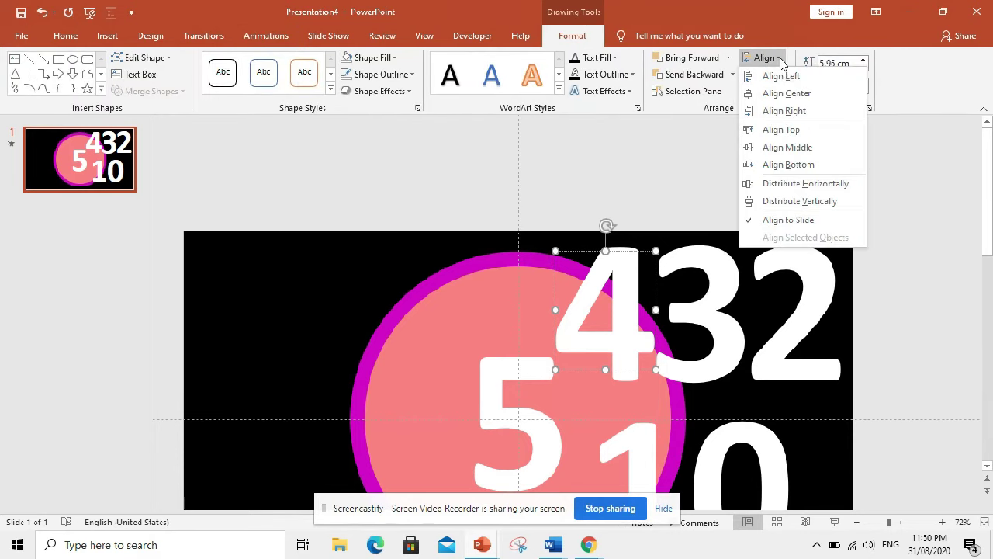
click(787, 93)
click(772, 59)
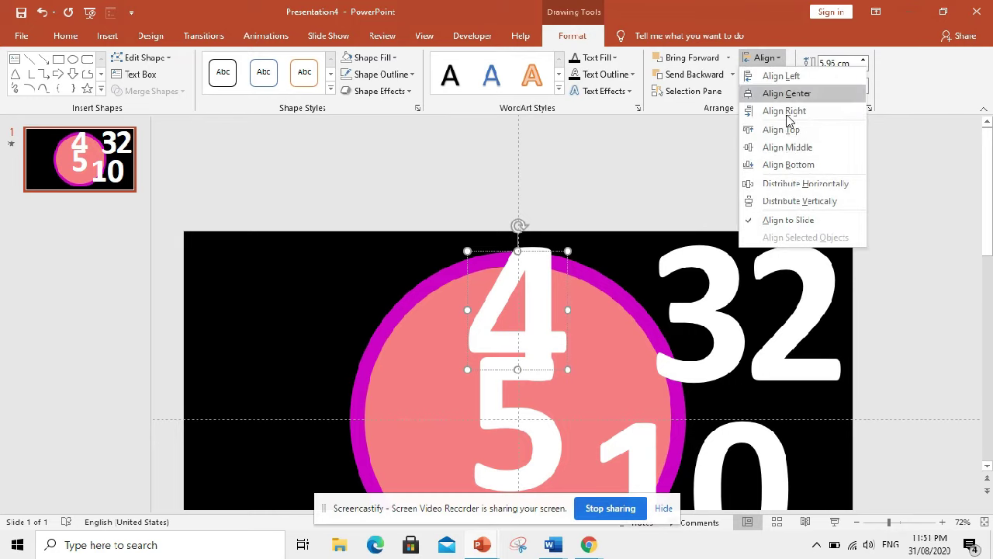
click(793, 147)
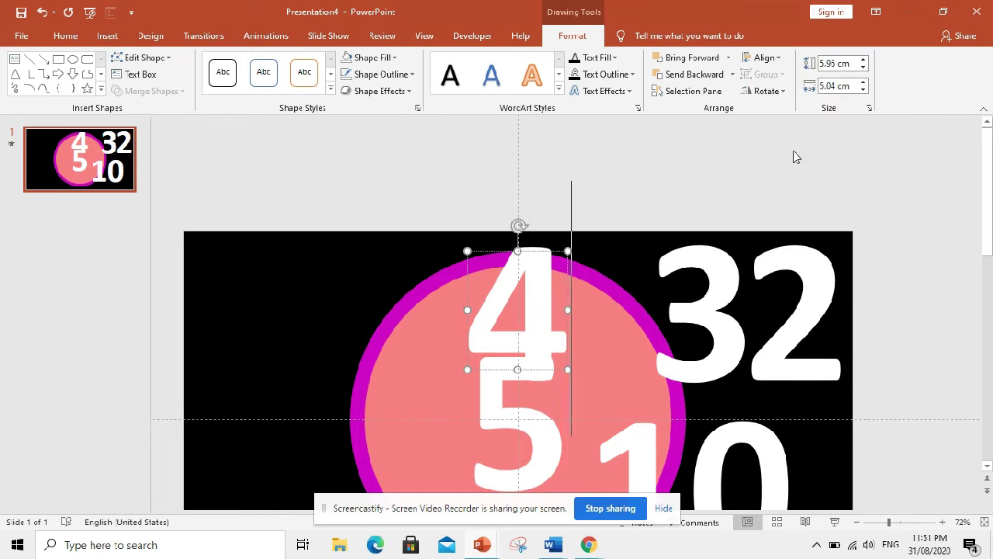
Centre the 3 horizontally and vertically on the slide
click(725, 264)
scroll(649, 356, down, 1)
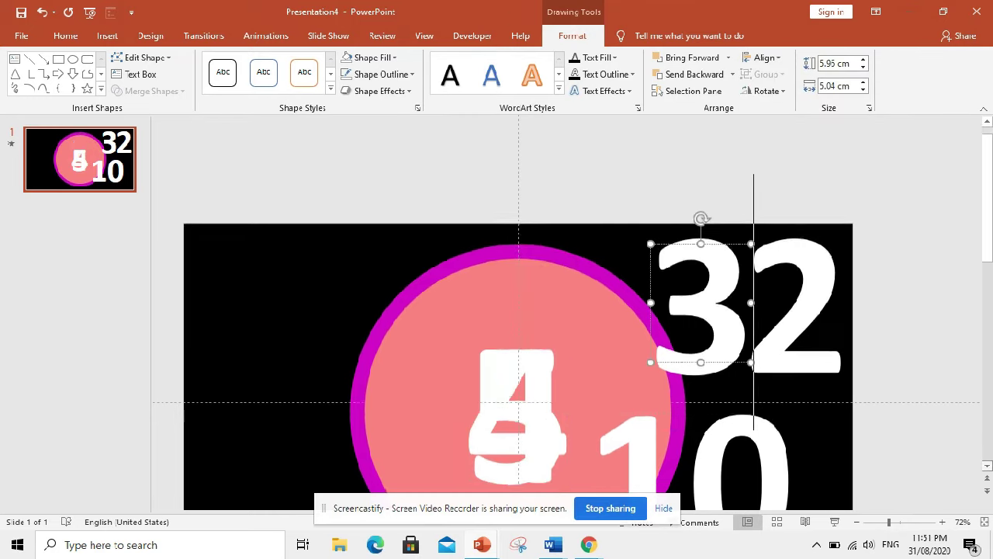
scroll(650, 357, down, 2)
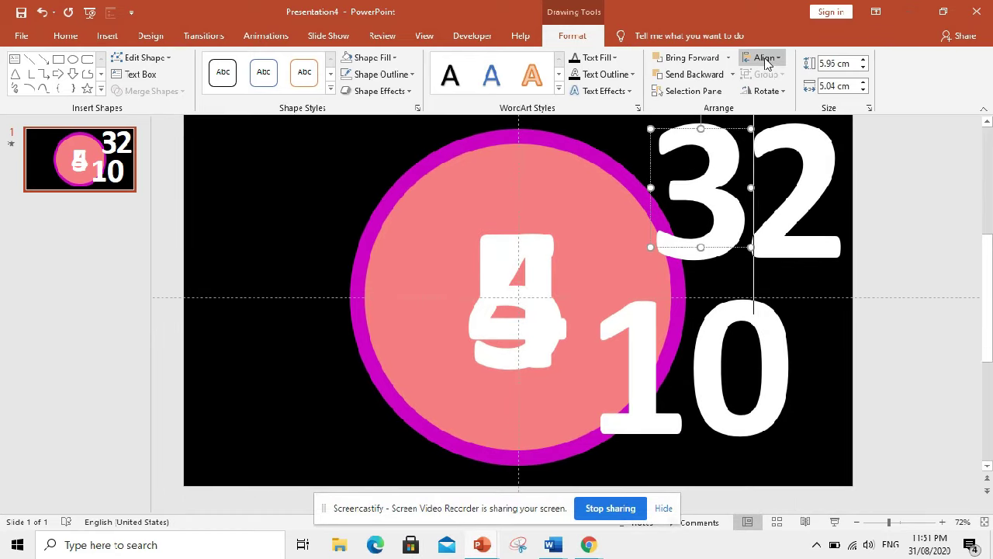
click(765, 60)
click(786, 93)
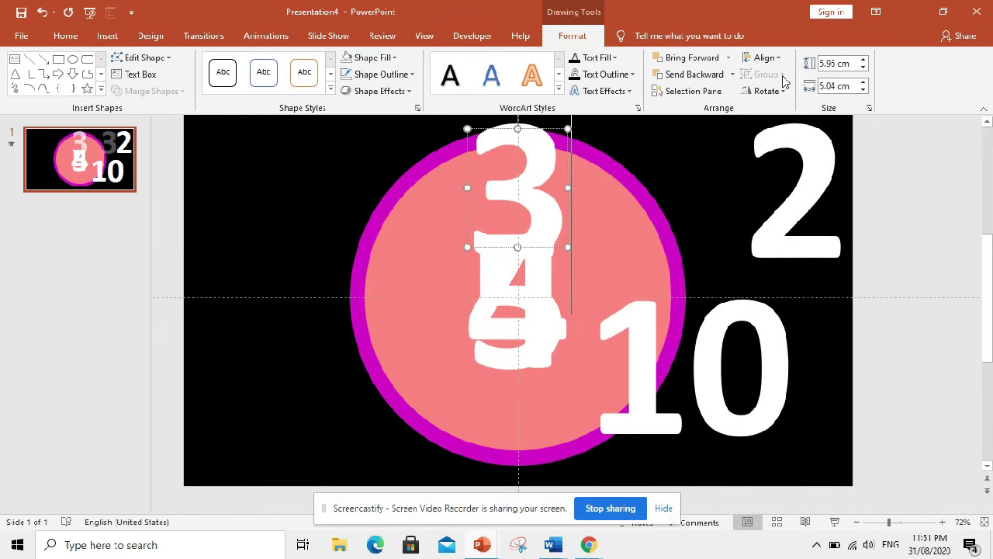
click(765, 59)
click(793, 148)
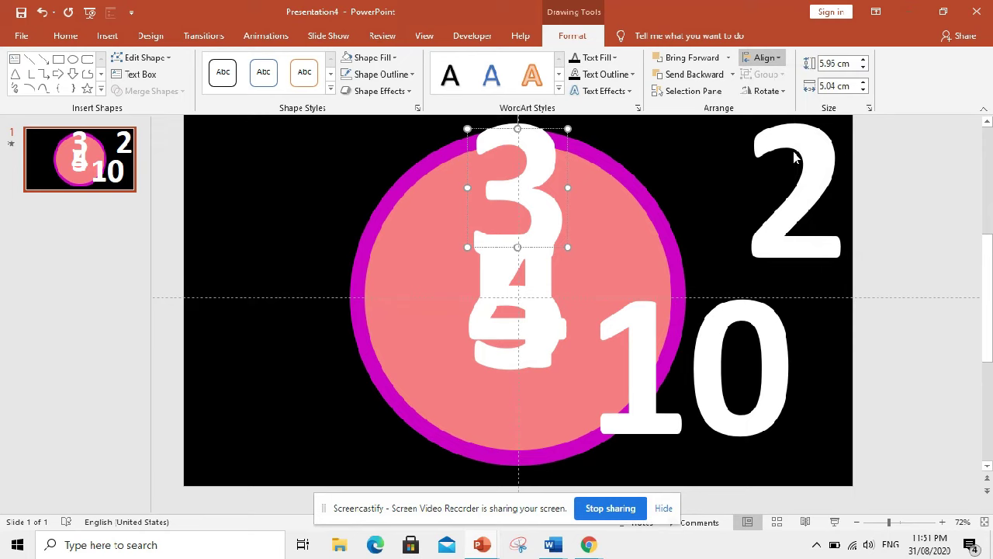
Centre the 2 horizontally and vertically on the slide
click(794, 160)
scroll(794, 163, up, 2)
click(776, 62)
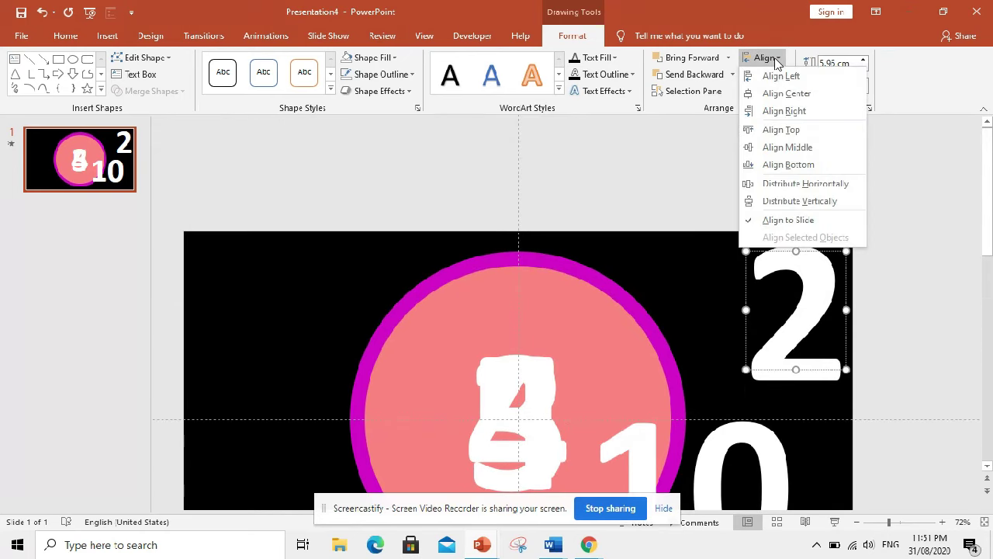
click(786, 93)
click(782, 91)
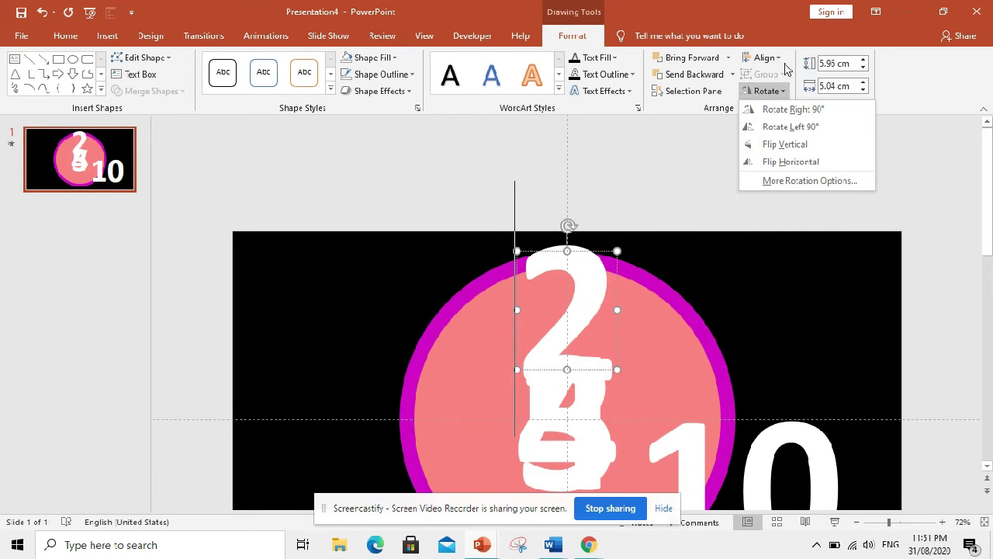
click(778, 59)
click(802, 149)
scroll(802, 149, down, 2)
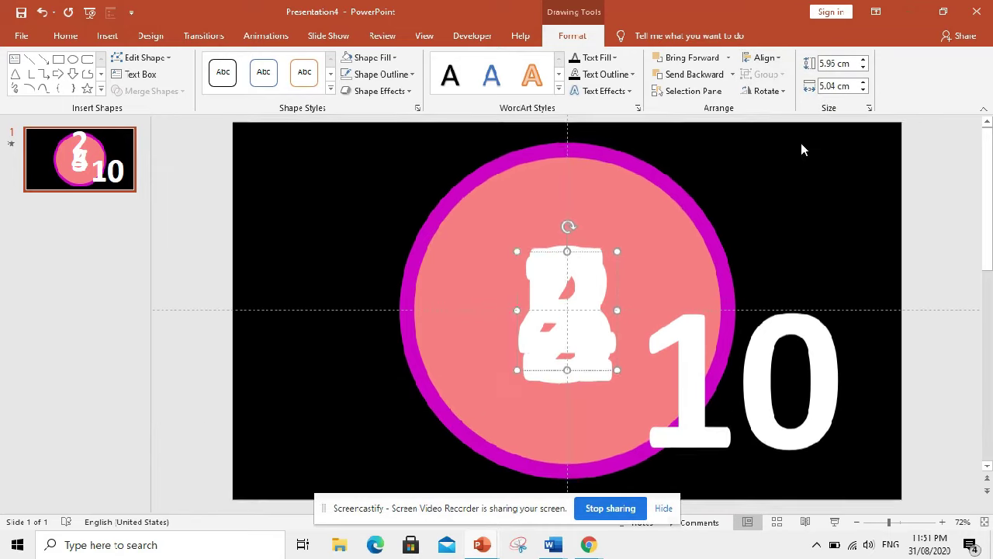
Centre the 1 horizontally and vertically on the slide
click(706, 333)
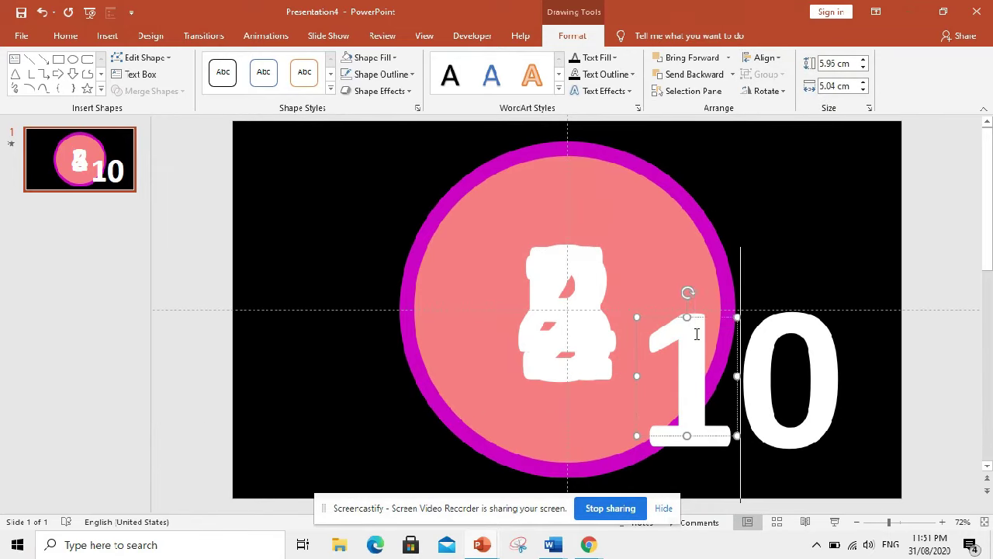
click(772, 62)
click(785, 95)
click(765, 58)
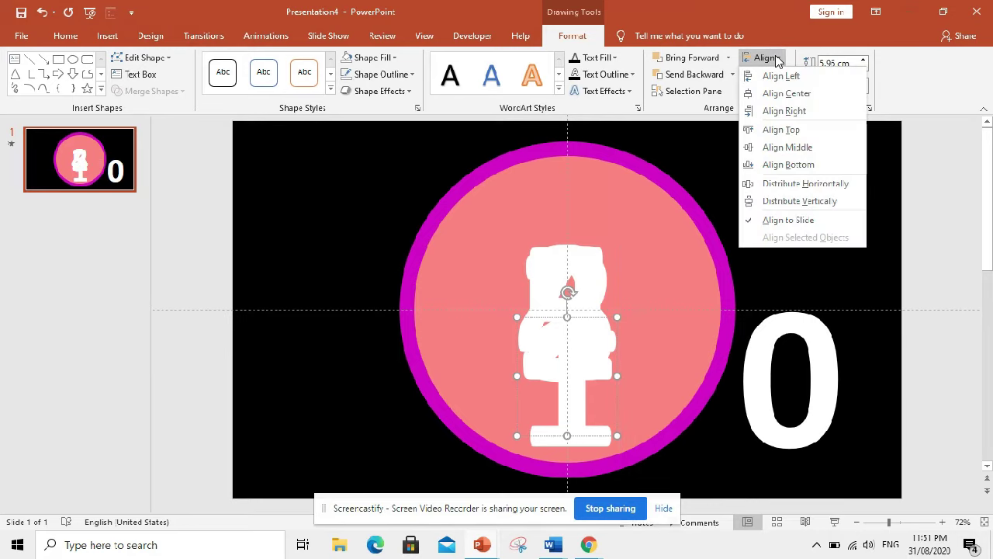
click(804, 147)
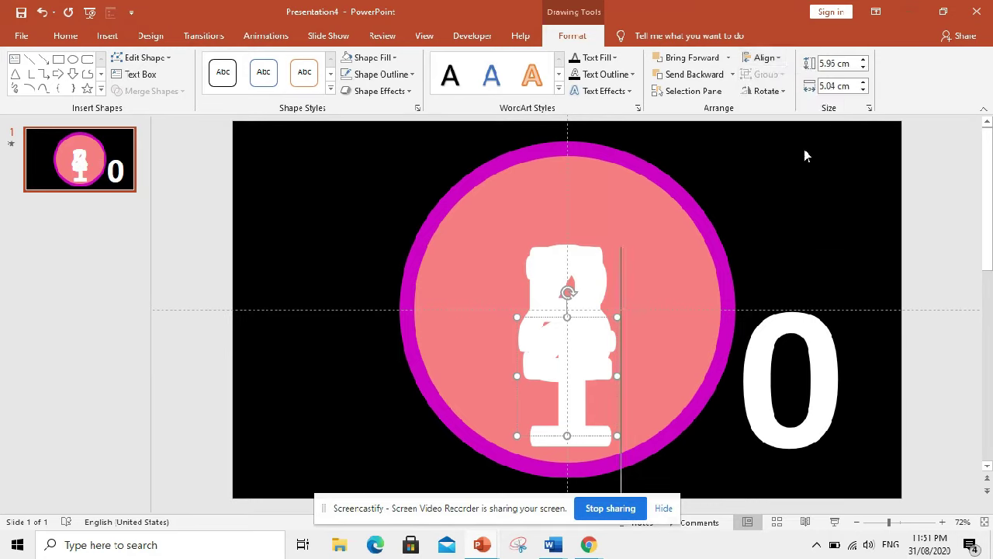
Centre the 0 horizontally and vertically on the slide
click(799, 327)
click(765, 58)
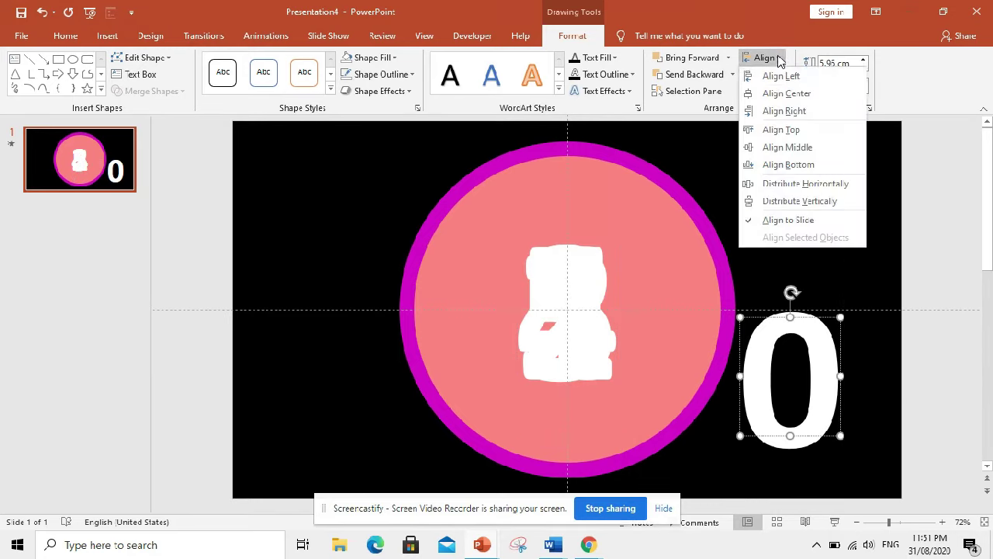
click(784, 95)
click(765, 58)
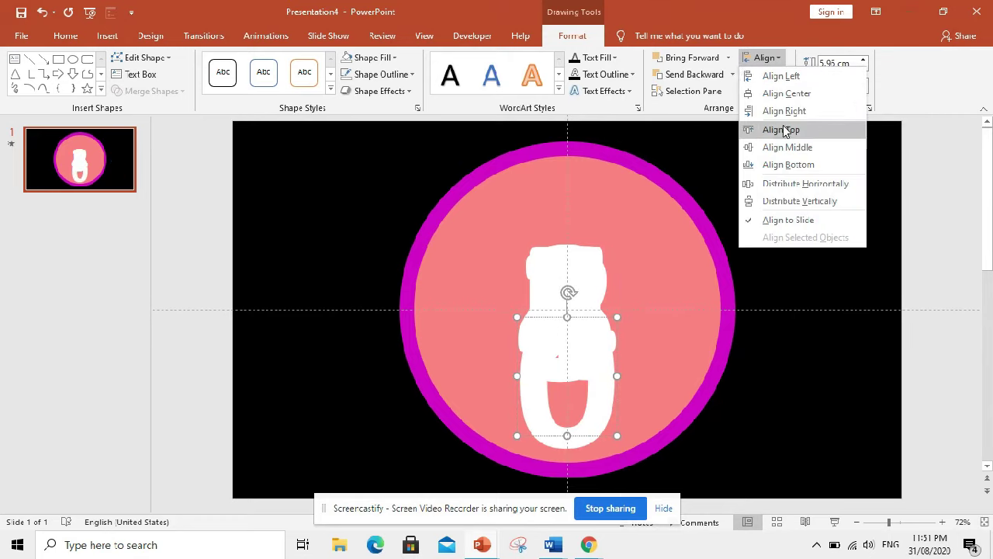
click(789, 148)
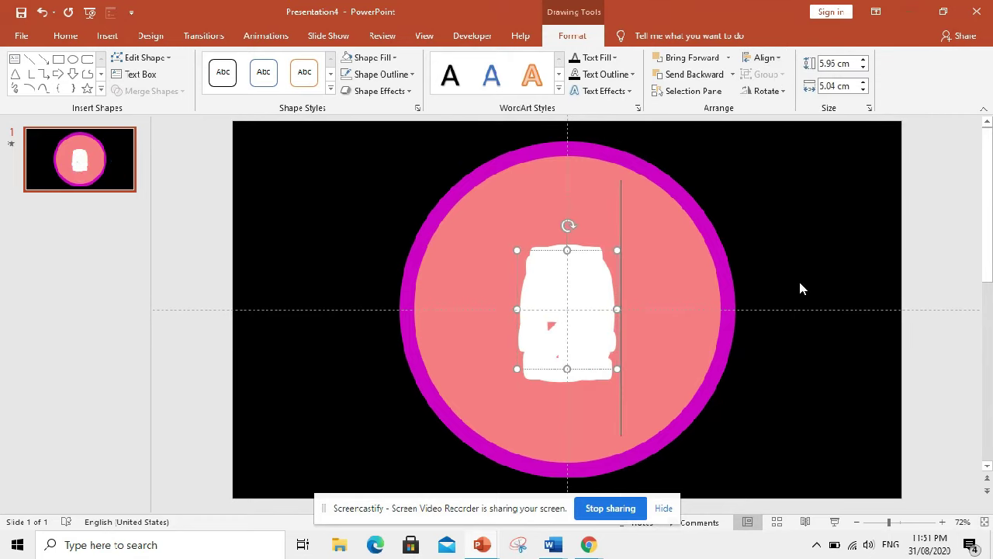
click(666, 510)
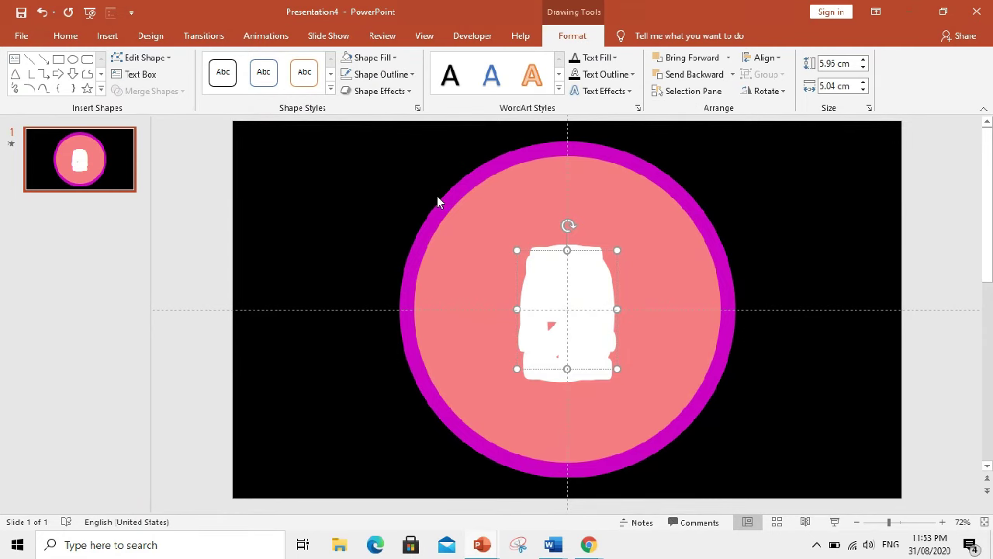
Show the Animation Pane and set Oval 1's Wheel animation sound to Chime
click(255, 39)
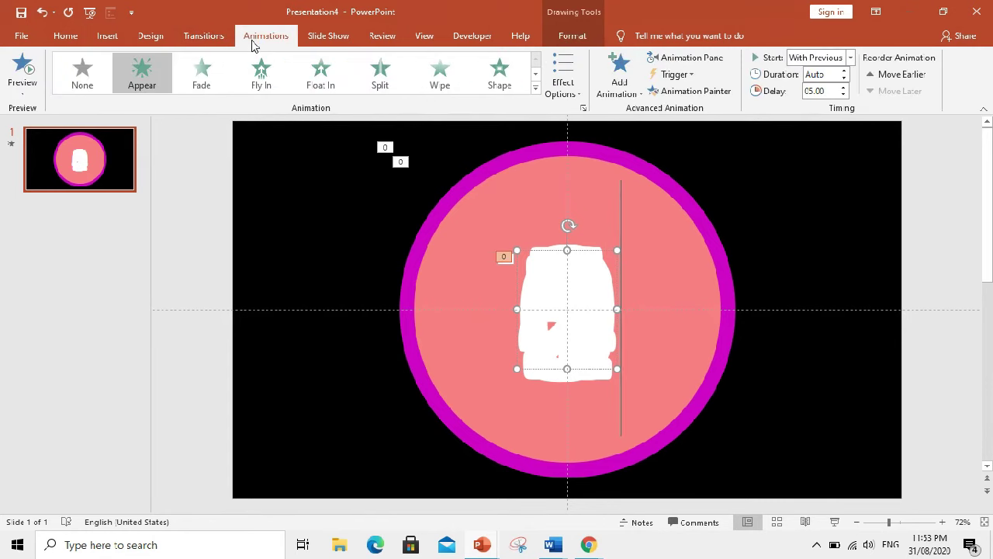
click(711, 66)
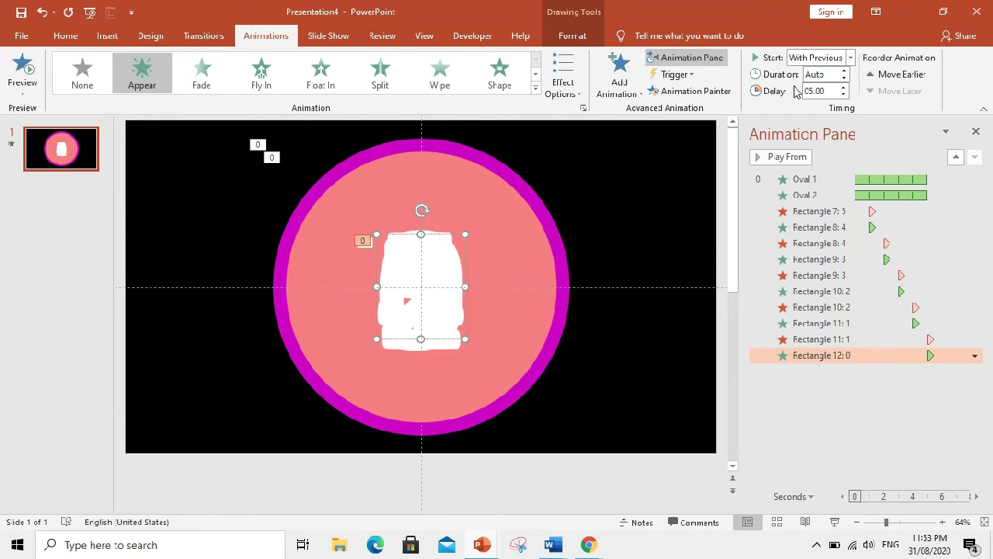
click(974, 180)
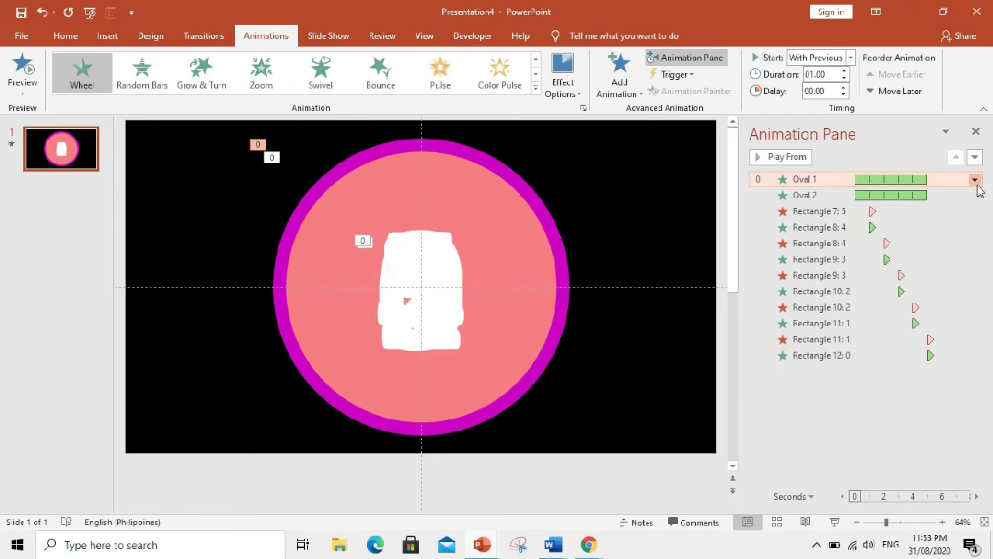
click(974, 180)
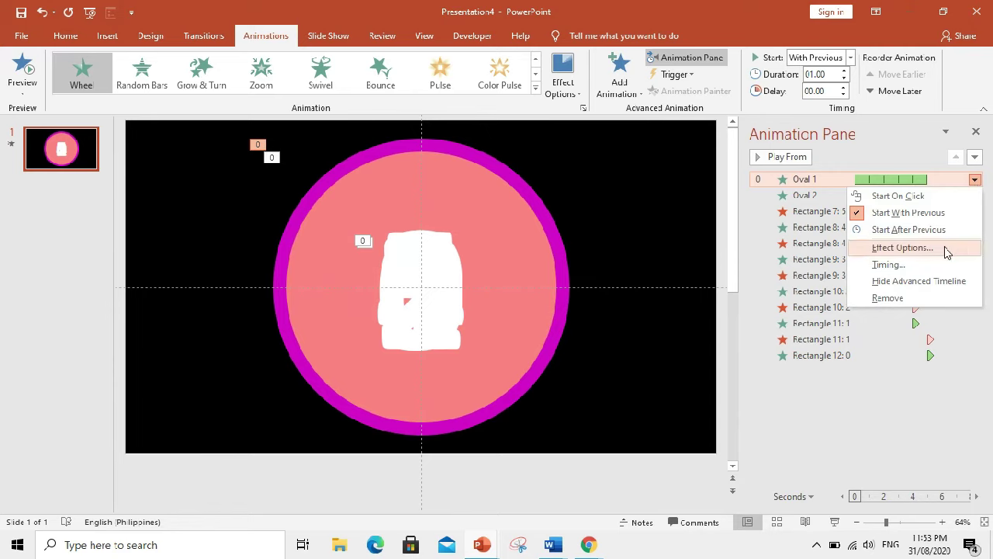
click(902, 248)
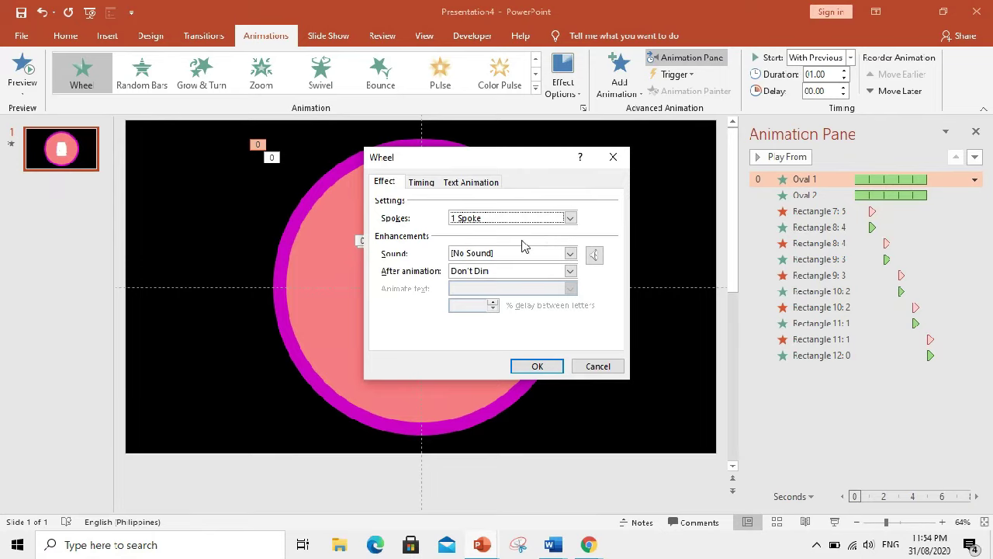
click(570, 256)
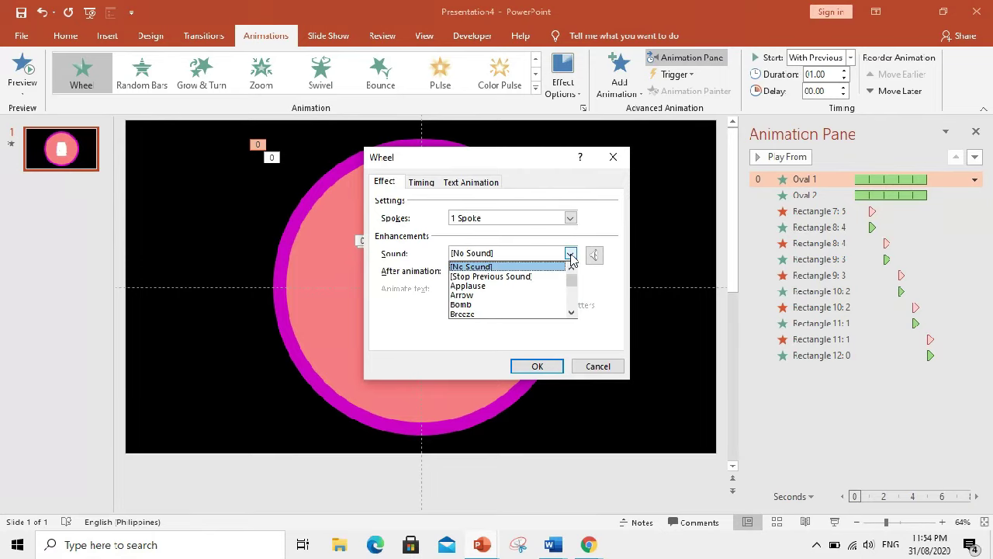
click(571, 312)
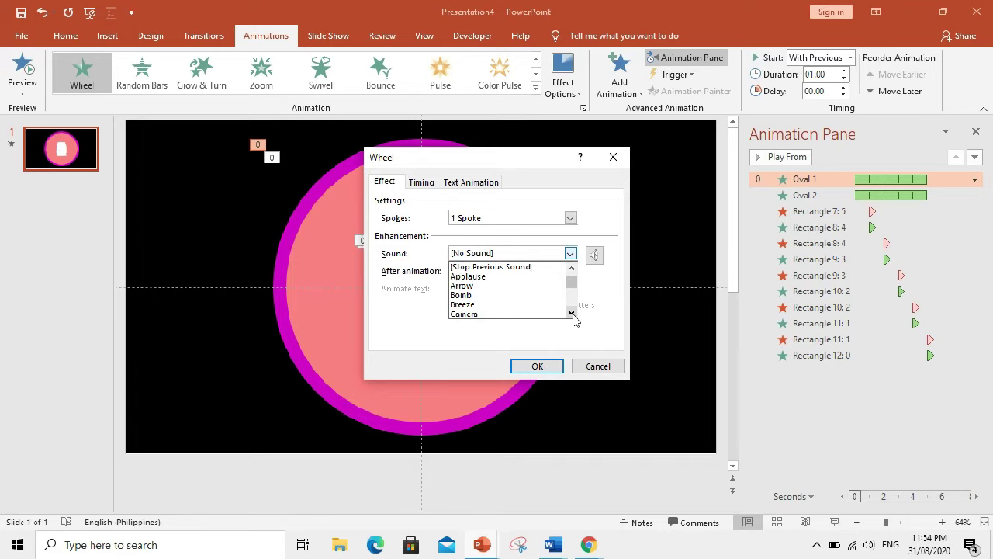
click(572, 313)
click(572, 312)
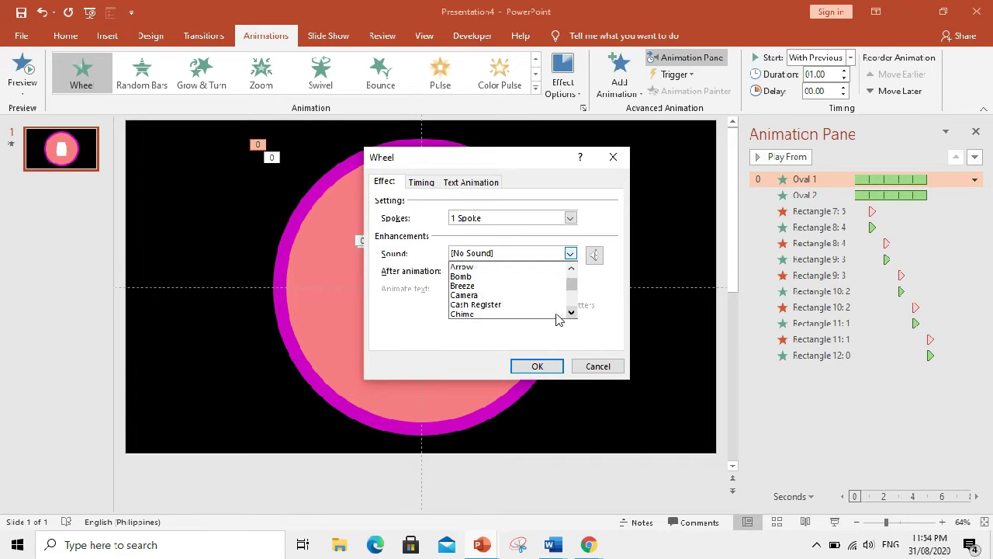
click(540, 313)
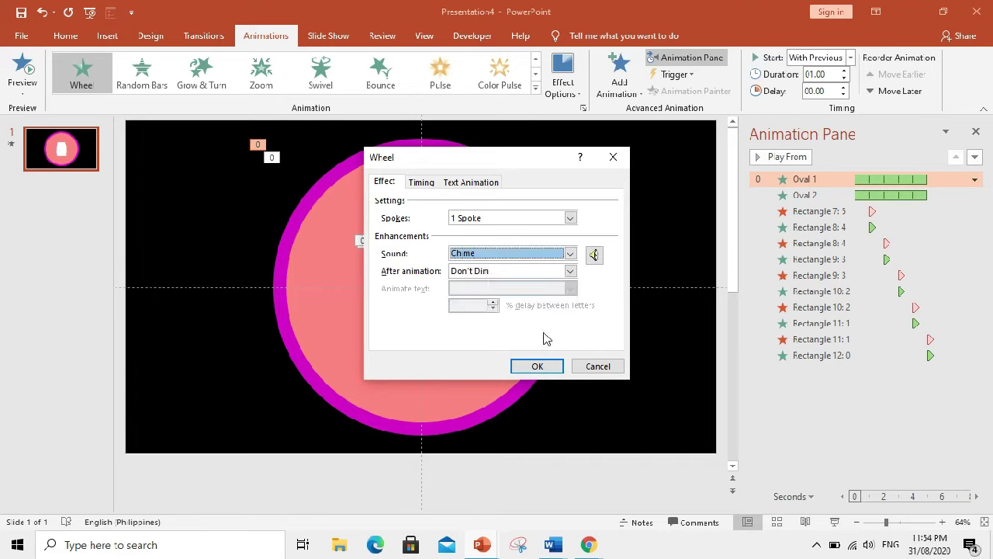
click(538, 367)
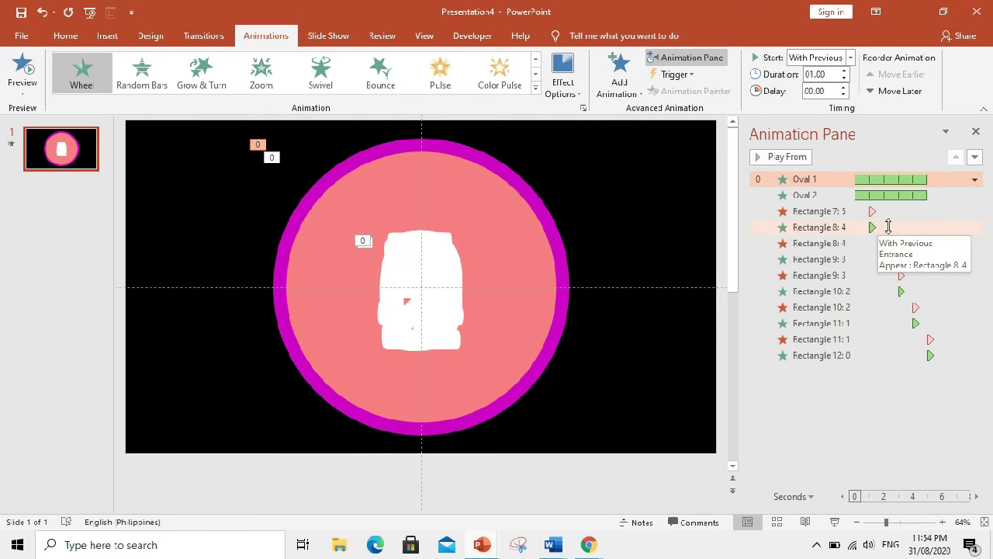
Set the Rectangle 8: 4 animation's sound to Chime
click(888, 227)
click(974, 227)
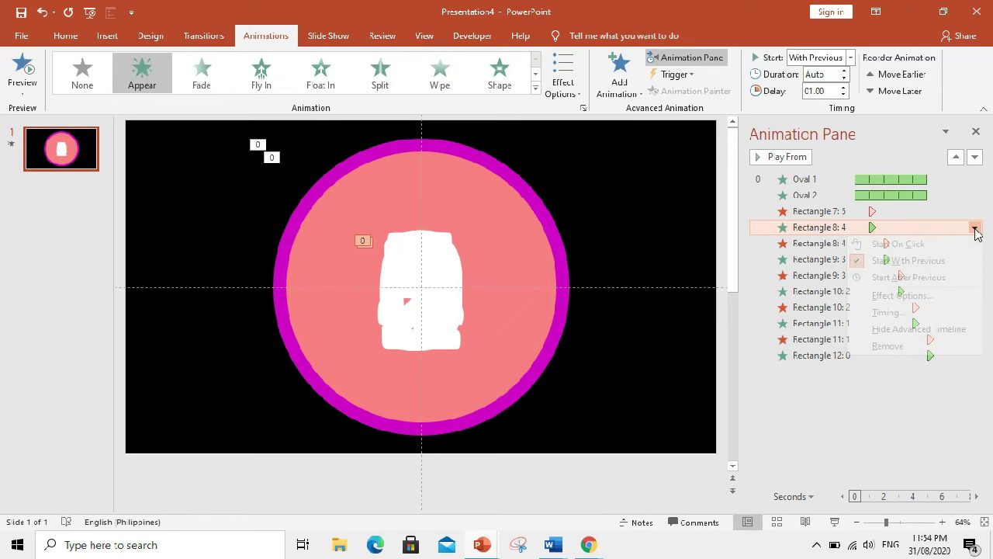
click(900, 296)
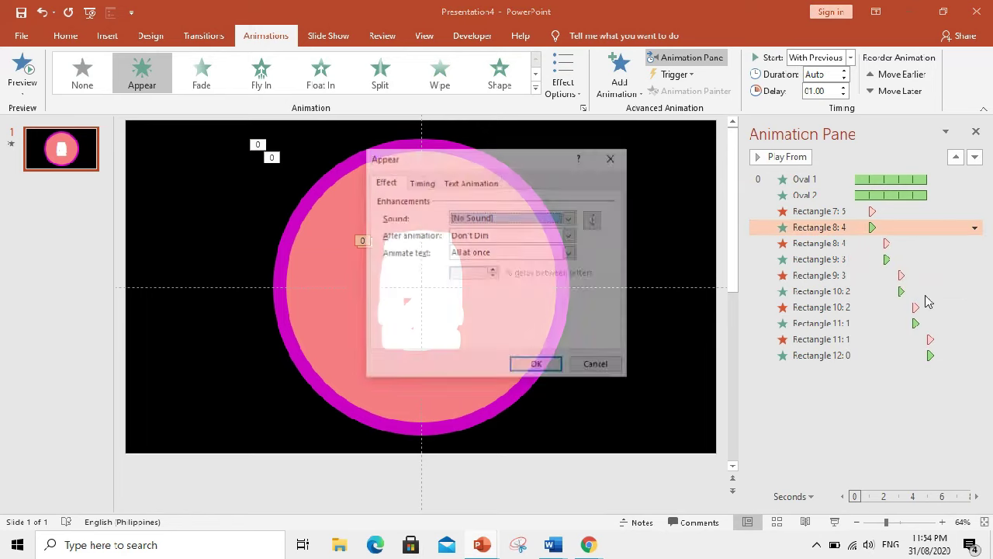
click(570, 218)
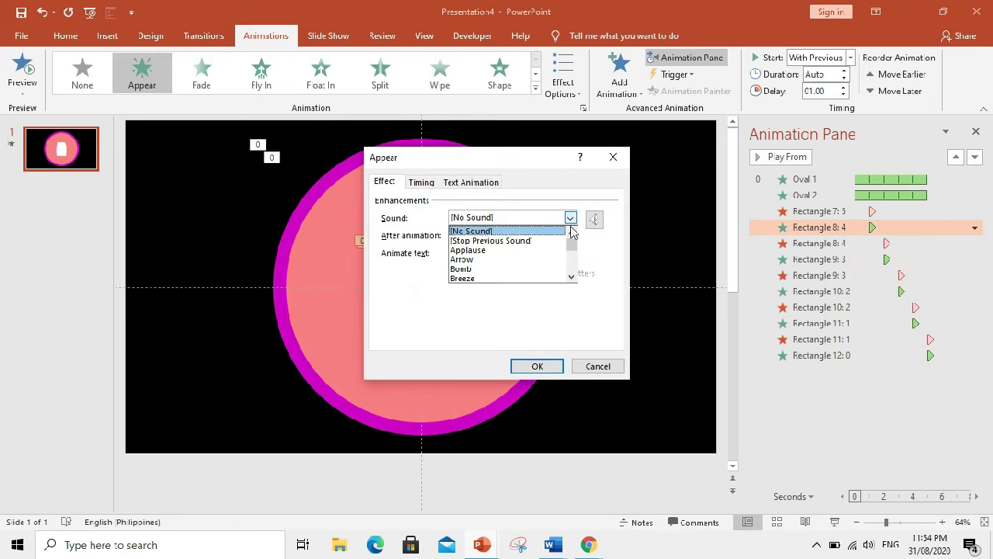
click(571, 276)
click(571, 276)
click(571, 277)
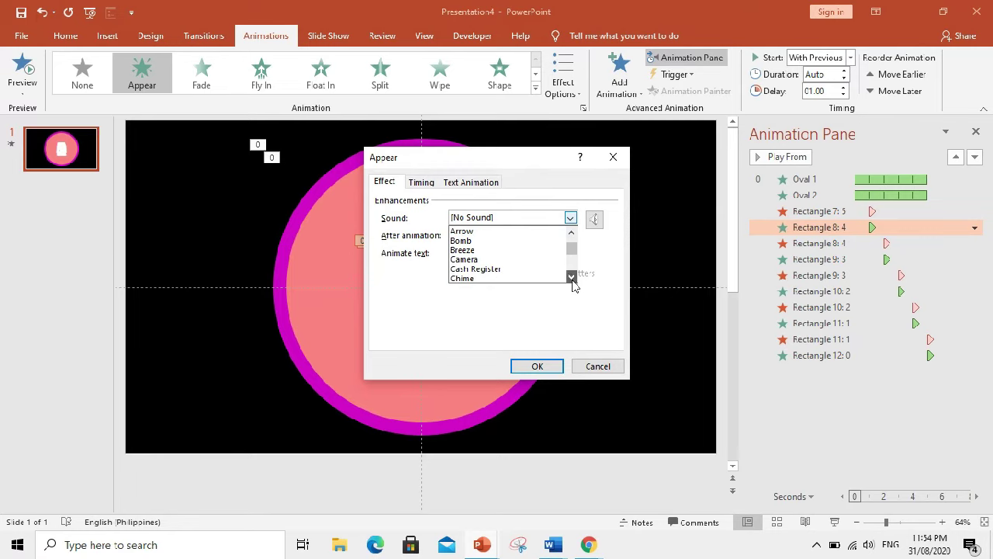
click(521, 278)
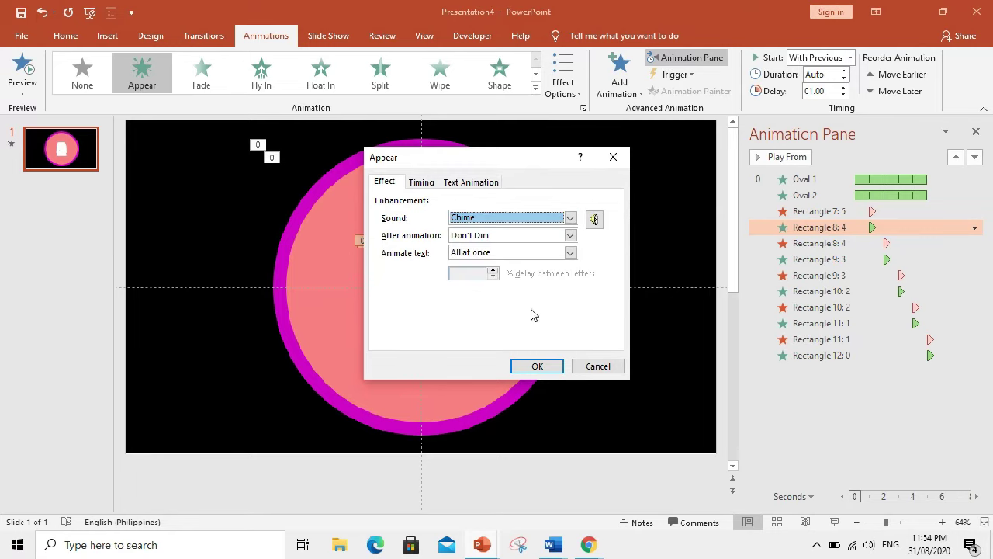
click(537, 366)
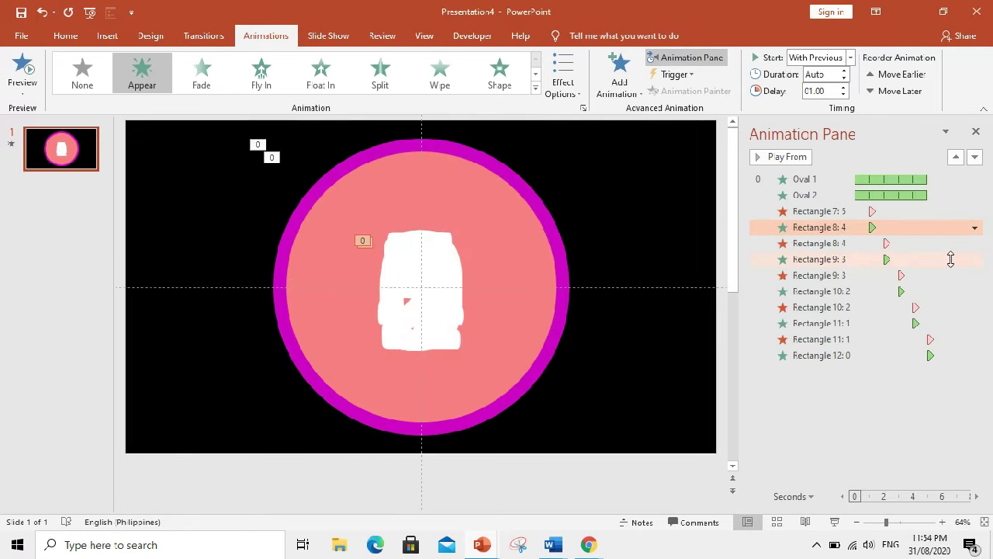
Set the Rectangle 9: 3 Appear animation's sound to Chime
click(973, 262)
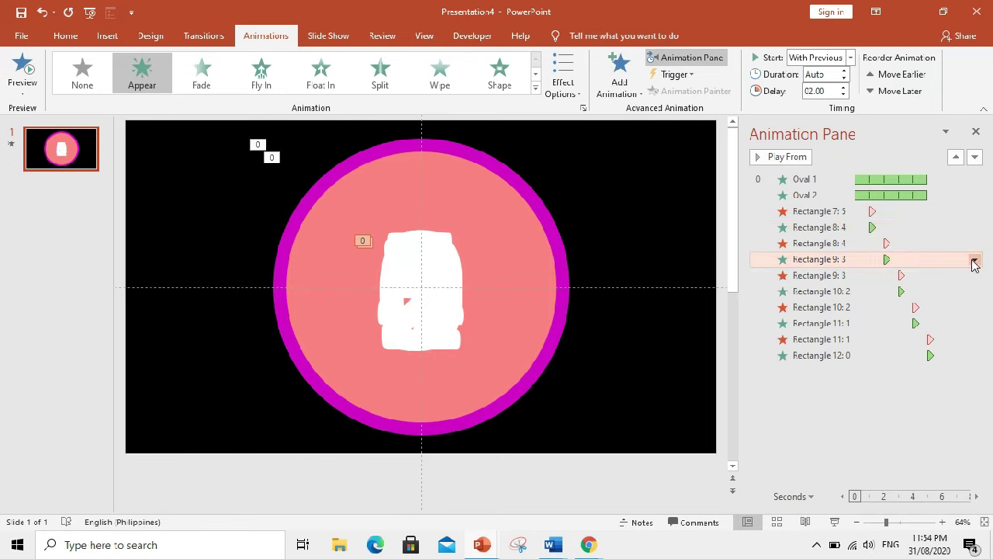
click(974, 262)
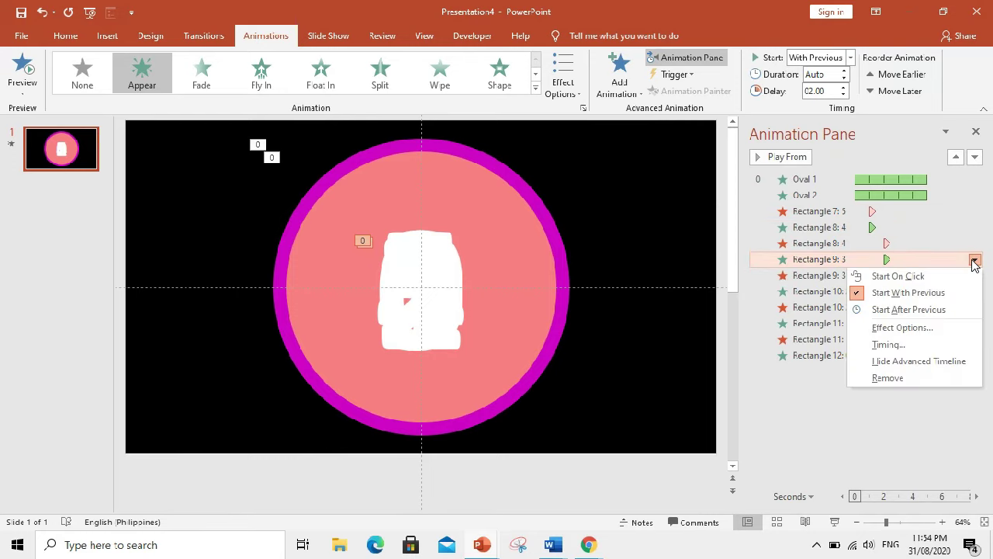
click(927, 328)
click(570, 217)
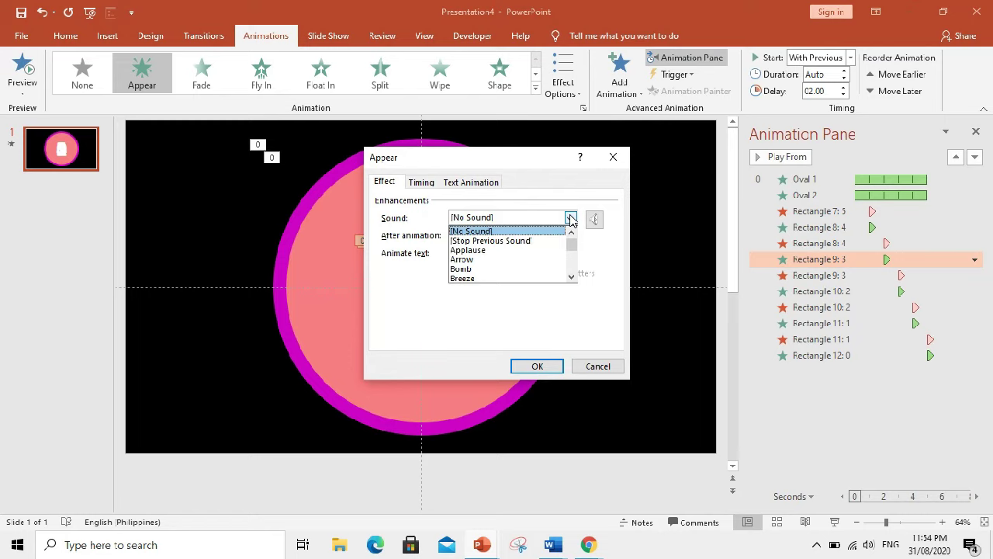
scroll(571, 273, down, 2)
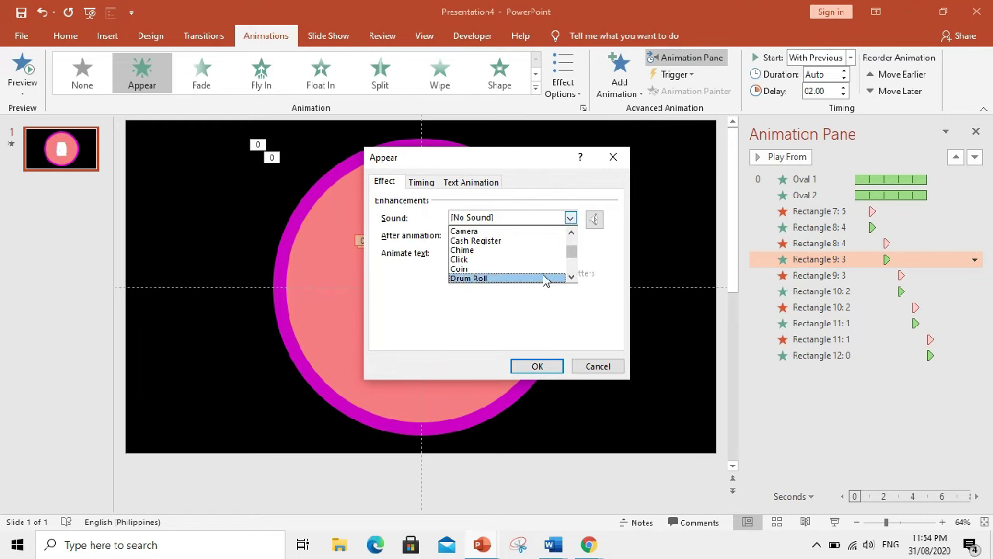
click(502, 251)
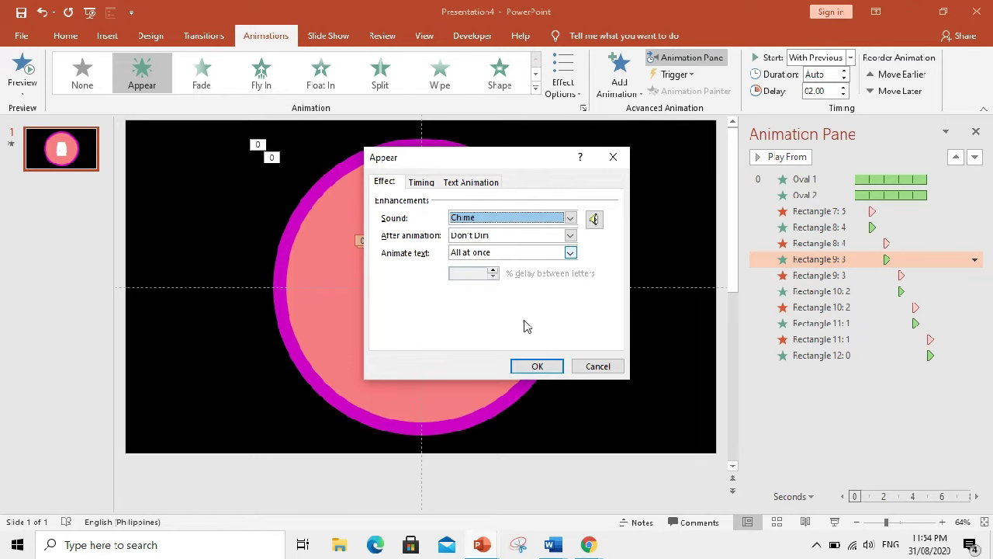
click(532, 365)
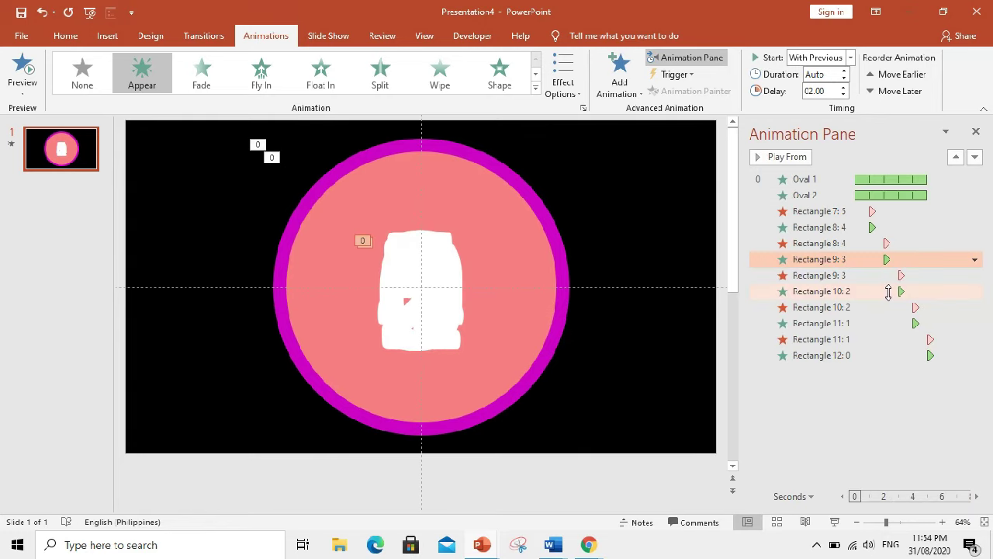
Set the Rectangle 10: 2 Appear animation's sound to Chime and verify it
click(980, 290)
click(975, 291)
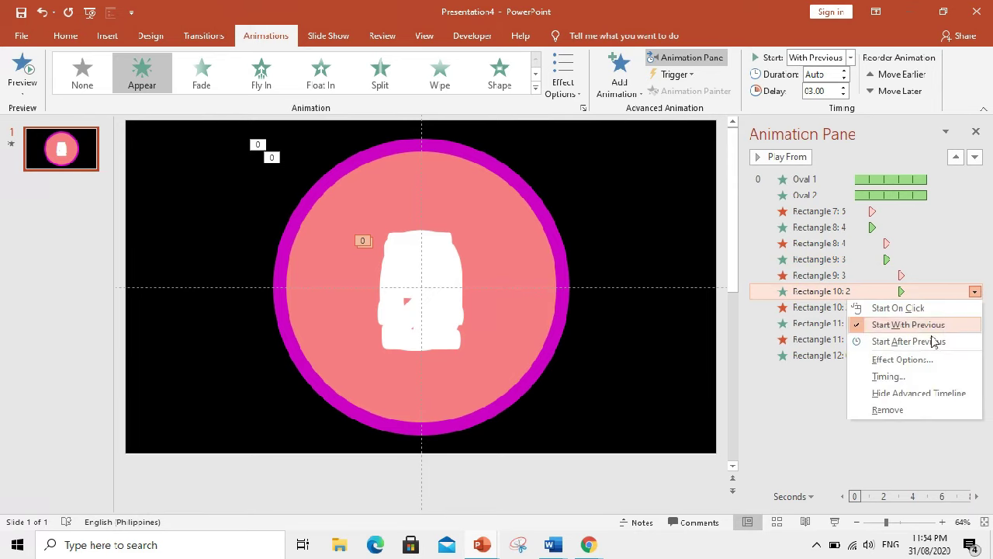
click(900, 359)
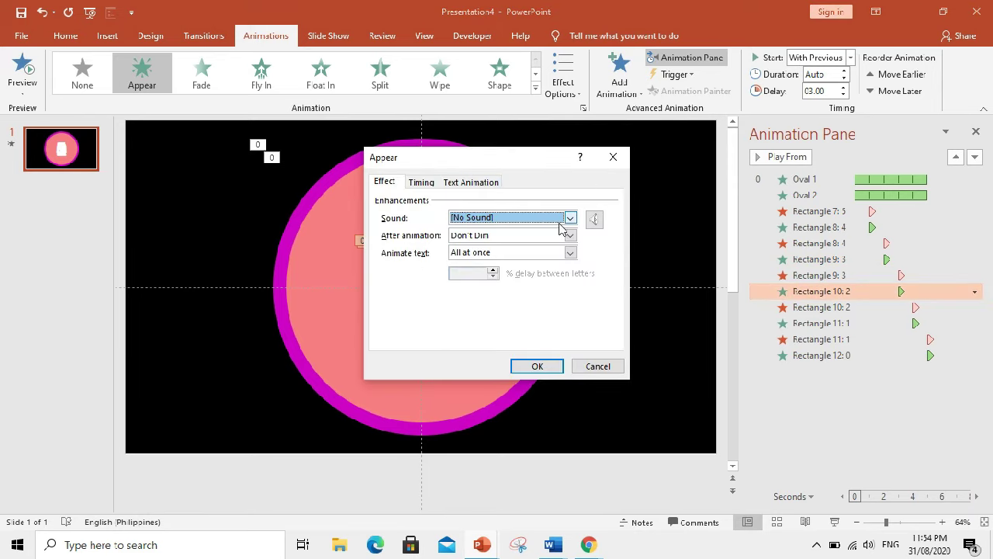
click(570, 220)
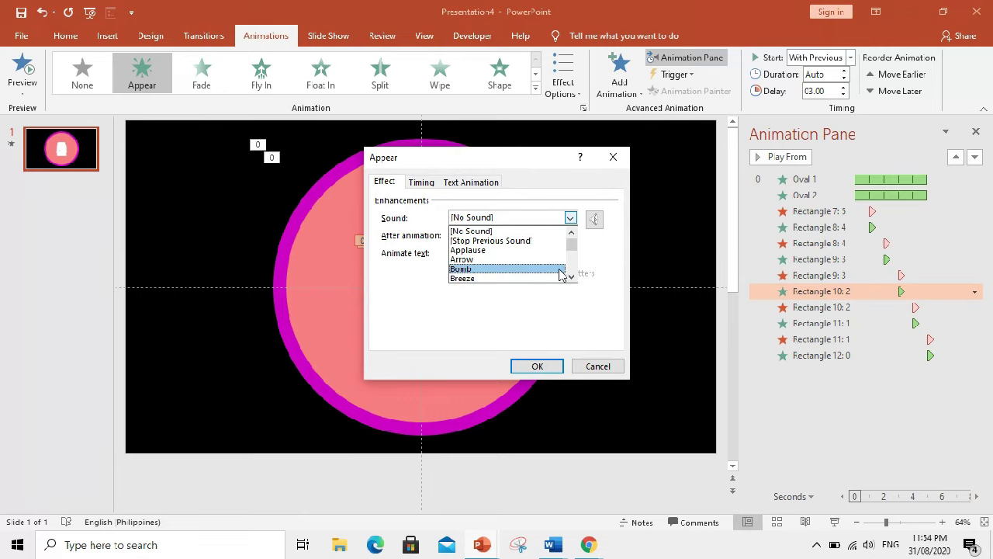
scroll(512, 269, down, 2)
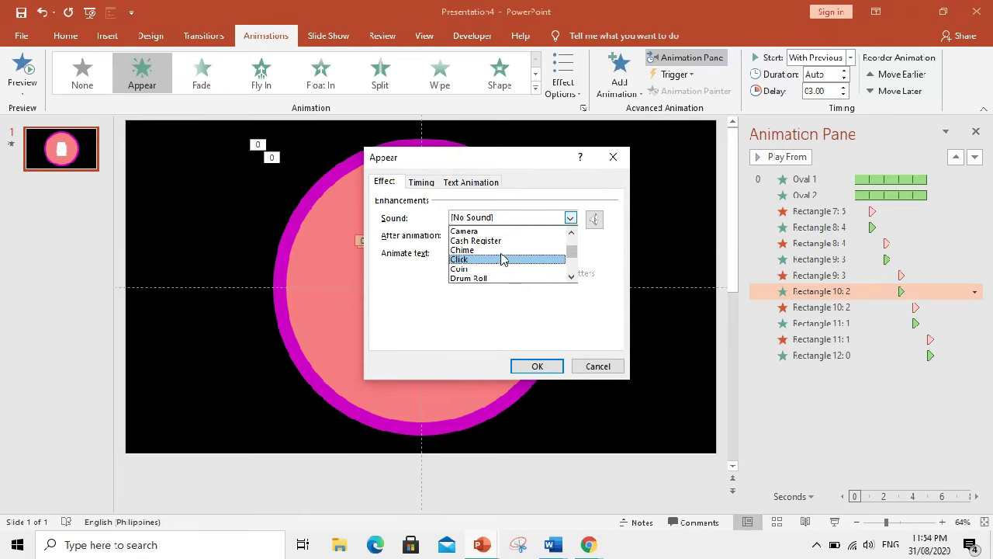
click(503, 250)
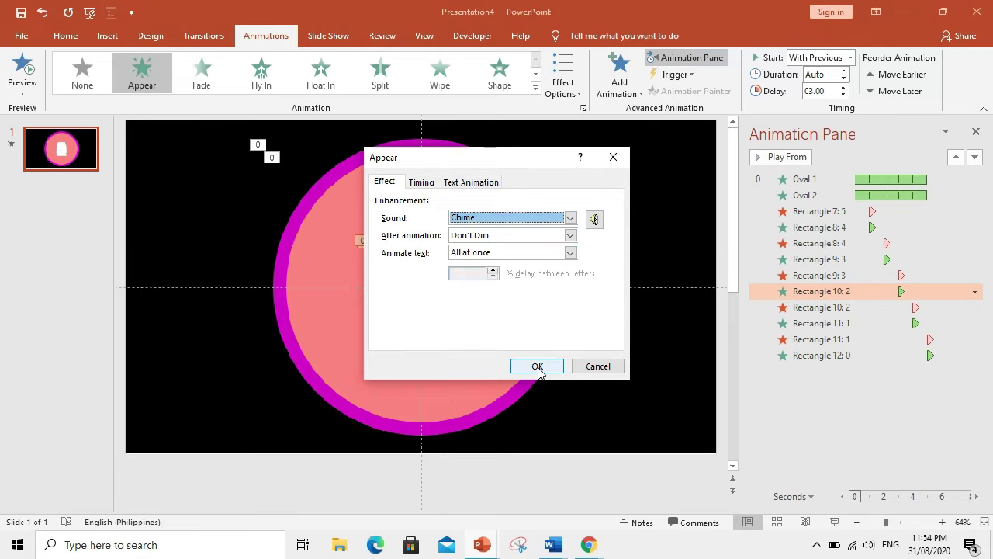
click(537, 367)
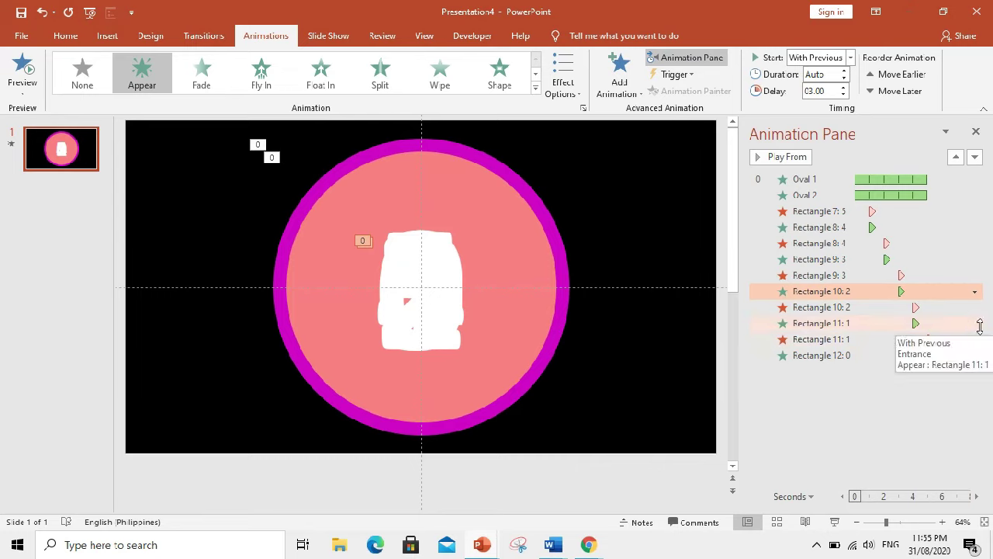
click(975, 291)
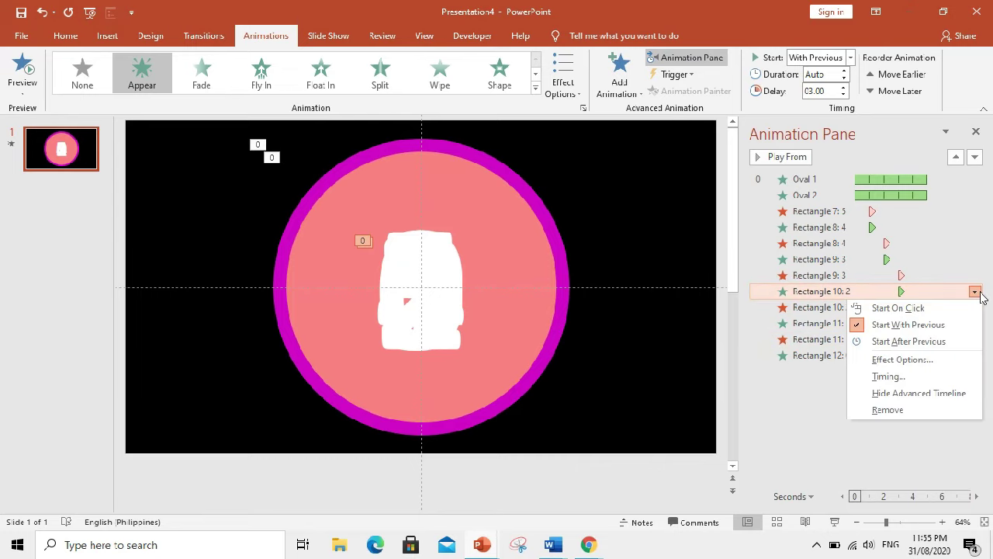
click(941, 360)
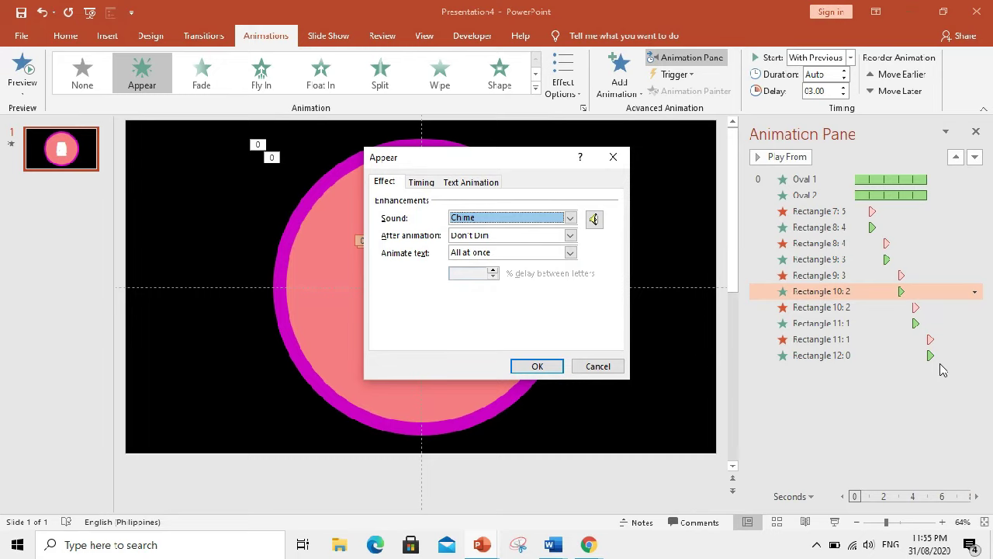
click(550, 368)
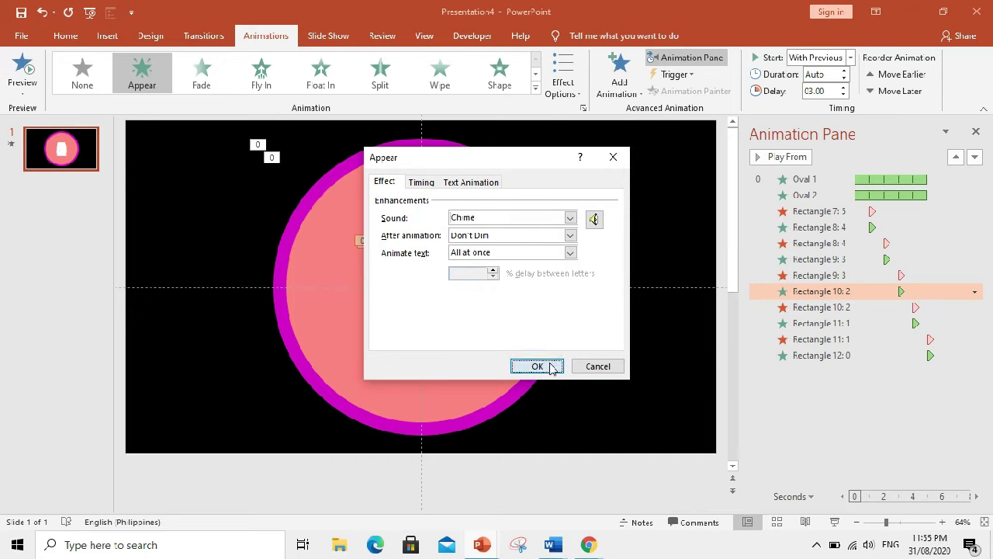
Set the Rectangle 11: 1 Appear animation's sound to Chime
click(959, 325)
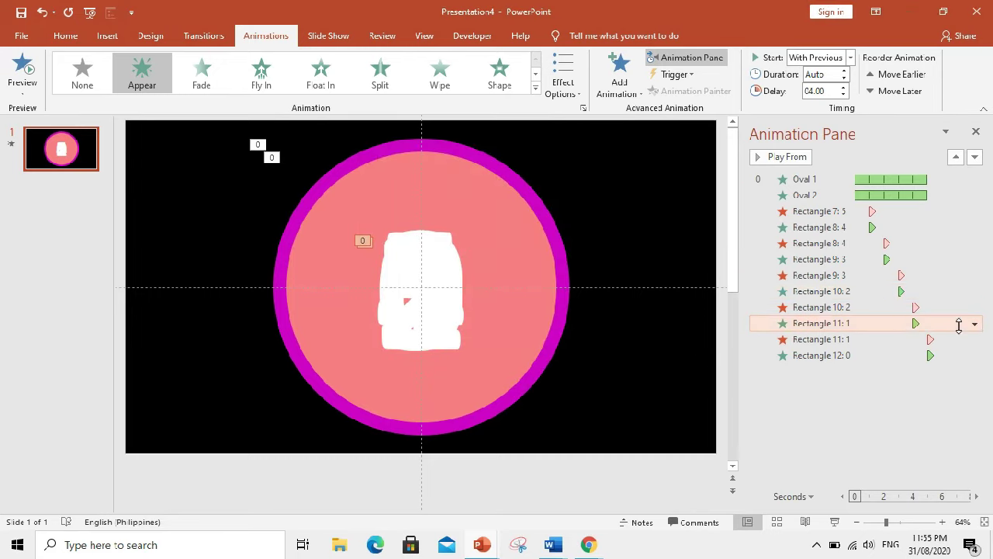
click(975, 324)
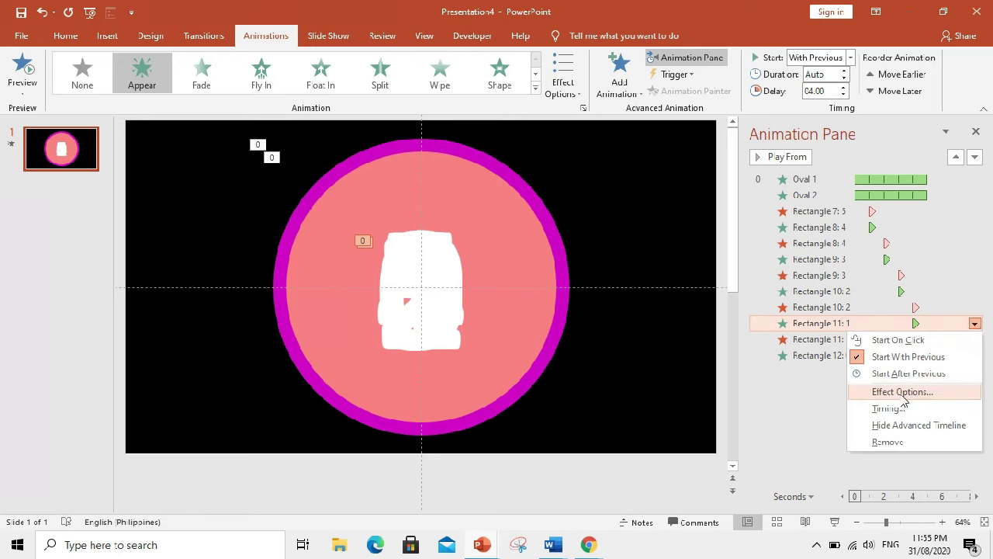
click(903, 394)
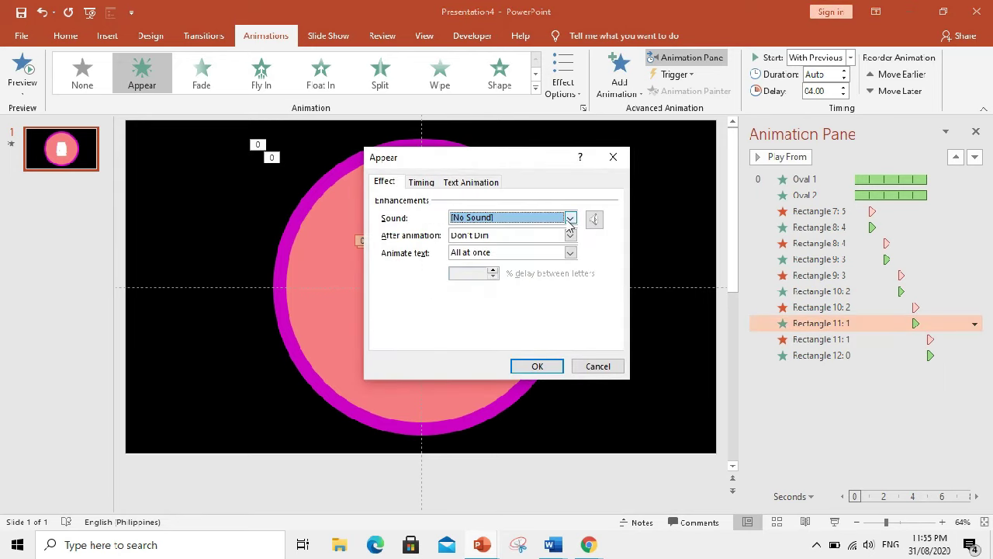
click(571, 219)
scroll(534, 273, down, 2)
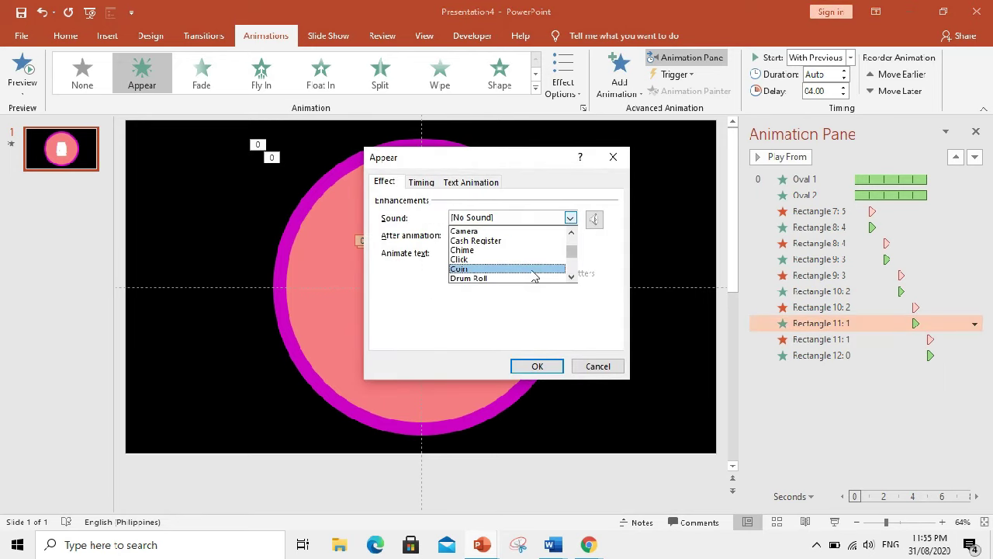
click(508, 250)
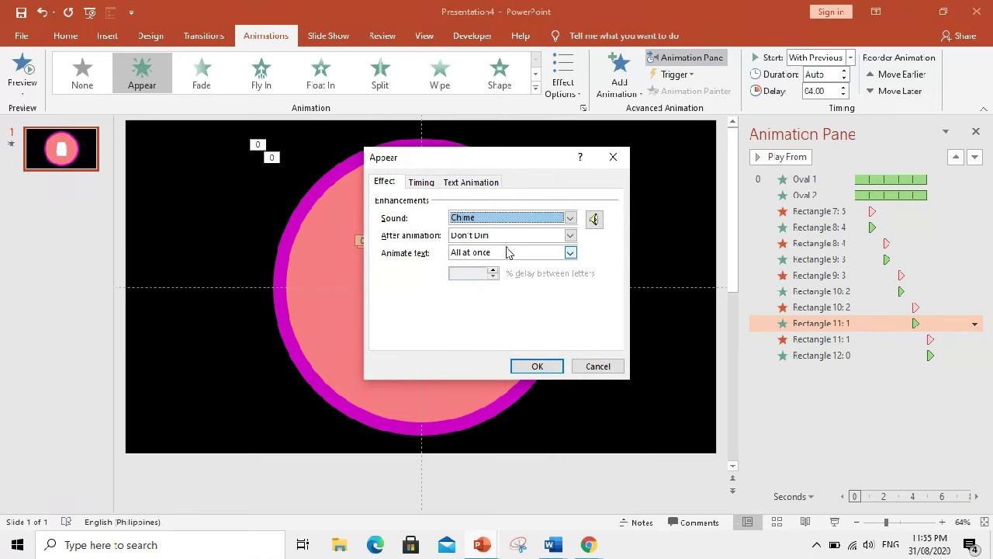
click(538, 366)
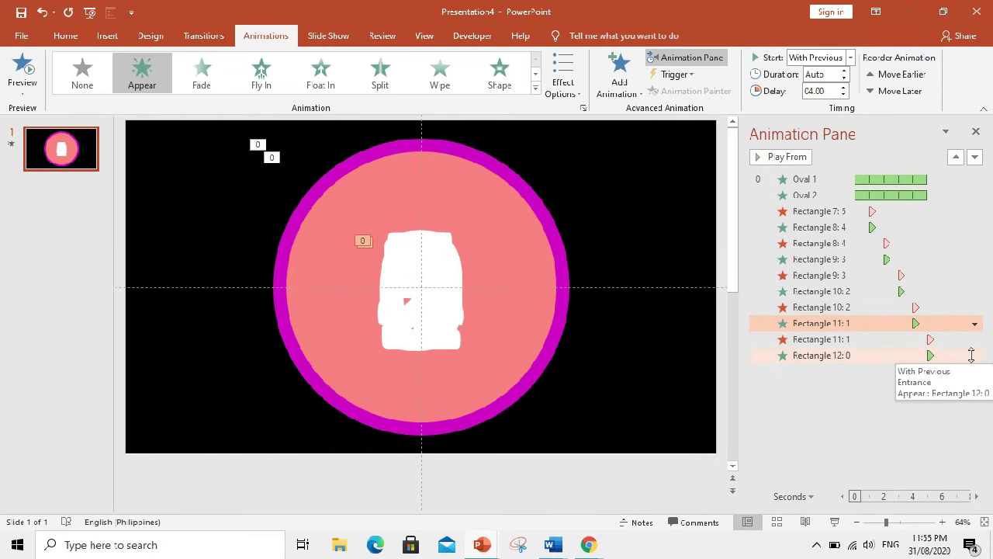
Give the numeral 0's Appear animation (Rectangle 12: 0) the Voltage sound
click(971, 355)
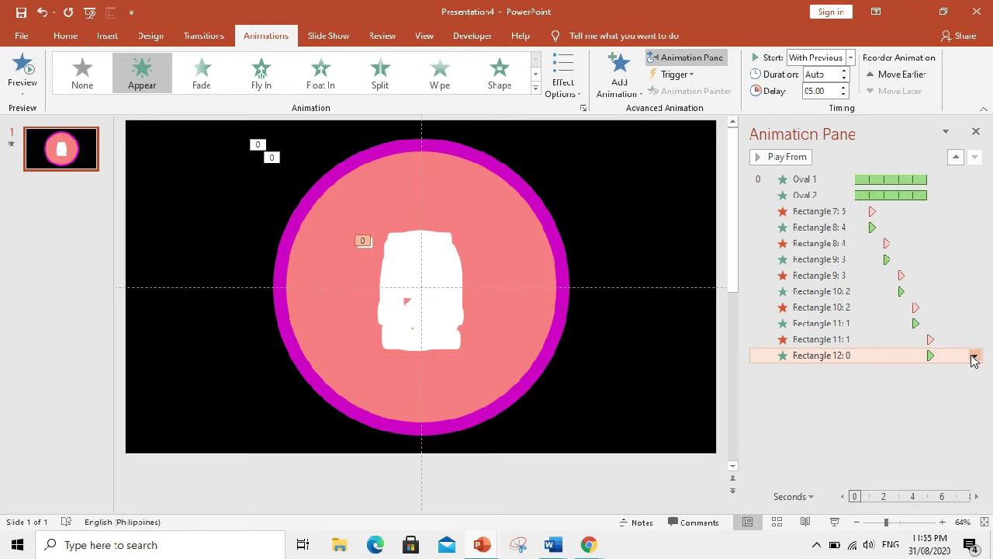
click(974, 356)
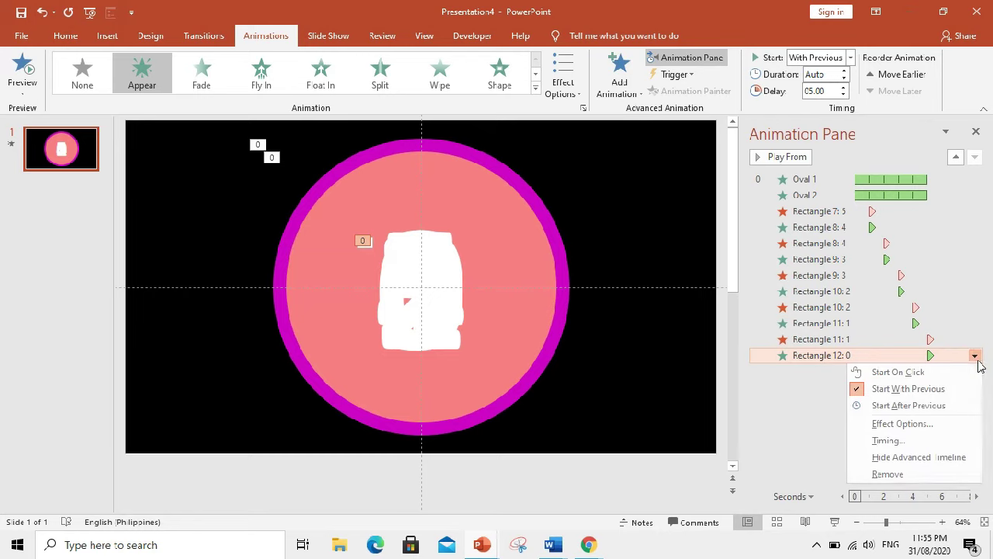
click(900, 423)
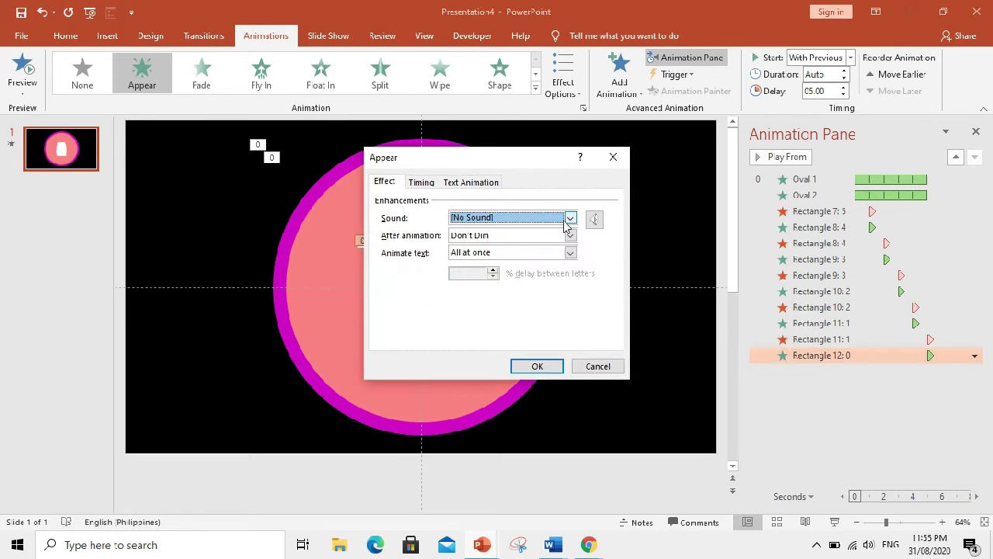
click(572, 220)
click(574, 276)
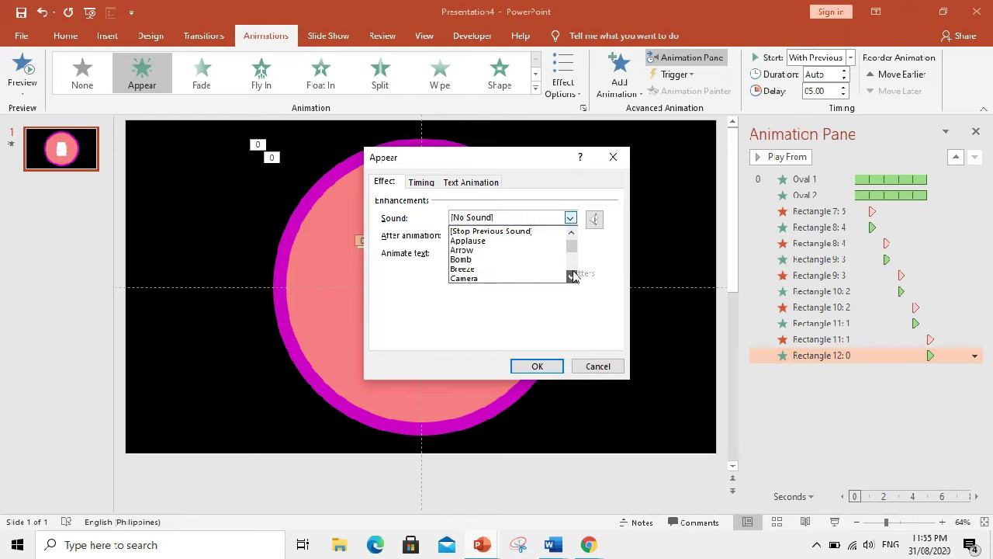
click(574, 276)
click(574, 277)
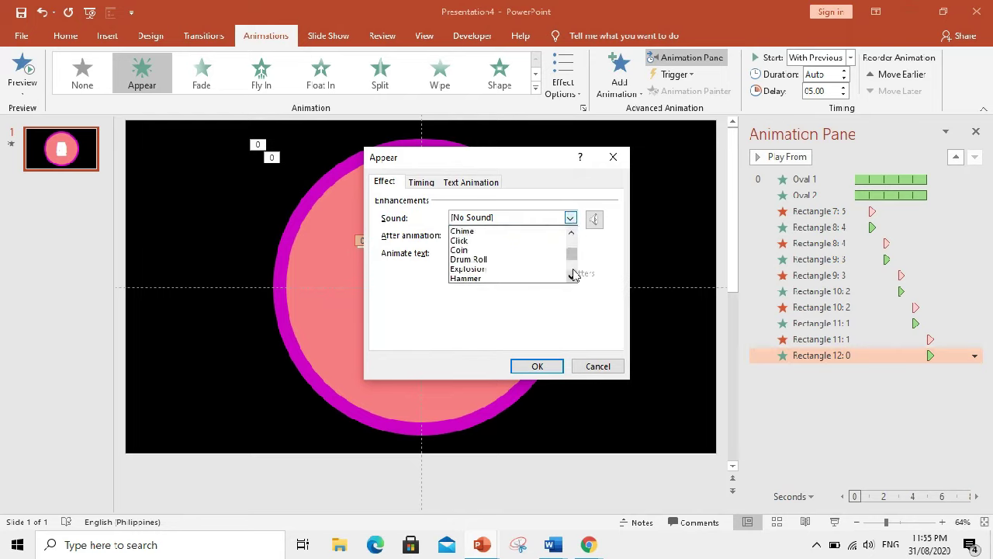
click(573, 277)
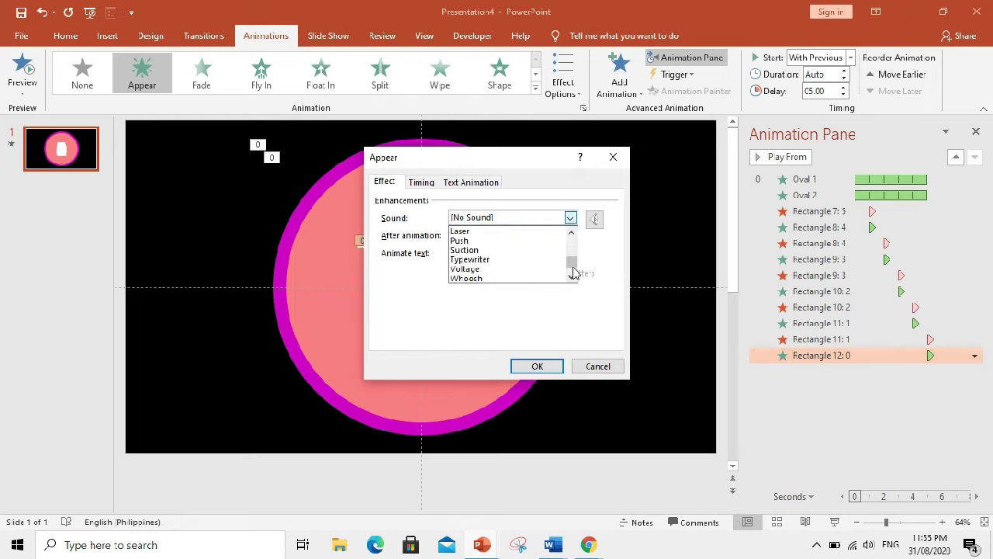
click(520, 269)
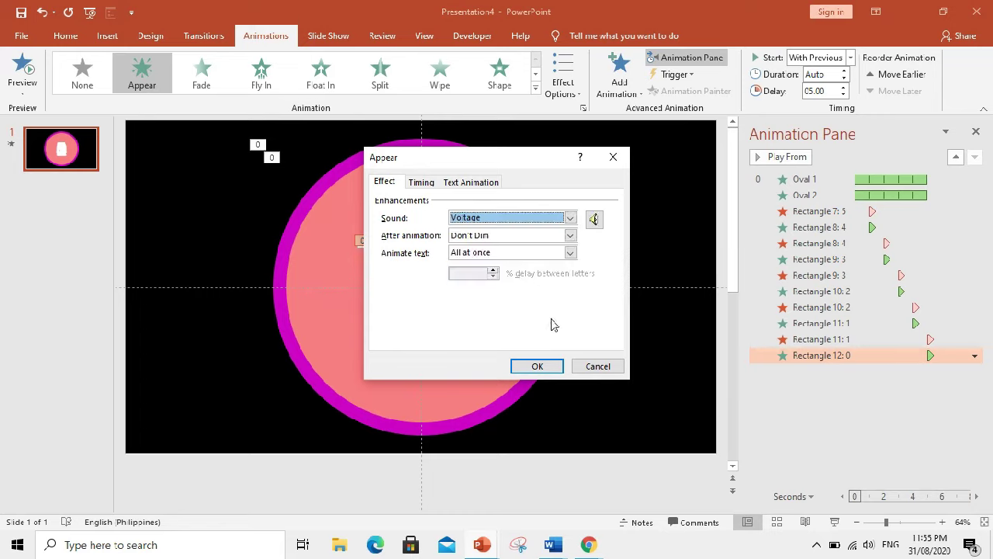
click(537, 366)
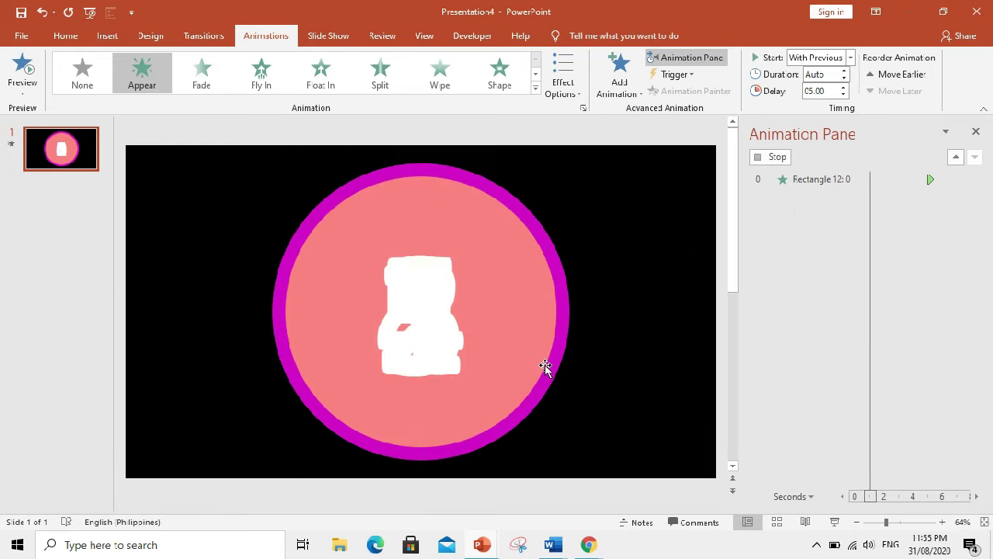